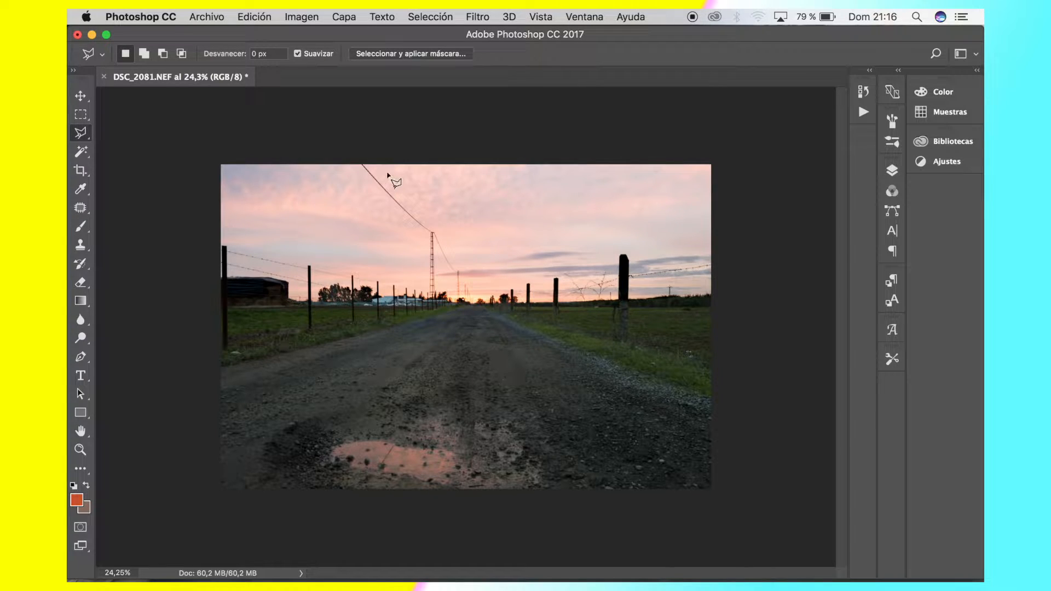
Examine the power cable and the row of lattice towers against the sunset sky at several magnifications
{"action": "scroll", "coordinate": [387, 174], "scroll_direction": "up", "scroll_amount": 5}
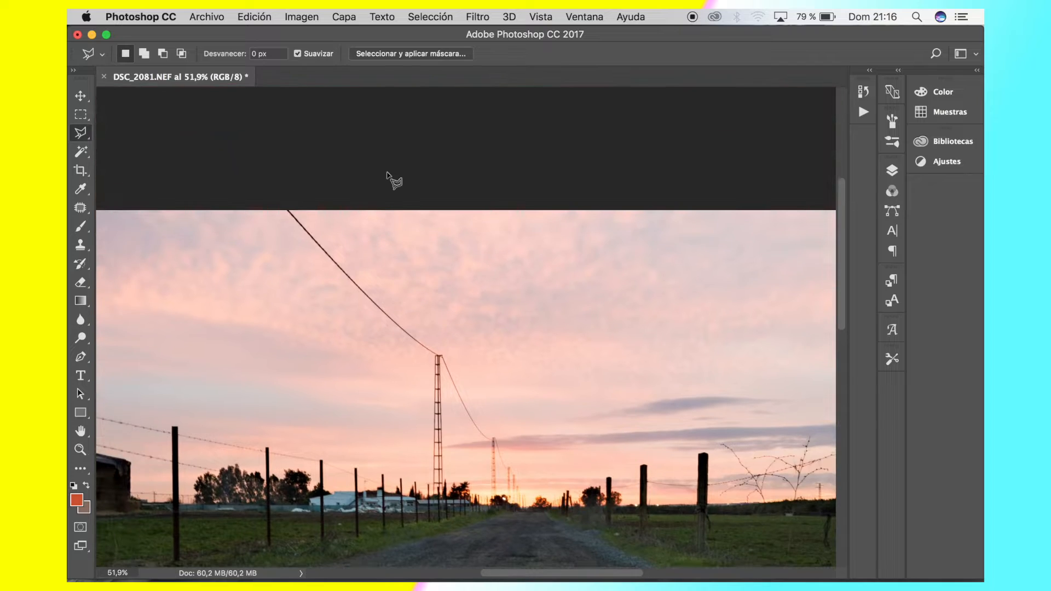
{"action": "scroll", "coordinate": [317, 295], "scroll_direction": "up", "scroll_amount": 3}
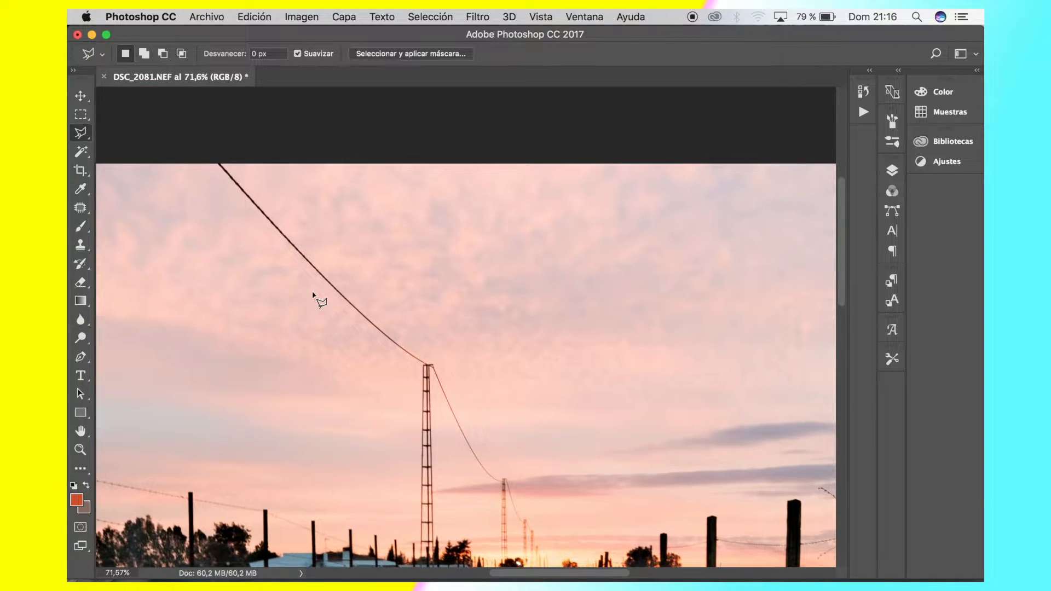
{"action": "scroll", "coordinate": [317, 296], "scroll_direction": "up", "scroll_amount": 1}
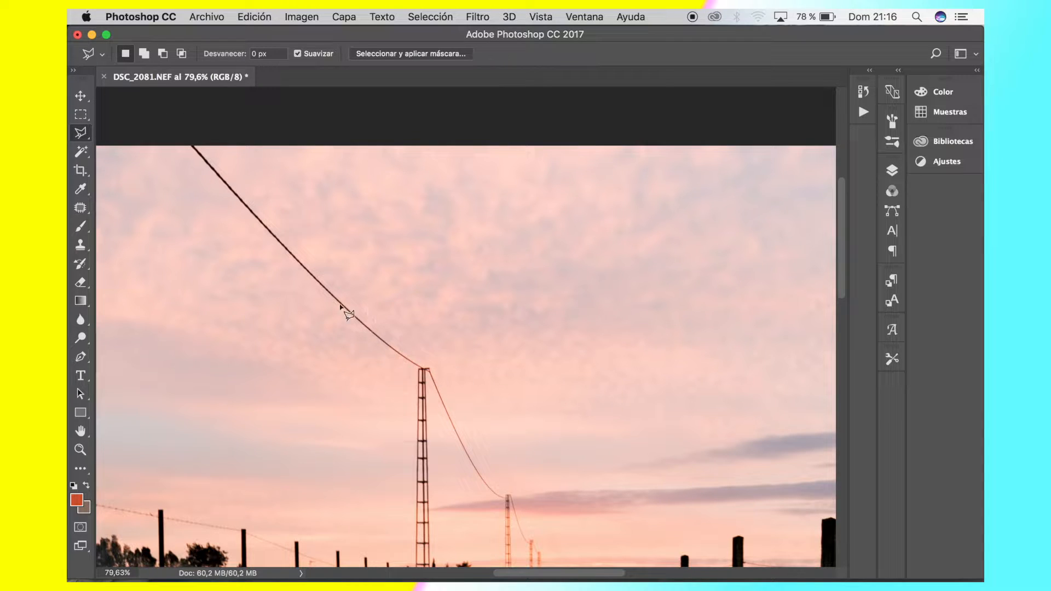
{"action": "scroll", "coordinate": [364, 288], "scroll_direction": "down", "scroll_amount": 3}
{"action": "scroll", "coordinate": [364, 289], "scroll_direction": "right", "scroll_amount": 2}
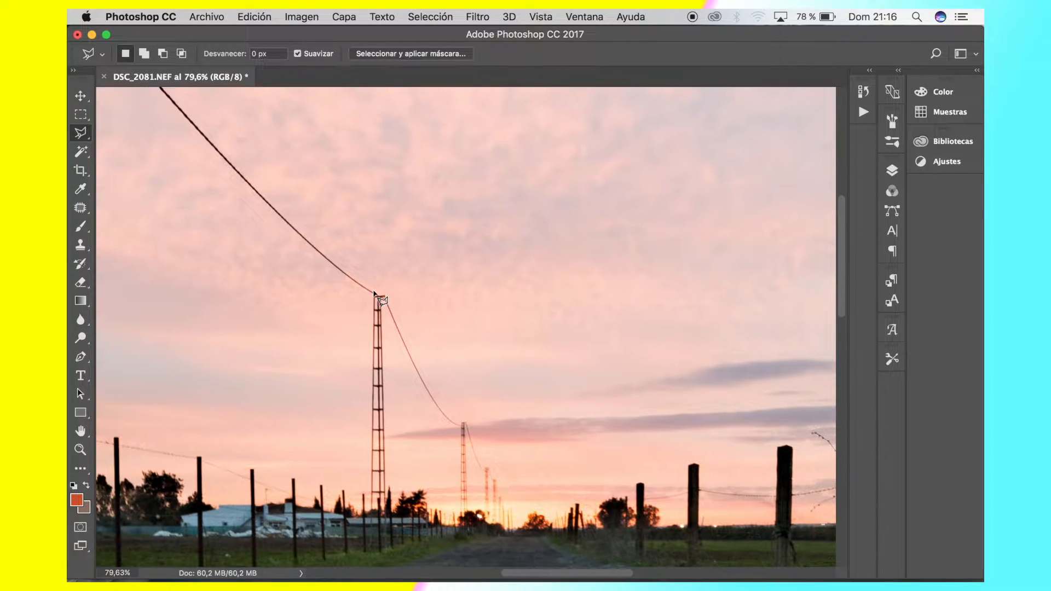
{"action": "scroll", "coordinate": [374, 293], "scroll_direction": "down", "scroll_amount": 3}
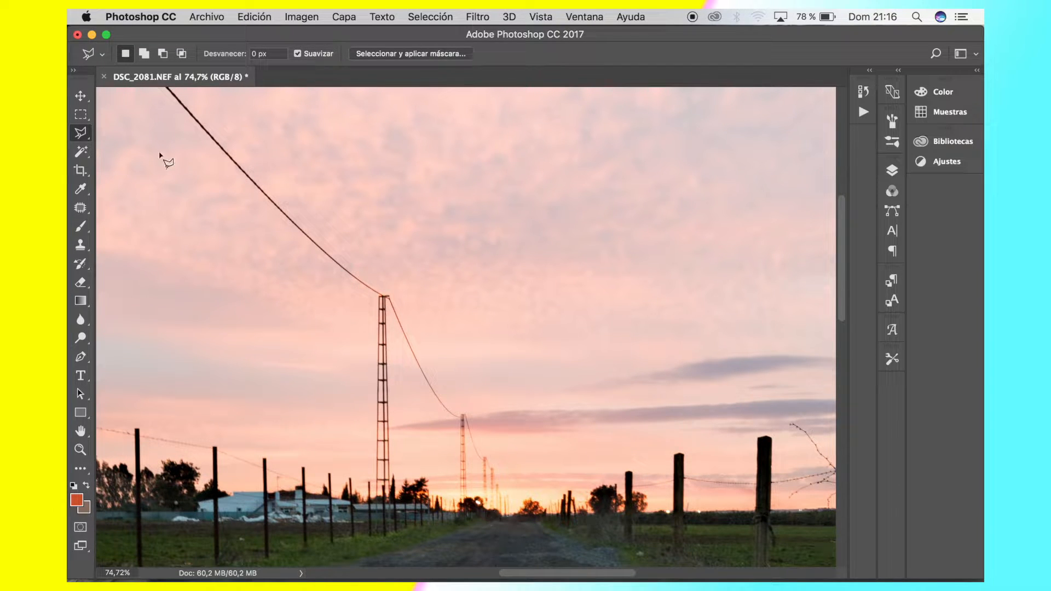
{"action": "scroll", "coordinate": [305, 186], "scroll_direction": "up", "scroll_amount": 4}
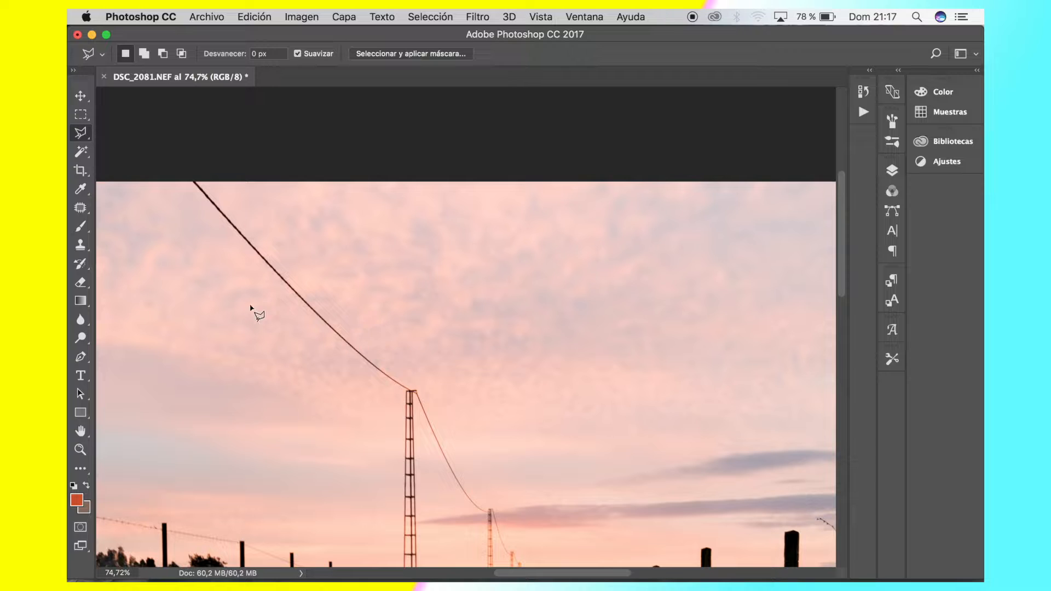
{"action": "scroll", "coordinate": [476, 461], "scroll_direction": "down", "scroll_amount": 2}
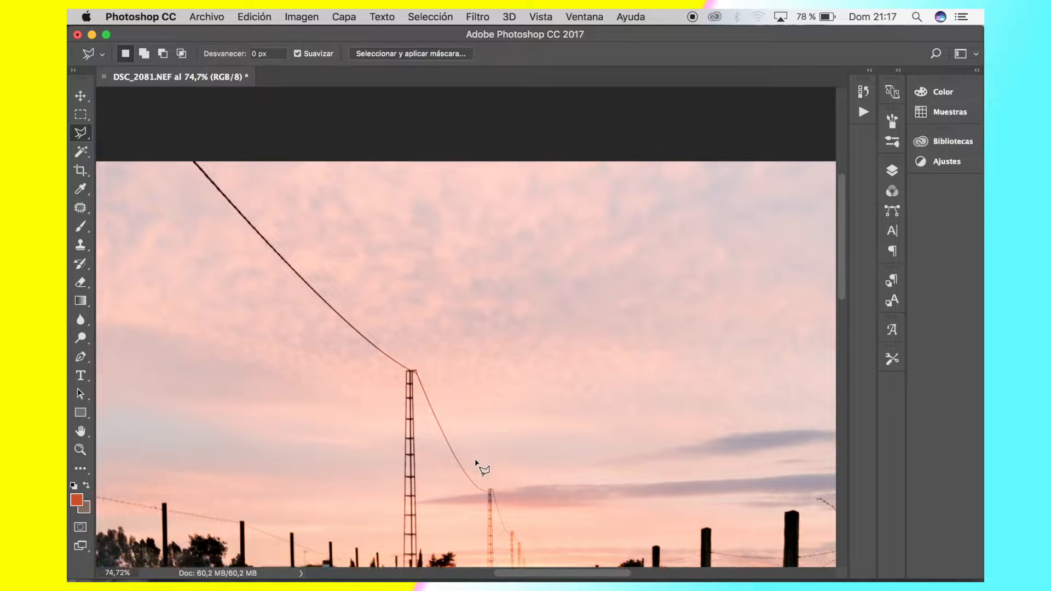
{"action": "scroll", "coordinate": [477, 463], "scroll_direction": "down", "scroll_amount": 4}
{"action": "scroll", "coordinate": [481, 466], "scroll_direction": "up", "scroll_amount": 5}
{"action": "scroll", "coordinate": [422, 426], "scroll_direction": "down", "scroll_amount": 3}
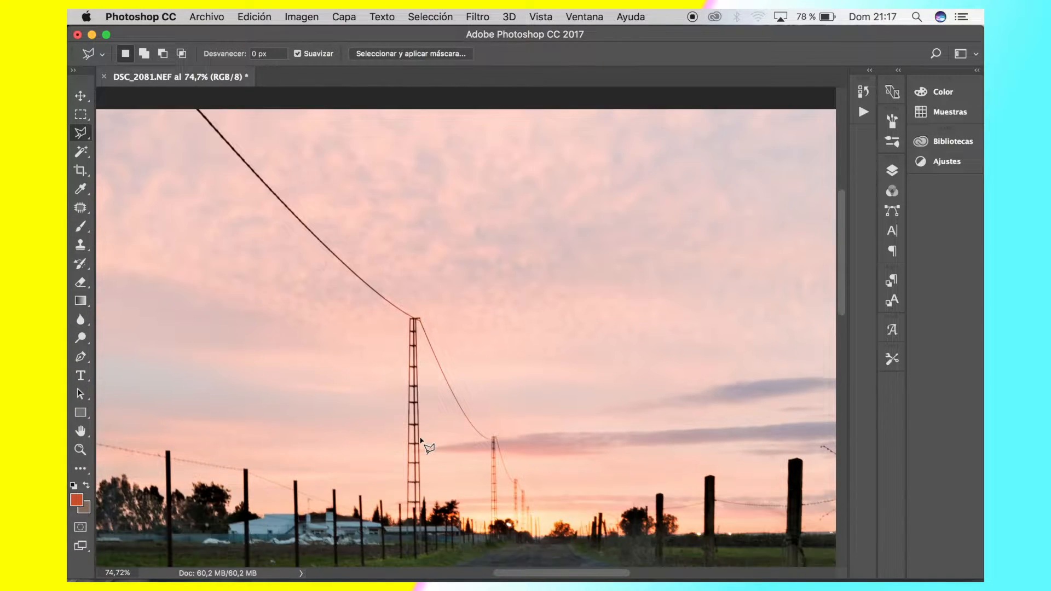
{"action": "scroll", "coordinate": [421, 442], "scroll_direction": "down", "scroll_amount": 3}
{"action": "scroll", "coordinate": [425, 441], "scroll_direction": "right", "scroll_amount": 1}
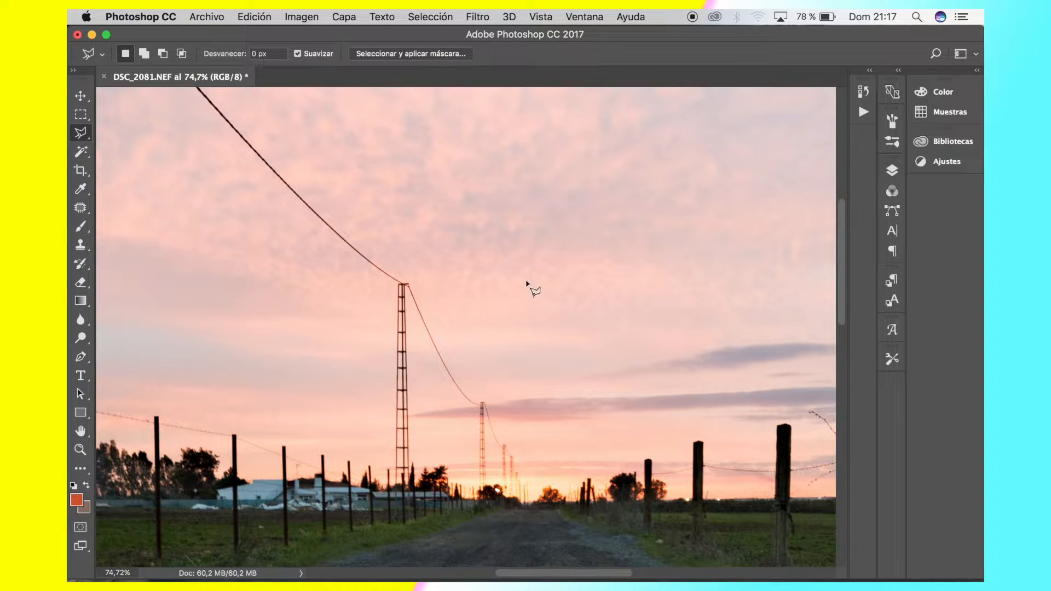
{"action": "scroll", "coordinate": [416, 433], "scroll_direction": "up", "scroll_amount": 2}
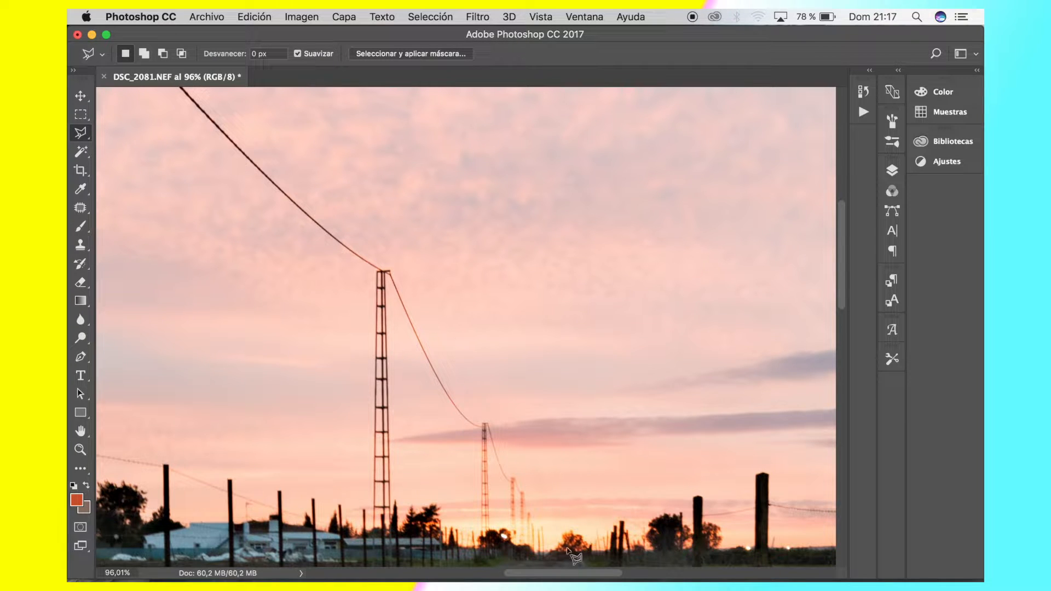
{"action": "scroll", "coordinate": [317, 153], "scroll_direction": "up", "scroll_amount": 3}
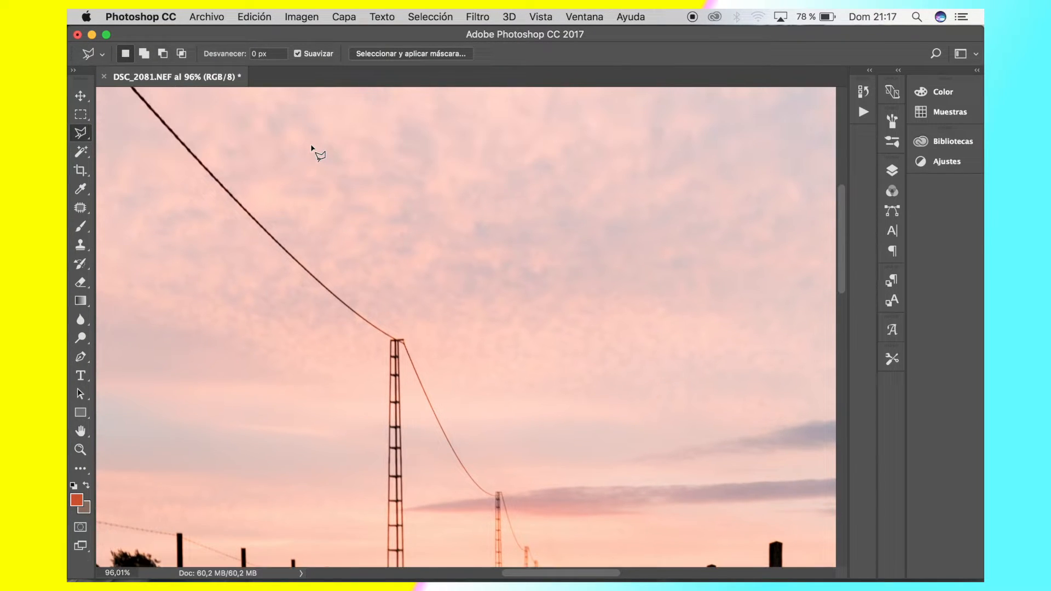
{"action": "scroll", "coordinate": [316, 154], "scroll_direction": "down", "scroll_amount": 3}
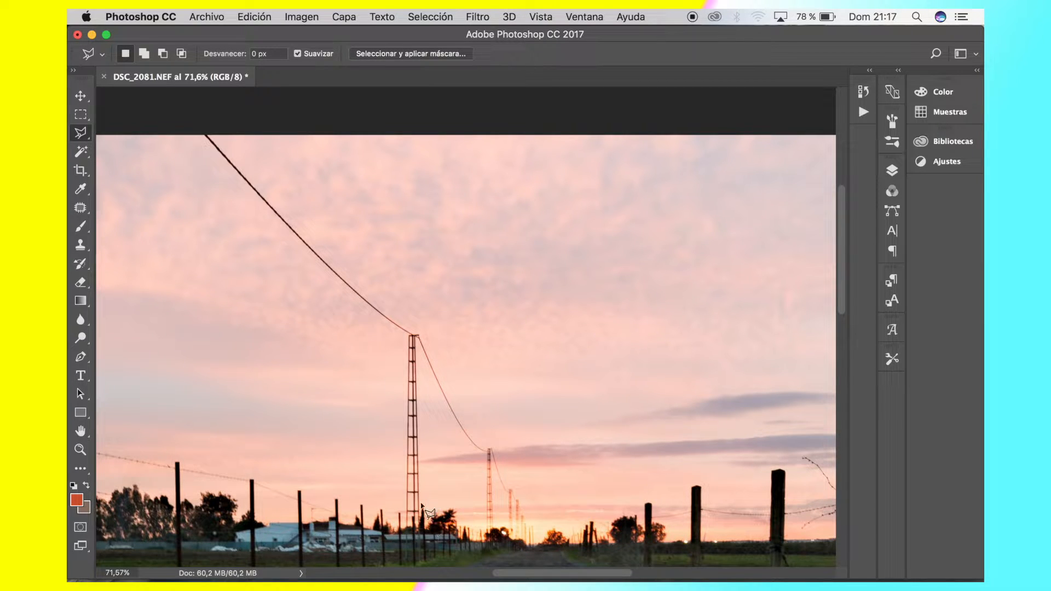
Begin a Polygonal Lasso outline at the nearest tower's base, tracing the cable's lower edge and around the second and third towers
{"action": "scroll", "coordinate": [440, 464], "scroll_direction": "down", "scroll_amount": 2}
{"action": "scroll", "coordinate": [441, 464], "scroll_direction": "up", "scroll_amount": 4}
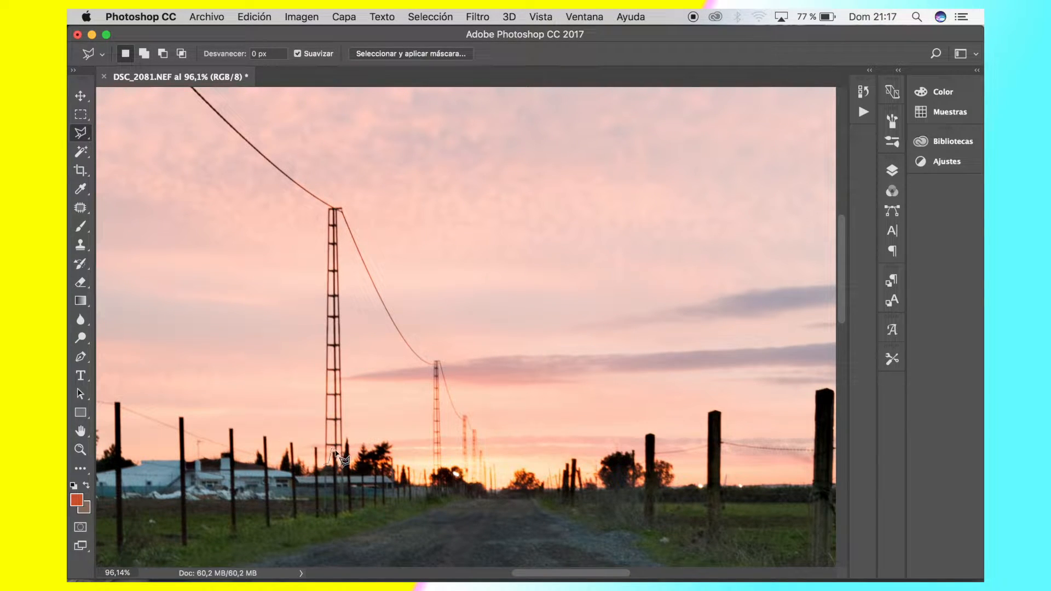
{"action": "left_click", "coordinate": [335, 450]}
{"action": "left_click", "coordinate": [343, 451]}
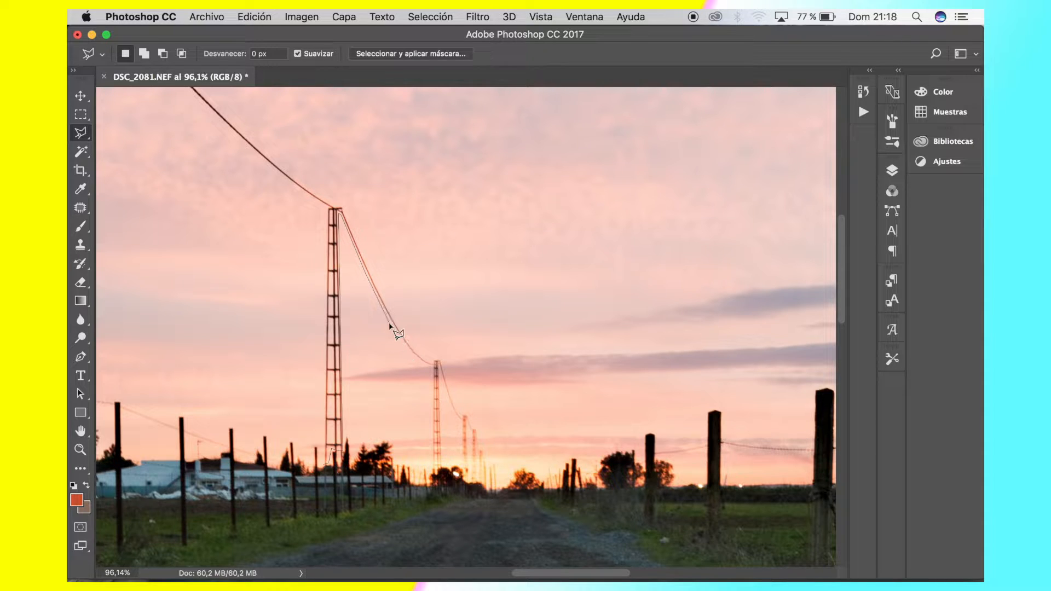
{"action": "left_click", "coordinate": [432, 368]}
{"action": "left_click", "coordinate": [432, 465]}
{"action": "left_click", "coordinate": [442, 466]}
{"action": "left_click", "coordinate": [460, 420]}
{"action": "left_click", "coordinate": [462, 468]}
{"action": "left_click", "coordinate": [469, 473]}
{"action": "left_click", "coordinate": [469, 422]}
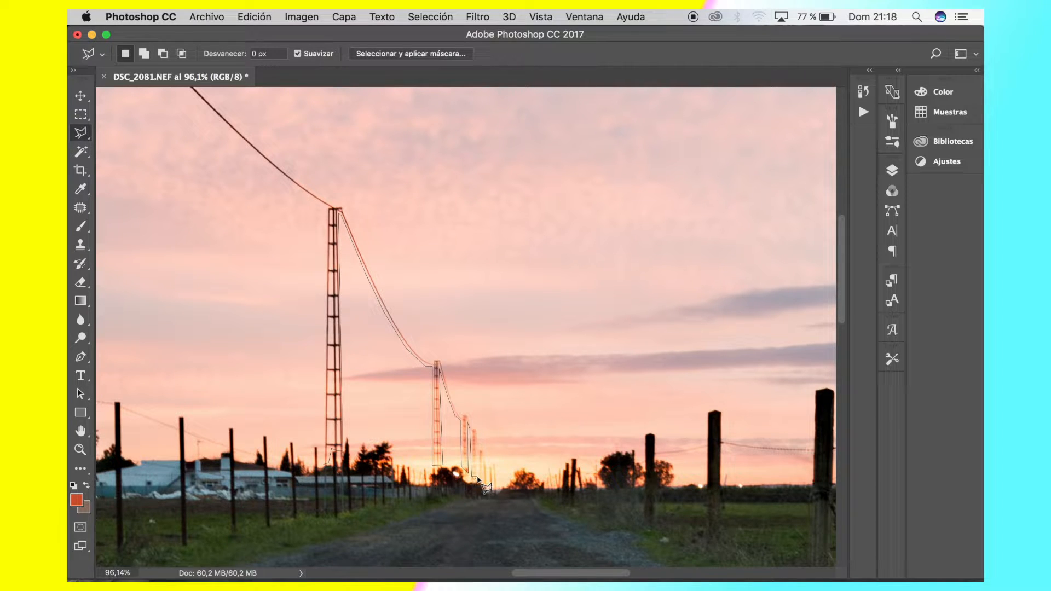
Continue the lasso outline around the base of the fourth tower and along the cable towards the fifth
{"action": "key", "text": "super+plus"}
{"action": "key", "text": "super+plus"}
{"action": "key", "text": "super+plus"}
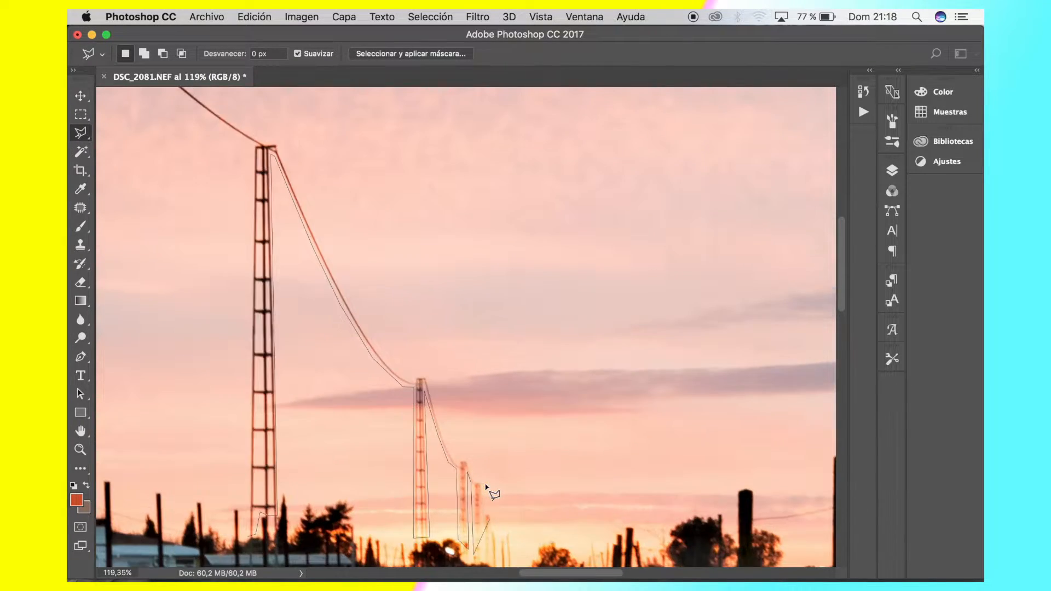
{"action": "key", "text": "super+plus"}
{"action": "key", "text": "super+plus"}
{"action": "key", "text": "super+plus"}
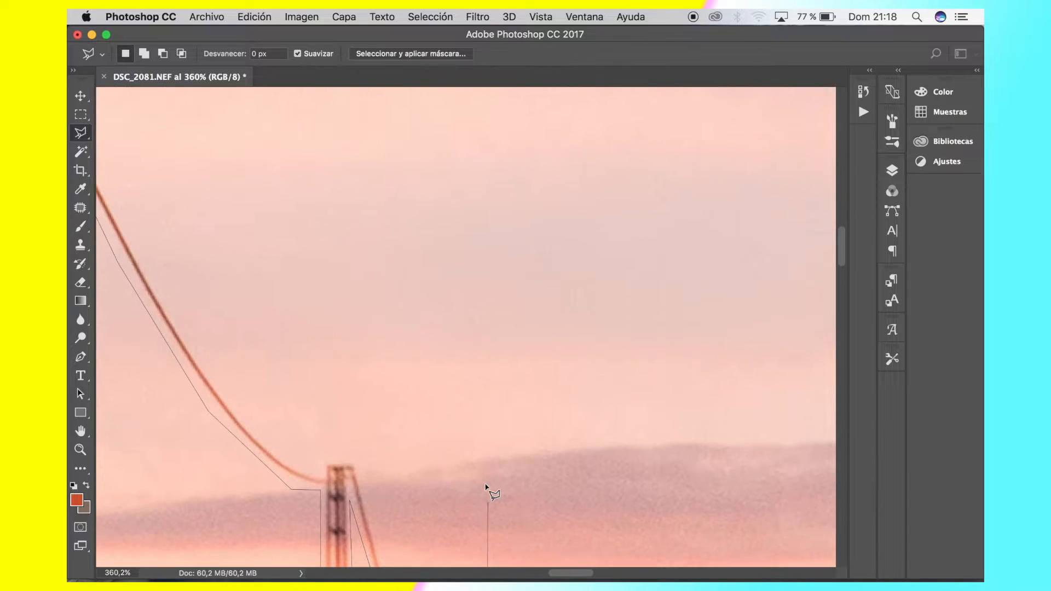
{"action": "scroll", "coordinate": [486, 487], "scroll_direction": "down", "scroll_amount": 10}
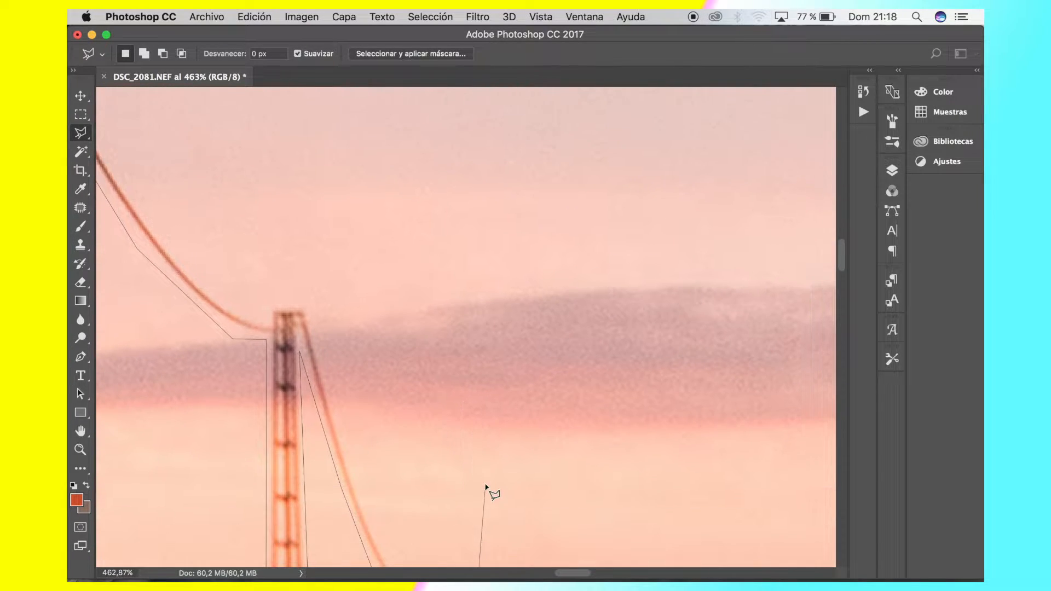
{"action": "scroll", "coordinate": [486, 487], "scroll_direction": "down", "scroll_amount": 10}
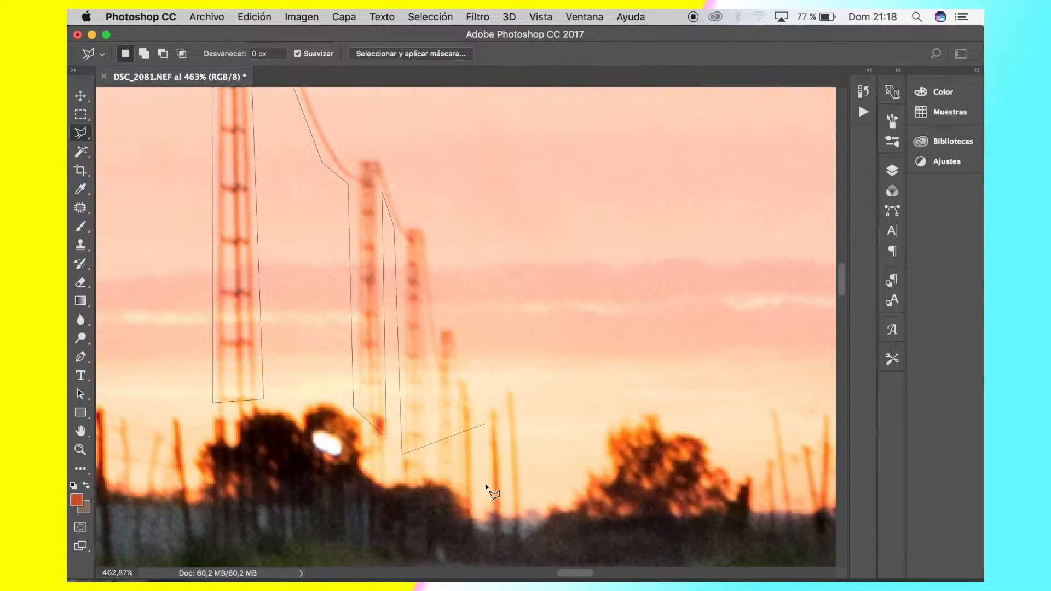
{"action": "scroll", "coordinate": [464, 414], "scroll_direction": "up", "scroll_amount": 10}
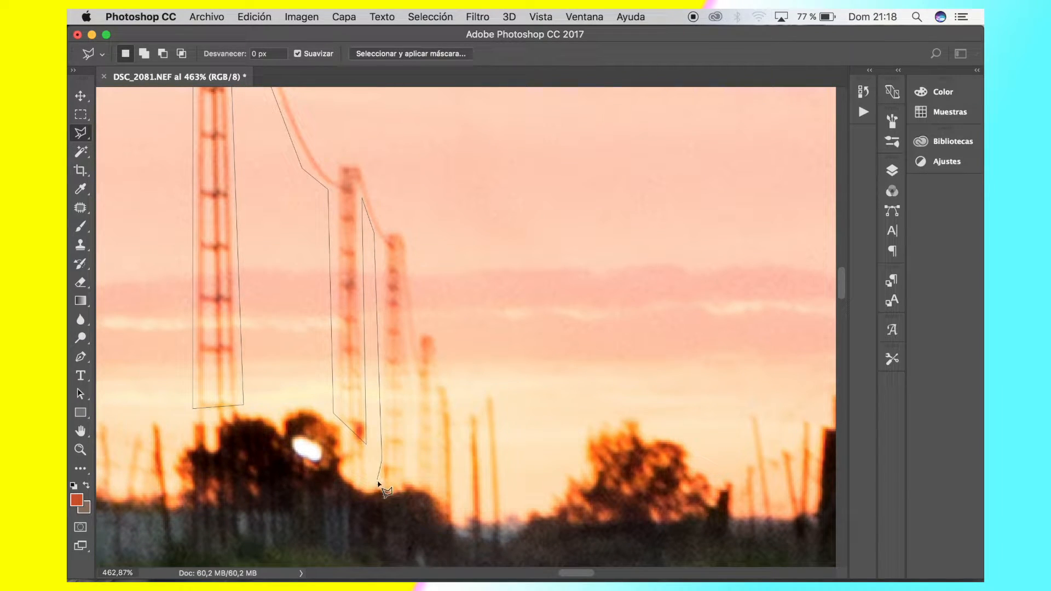
{"action": "left_click", "coordinate": [382, 482]}
{"action": "left_click", "coordinate": [405, 481]}
{"action": "left_click", "coordinate": [404, 285]}
{"action": "left_click", "coordinate": [414, 373]}
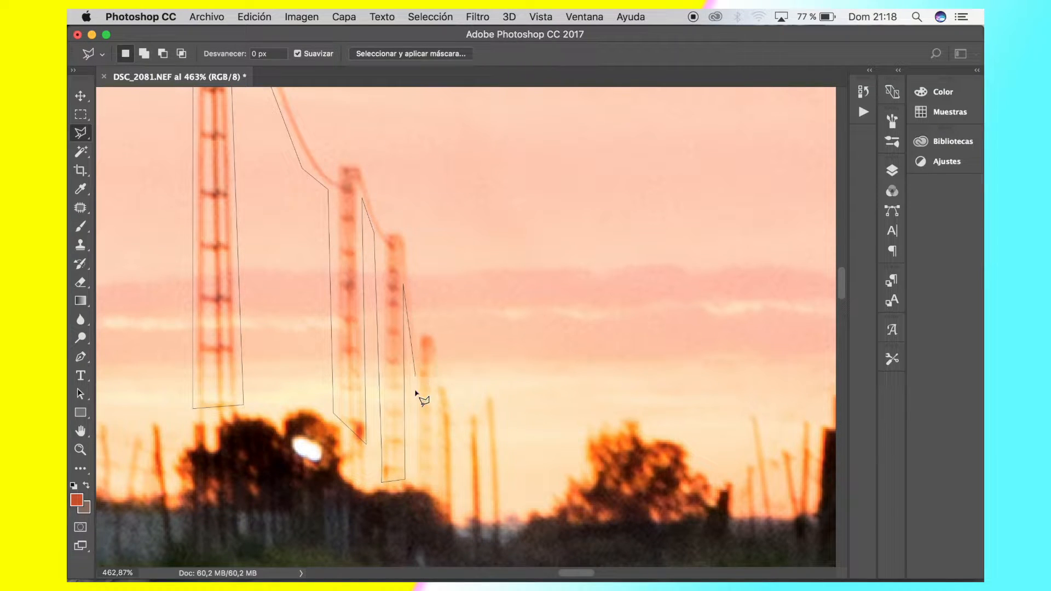
Extend the lasso outline around the bases of the two small distant towers, up to the first thin pole
{"action": "left_click", "coordinate": [415, 482]}
{"action": "left_click", "coordinate": [435, 489]}
{"action": "left_click", "coordinate": [433, 407]}
{"action": "left_click", "coordinate": [440, 413]}
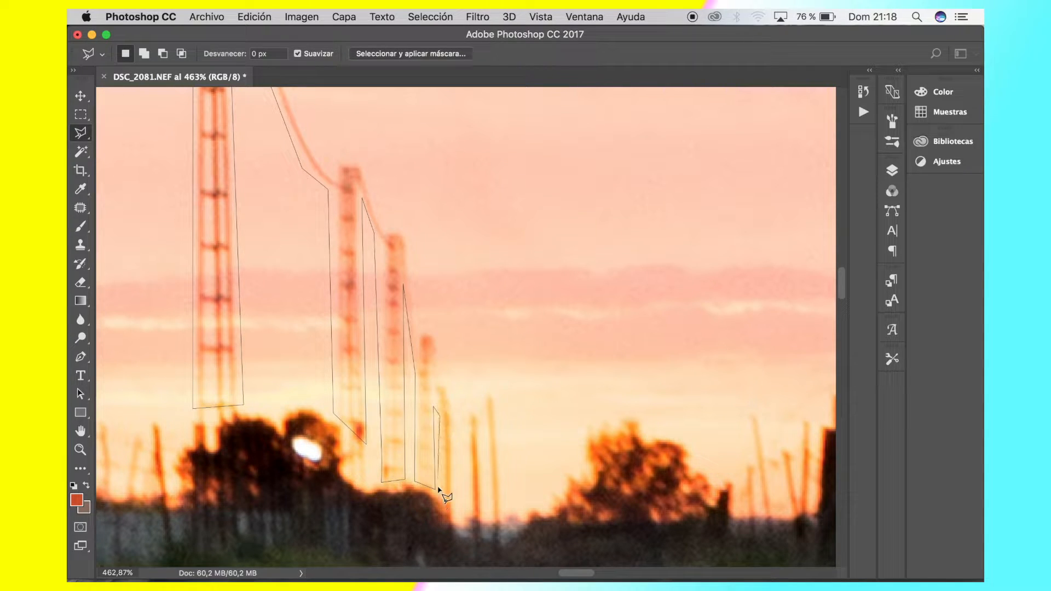
{"action": "left_click", "coordinate": [440, 493]}
{"action": "left_click", "coordinate": [454, 516]}
{"action": "left_click", "coordinate": [452, 422]}
{"action": "left_click", "coordinate": [468, 423]}
Trace the lasso outline down and around the bases of the two thin poles at the far end of the row
{"action": "left_click", "coordinate": [471, 515]}
{"action": "left_click", "coordinate": [485, 513]}
{"action": "left_click", "coordinate": [487, 420]}
{"action": "left_click", "coordinate": [492, 516]}
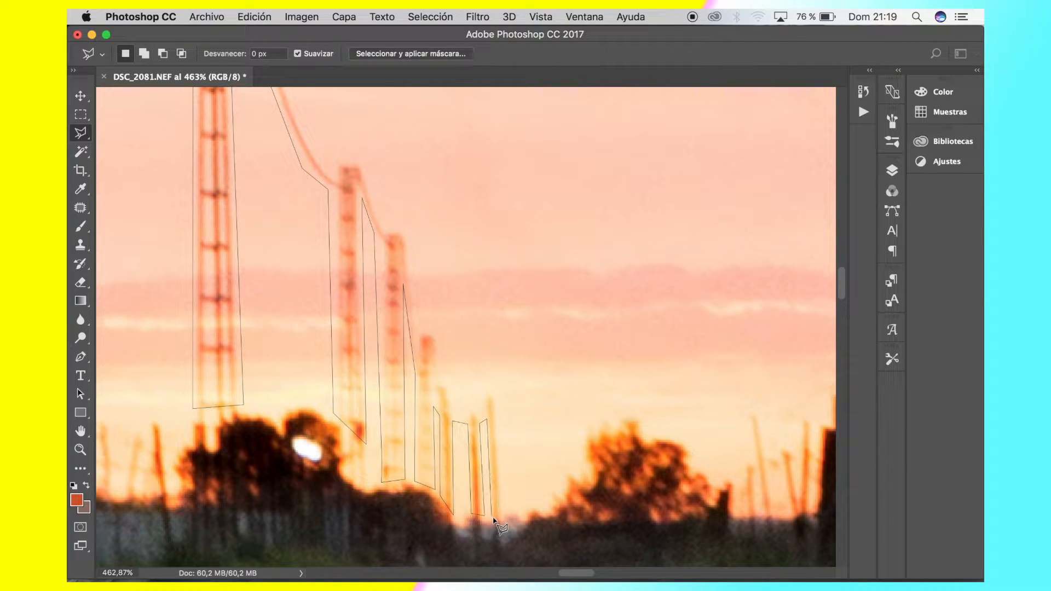
{"action": "left_click", "coordinate": [503, 516]}
{"action": "left_click", "coordinate": [495, 392]}
Turn the lasso outline back over the tops of the two thin poles towards the smallest tower
{"action": "left_click", "coordinate": [482, 393]}
{"action": "left_click", "coordinate": [484, 410]}
{"action": "left_click", "coordinate": [477, 416]}
{"action": "left_click", "coordinate": [476, 409]}
{"action": "left_click", "coordinate": [468, 409]}
{"action": "left_click", "coordinate": [468, 419]}
{"action": "left_click", "coordinate": [452, 418]}
Trace the lasso outline over the tops of the distant towers, back to the top of the third tower
{"action": "left_click", "coordinate": [447, 379]}
{"action": "left_click", "coordinate": [438, 377]}
{"action": "left_click", "coordinate": [437, 332]}
{"action": "left_click", "coordinate": [419, 330]}
{"action": "left_click", "coordinate": [407, 242]}
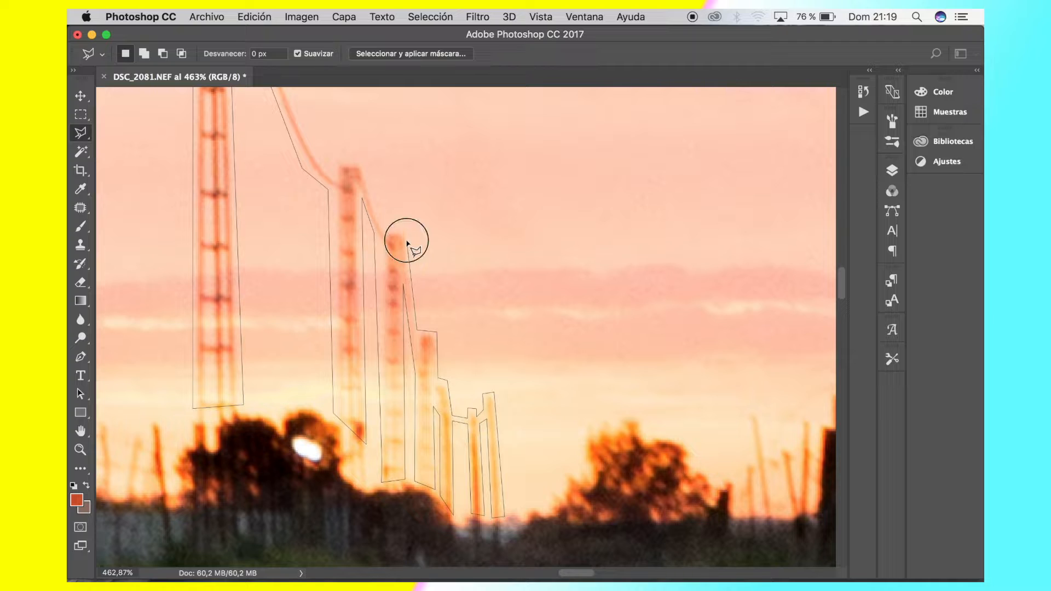
{"action": "left_click", "coordinate": [403, 230]}
{"action": "left_click", "coordinate": [386, 230]}
{"action": "left_click", "coordinate": [362, 161]}
{"action": "left_click", "coordinate": [346, 163]}
Follow the cable's upper edge with the lasso from the third tower over the second to the top of the nearest tower
{"action": "scroll", "coordinate": [346, 163], "scroll_direction": "down", "scroll_amount": 4}
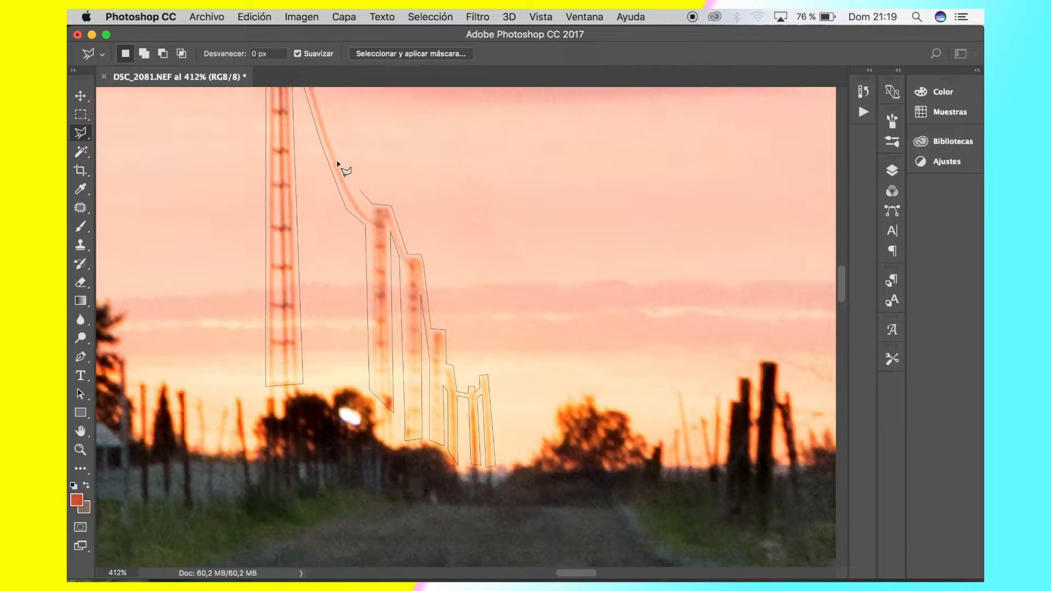
{"action": "scroll", "coordinate": [367, 188], "scroll_direction": "down", "scroll_amount": 2}
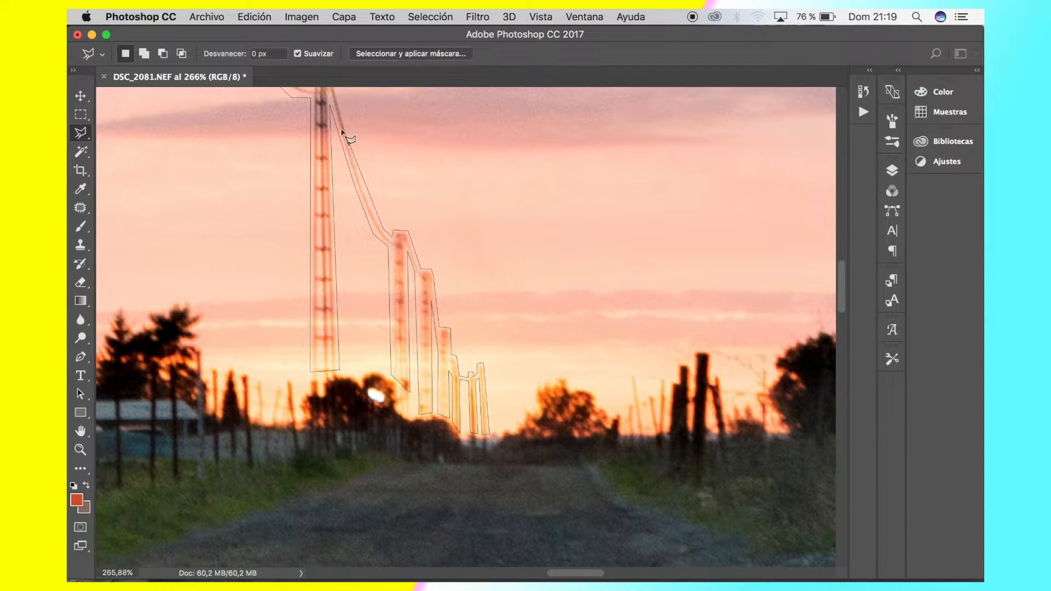
{"action": "scroll", "coordinate": [357, 178], "scroll_direction": "down", "scroll_amount": 3}
{"action": "scroll", "coordinate": [355, 175], "scroll_direction": "down", "scroll_amount": 1}
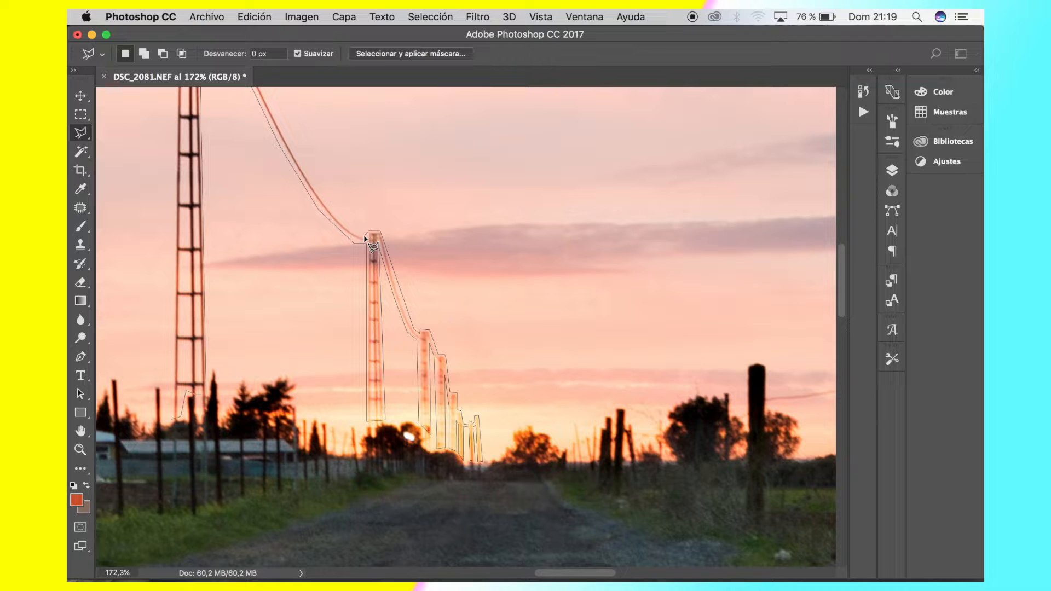
{"action": "scroll", "coordinate": [365, 239], "scroll_direction": "up", "scroll_amount": 3}
{"action": "left_click", "coordinate": [363, 306]}
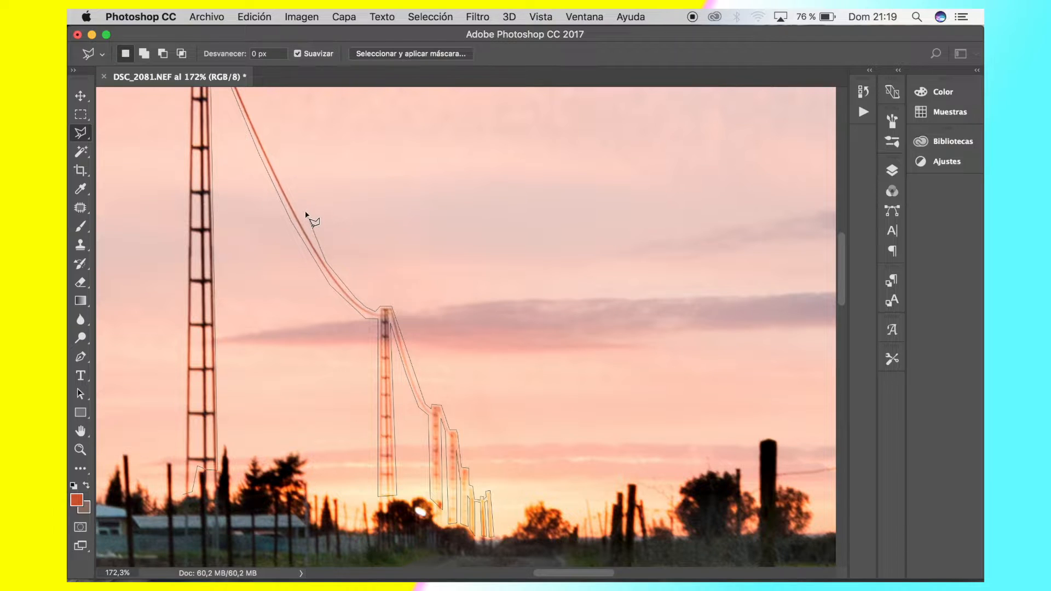
{"action": "scroll", "coordinate": [307, 217], "scroll_direction": "down", "scroll_amount": 3}
{"action": "scroll", "coordinate": [308, 217], "scroll_direction": "down", "scroll_amount": 1}
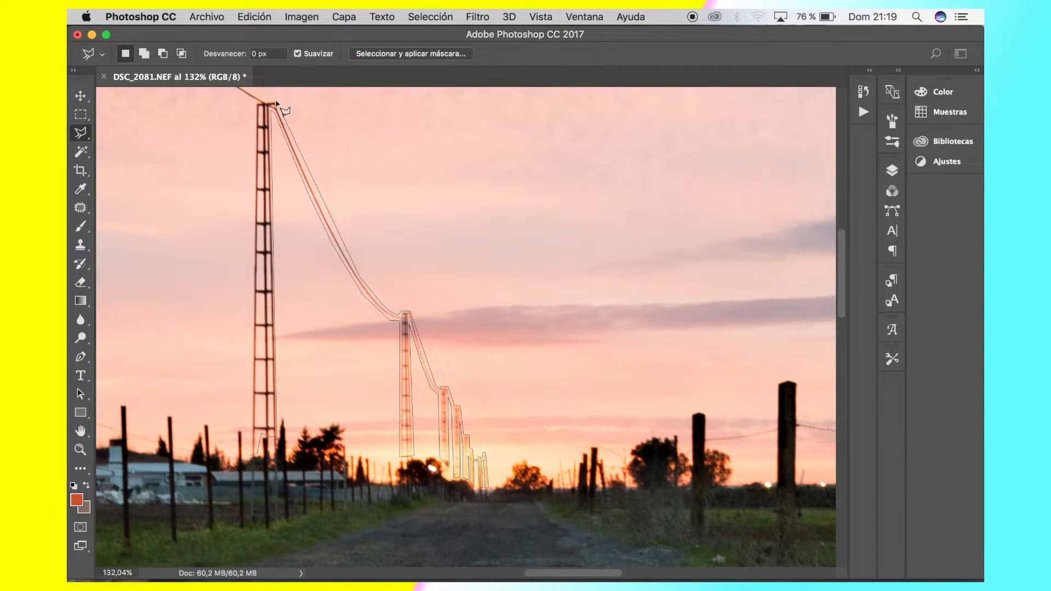
{"action": "scroll", "coordinate": [277, 104], "scroll_direction": "up", "scroll_amount": 3}
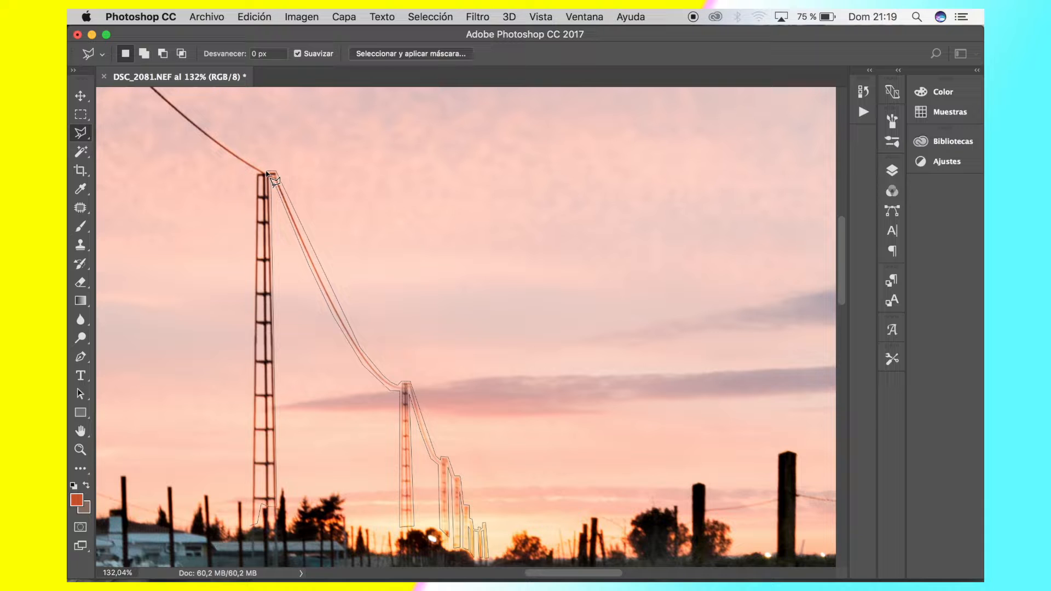
{"action": "scroll", "coordinate": [270, 175], "scroll_direction": "down", "scroll_amount": 3, "text": "alt"}
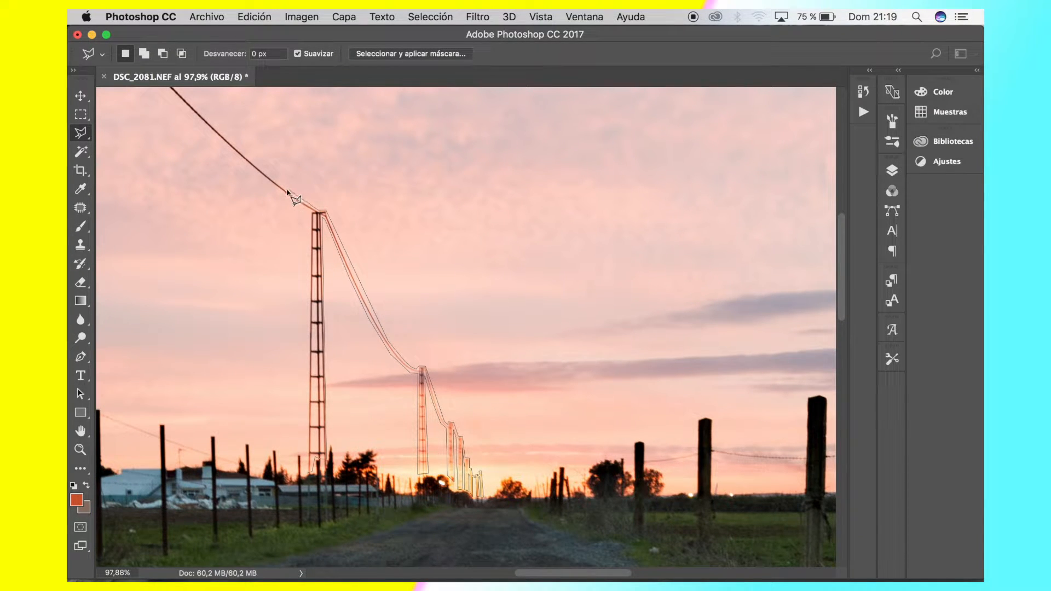
Trace the remaining cable up to the photo's top border and back down, closing the selection at the nearest tower's base
{"action": "scroll", "coordinate": [285, 190], "scroll_direction": "down", "scroll_amount": 3, "text": "alt"}
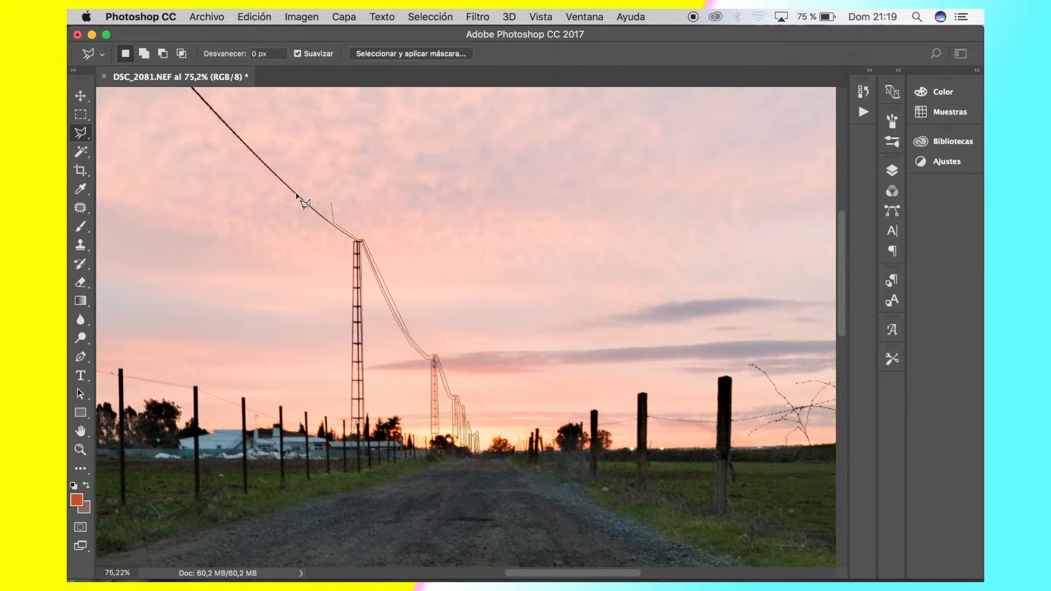
{"action": "scroll", "coordinate": [336, 204], "scroll_direction": "up", "scroll_amount": 5}
{"action": "scroll", "coordinate": [335, 204], "scroll_direction": "left", "scroll_amount": 3}
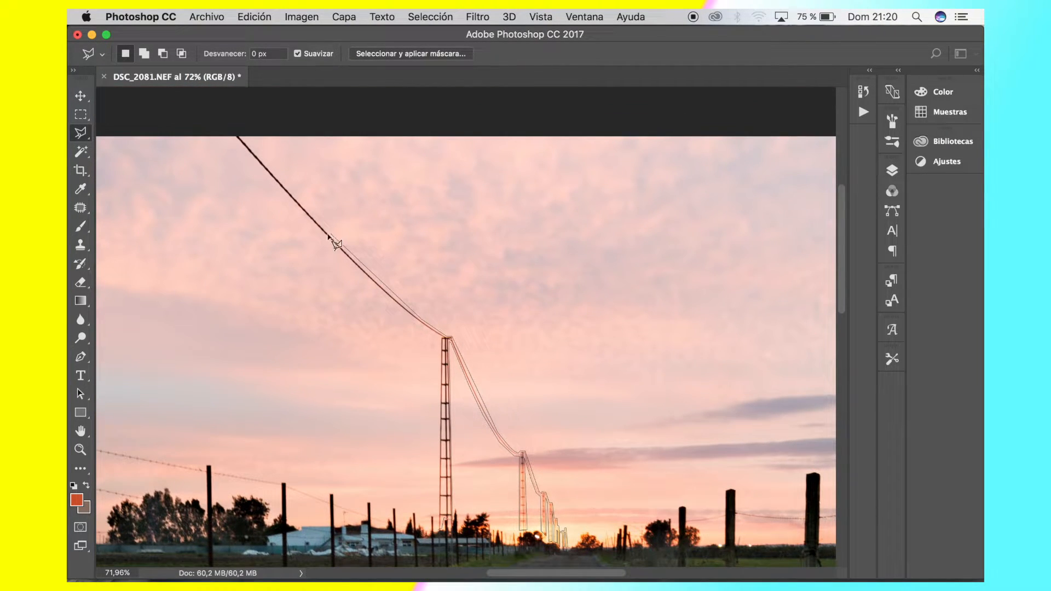
{"action": "left_click", "coordinate": [329, 234]}
{"action": "left_click", "coordinate": [237, 129]}
{"action": "left_click", "coordinate": [228, 134]}
{"action": "left_click", "coordinate": [228, 137]}
{"action": "left_click", "coordinate": [438, 531]}
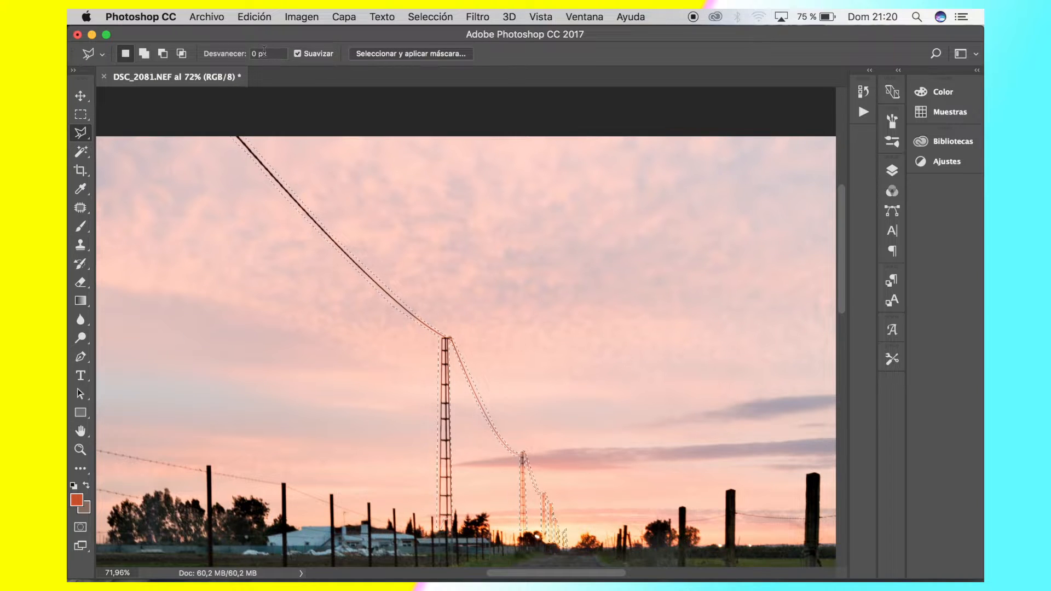
Show the available lasso tool variants
{"action": "right_click", "coordinate": [81, 133]}
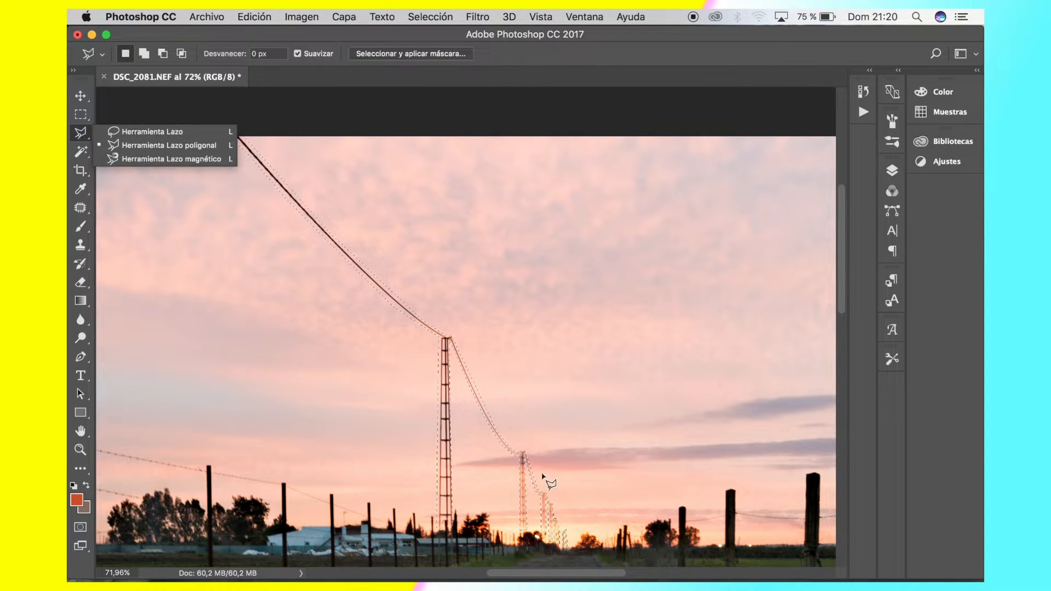
{"action": "left_click", "coordinate": [167, 97]}
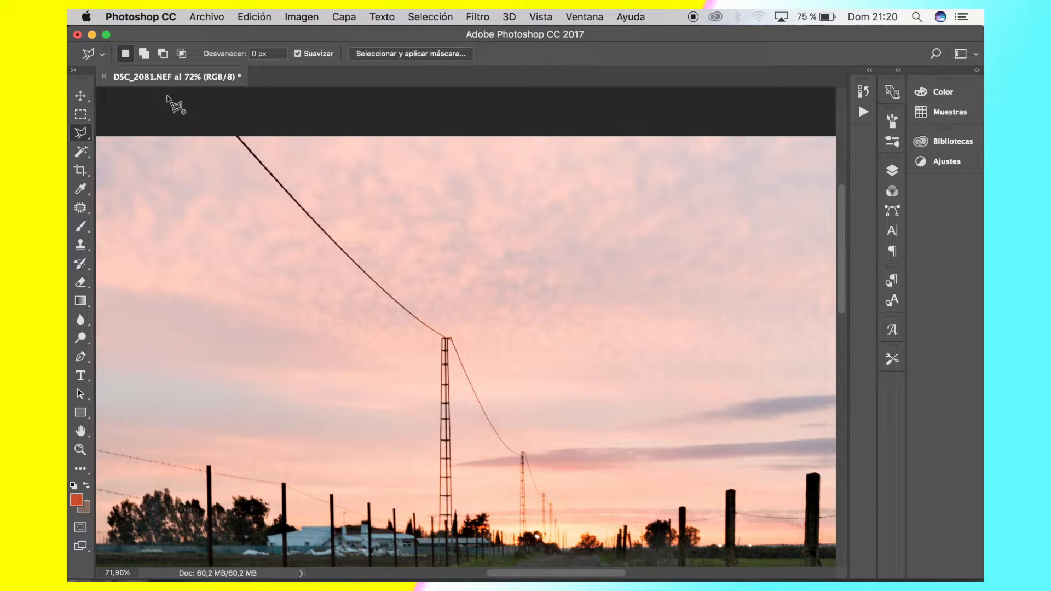
{"action": "scroll", "coordinate": [198, 93], "scroll_direction": "up", "scroll_amount": 1}
{"action": "left_click", "coordinate": [167, 114]}
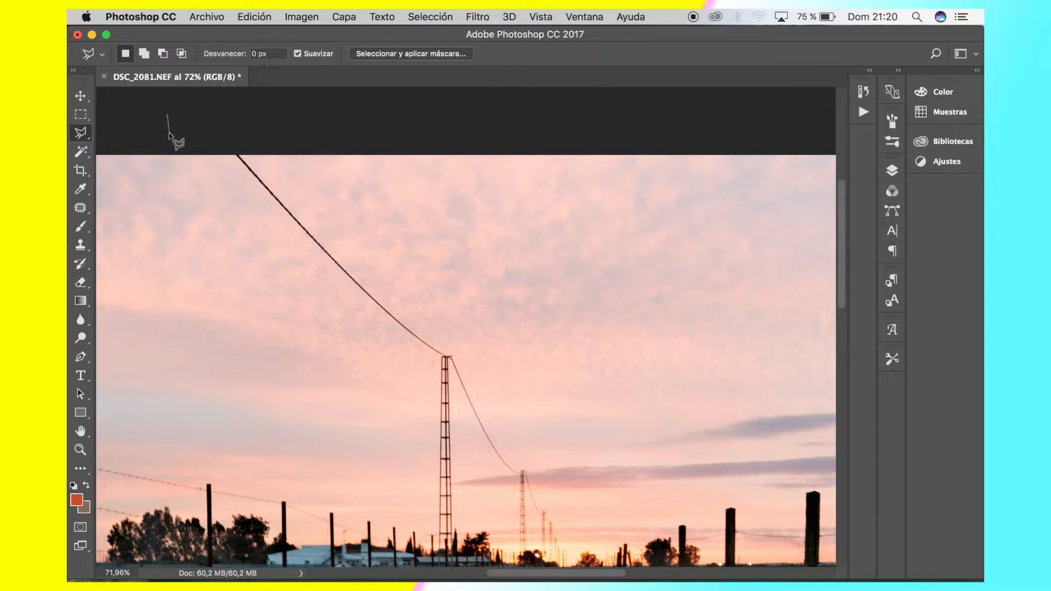
{"action": "left_click", "coordinate": [170, 132]}
{"action": "left_click", "coordinate": [197, 115]}
{"action": "left_click", "coordinate": [167, 114]}
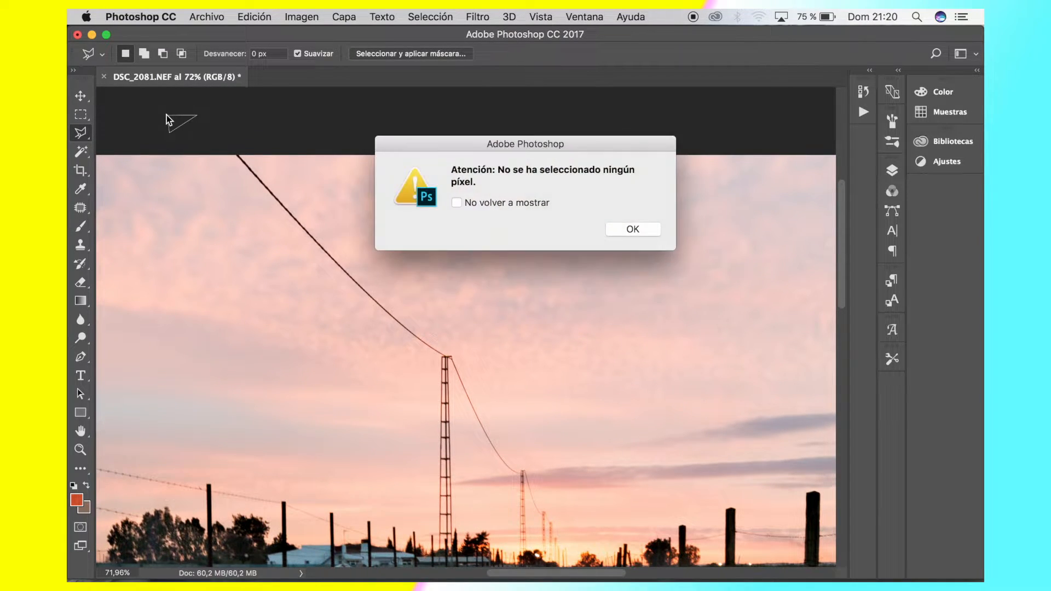
{"action": "key", "text": "Return"}
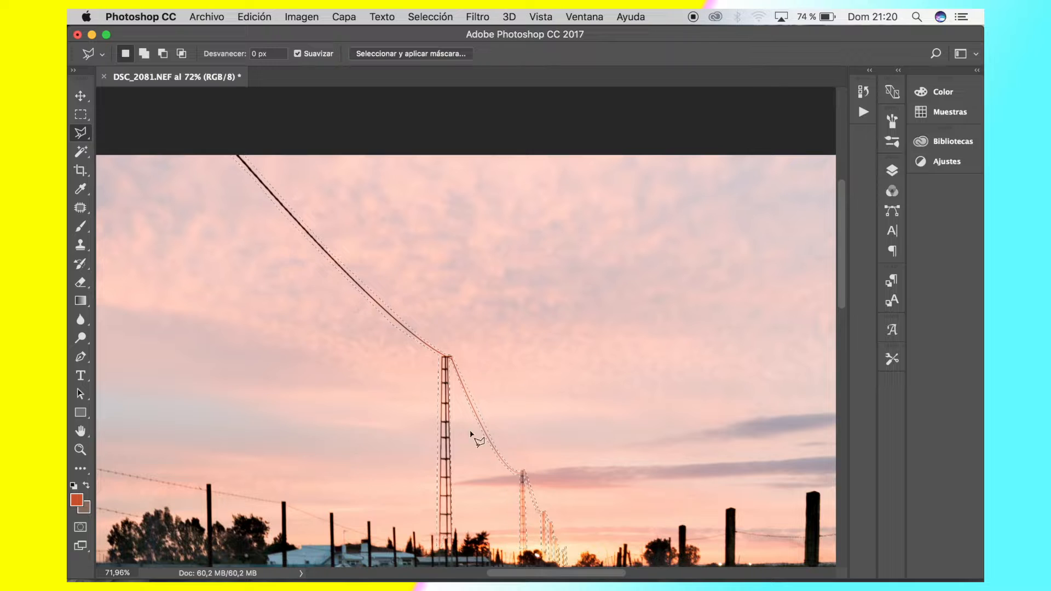
Fill the selected cable and towers with the content option Según el contenido, keeping Adaptación de color, Normal mode and 100 % opacity
{"action": "left_click", "coordinate": [255, 13]}
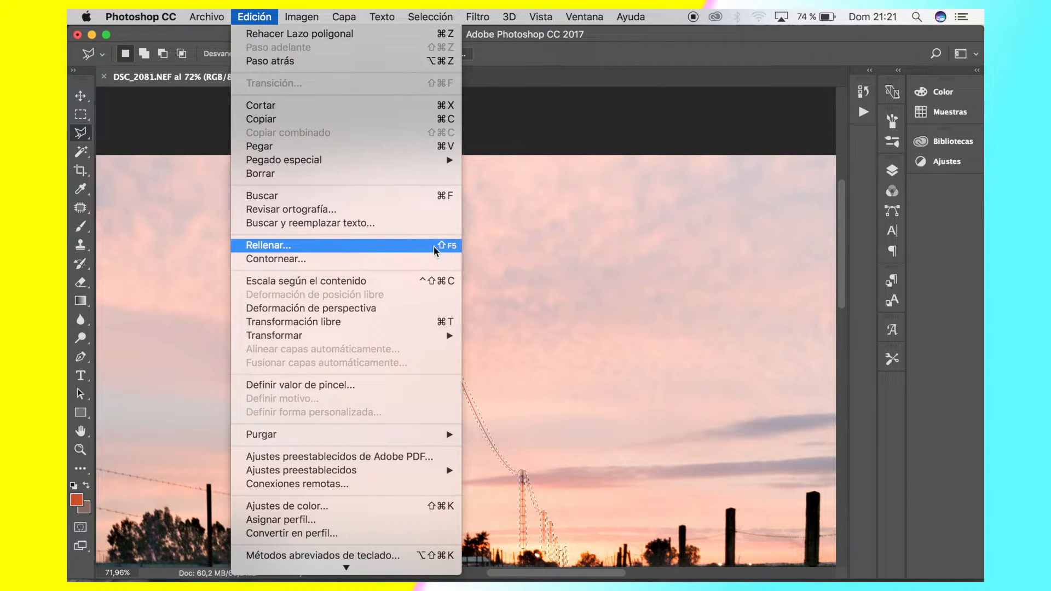
{"action": "left_click", "coordinate": [392, 249]}
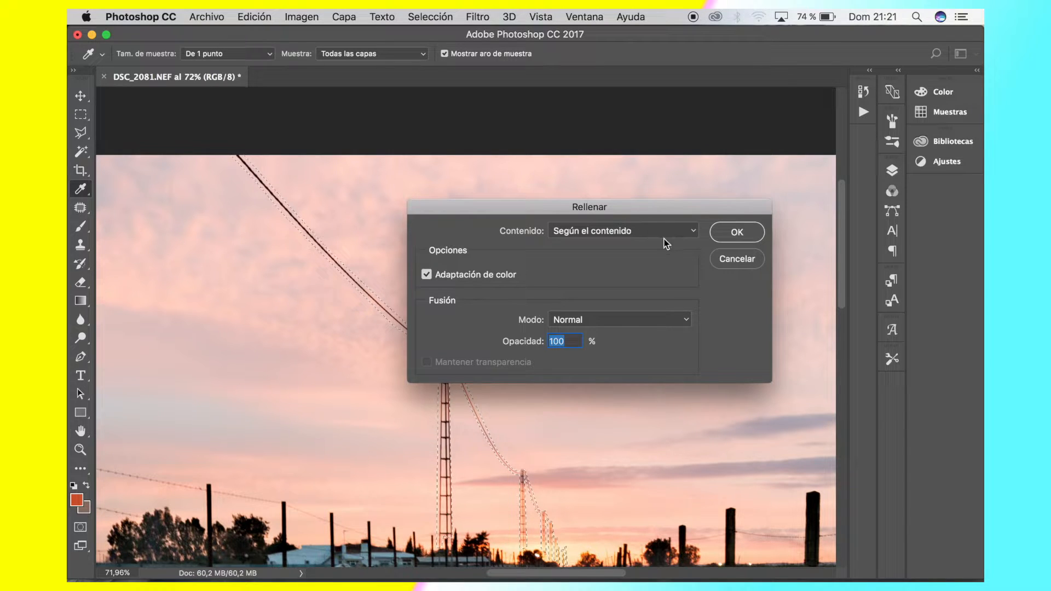
{"action": "left_click", "coordinate": [645, 235]}
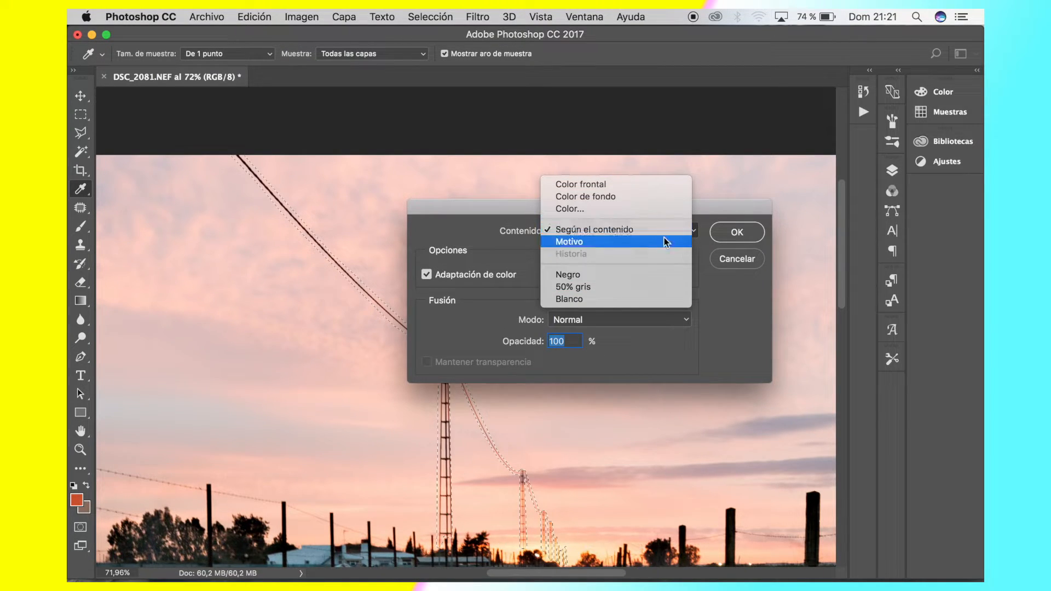
{"action": "left_click", "coordinate": [619, 231]}
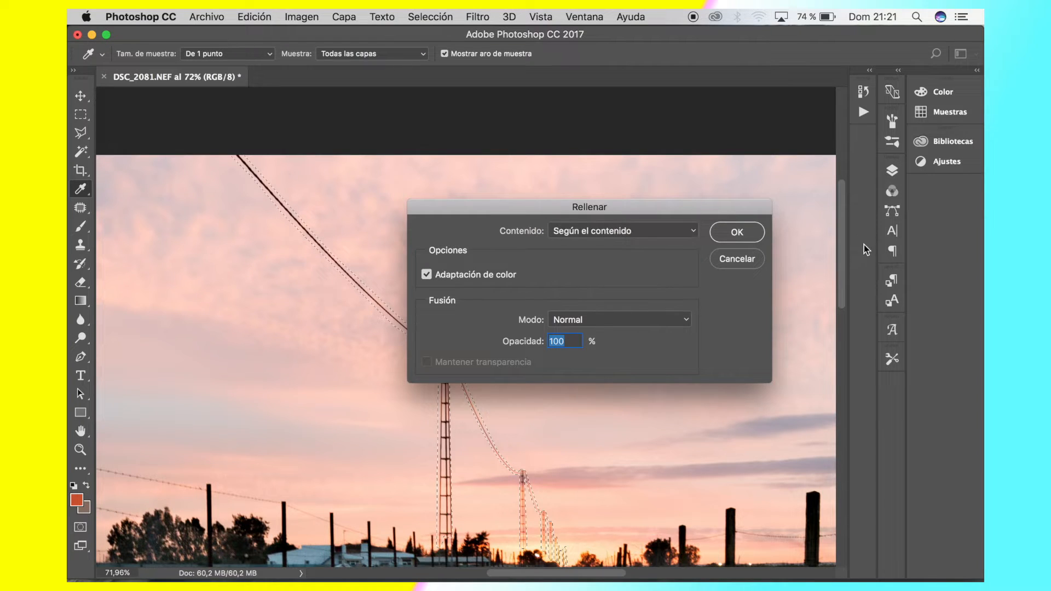
{"action": "left_click", "coordinate": [748, 233]}
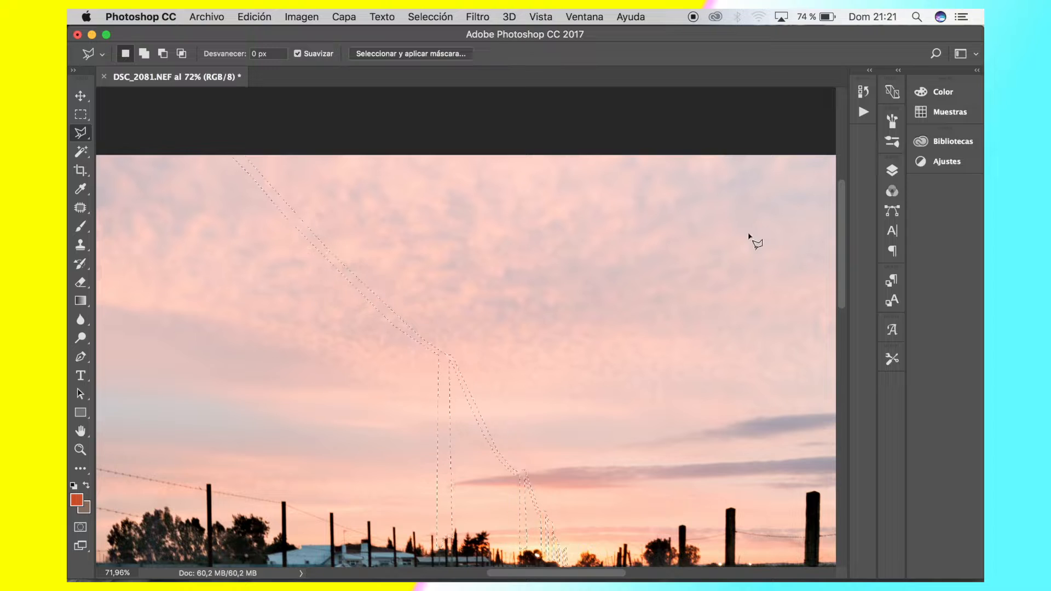
Clear the selection around the filled cable and towers and switch to the Move tool
{"action": "left_click", "coordinate": [559, 451]}
{"action": "left_click", "coordinate": [559, 451]}
{"action": "left_click", "coordinate": [573, 409]}
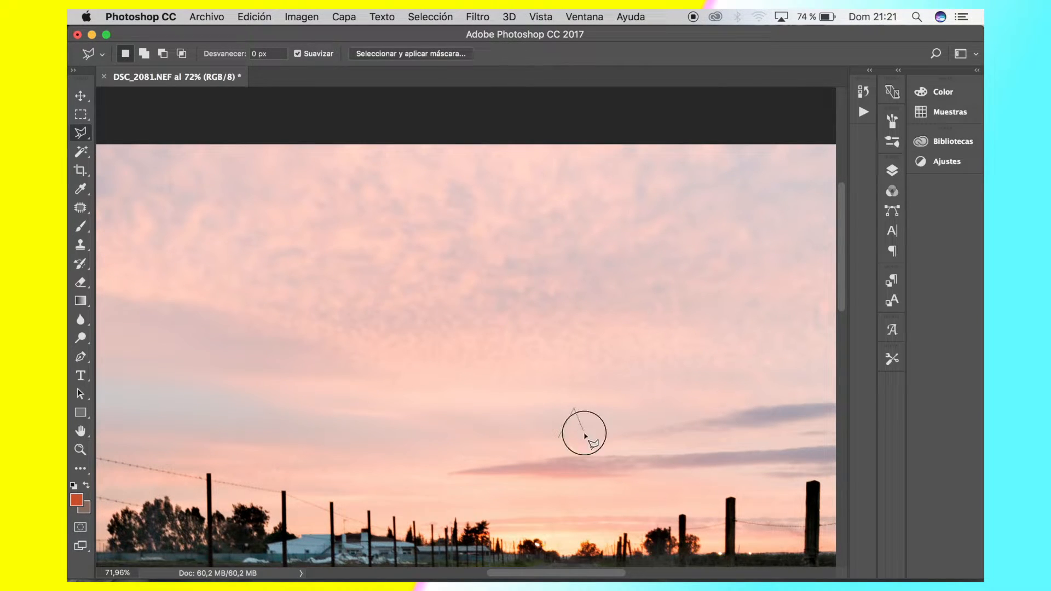
{"action": "left_click", "coordinate": [584, 434]}
{"action": "left_click", "coordinate": [560, 439]}
{"action": "key", "text": "super+d"}
{"action": "key", "text": "v"}
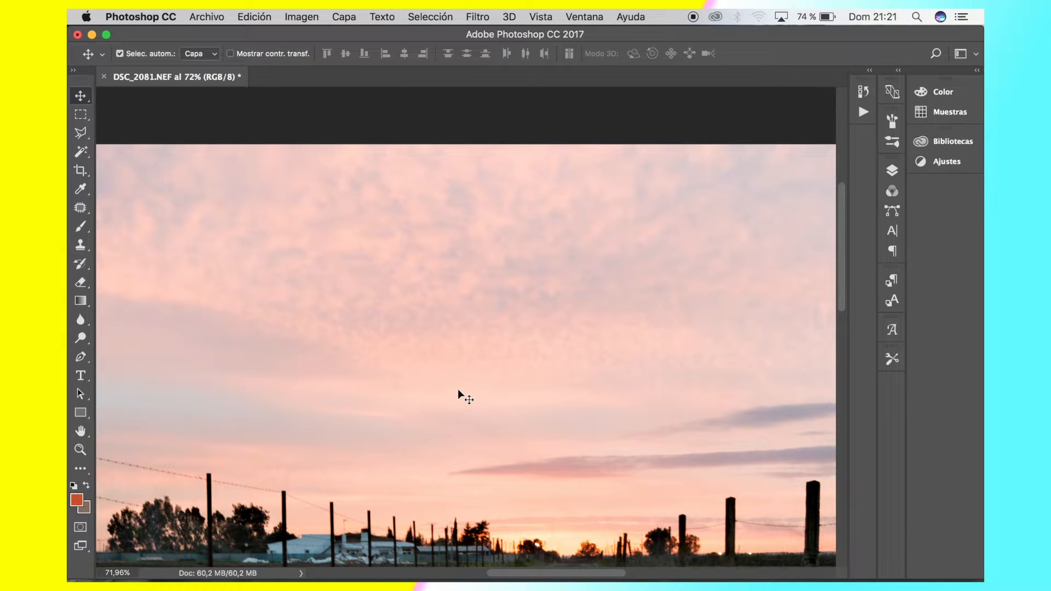
Inspect the sky and horizon closely where the cable and towers were, checking the quality of the fill
{"action": "scroll", "coordinate": [458, 390], "scroll_direction": "down", "scroll_amount": 5}
{"action": "scroll", "coordinate": [392, 202], "scroll_direction": "up", "scroll_amount": 5}
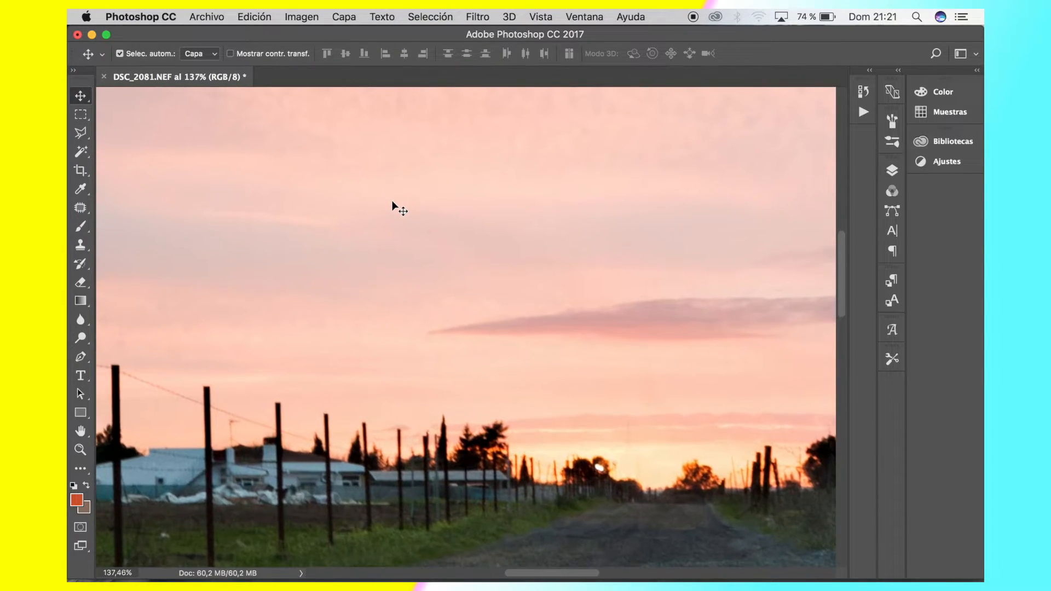
{"action": "scroll", "coordinate": [392, 202], "scroll_direction": "up", "scroll_amount": 3}
{"action": "scroll", "coordinate": [392, 203], "scroll_direction": "down", "scroll_amount": 2}
{"action": "scroll", "coordinate": [392, 203], "scroll_direction": "right", "scroll_amount": 2}
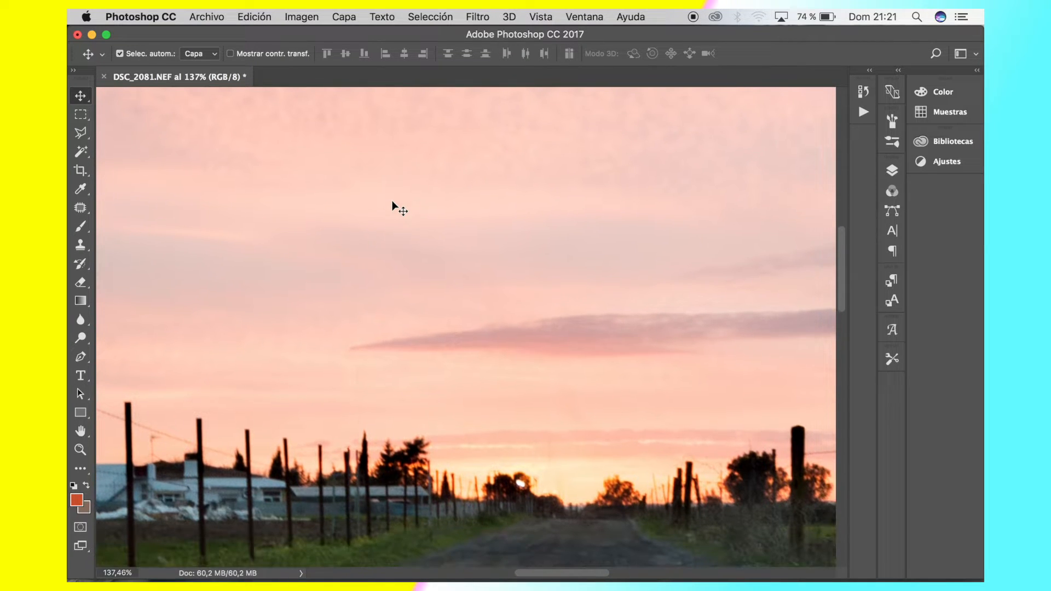
{"action": "scroll", "coordinate": [387, 202], "scroll_direction": "down", "scroll_amount": 2}
{"action": "scroll", "coordinate": [448, 332], "scroll_direction": "up", "scroll_amount": 2}
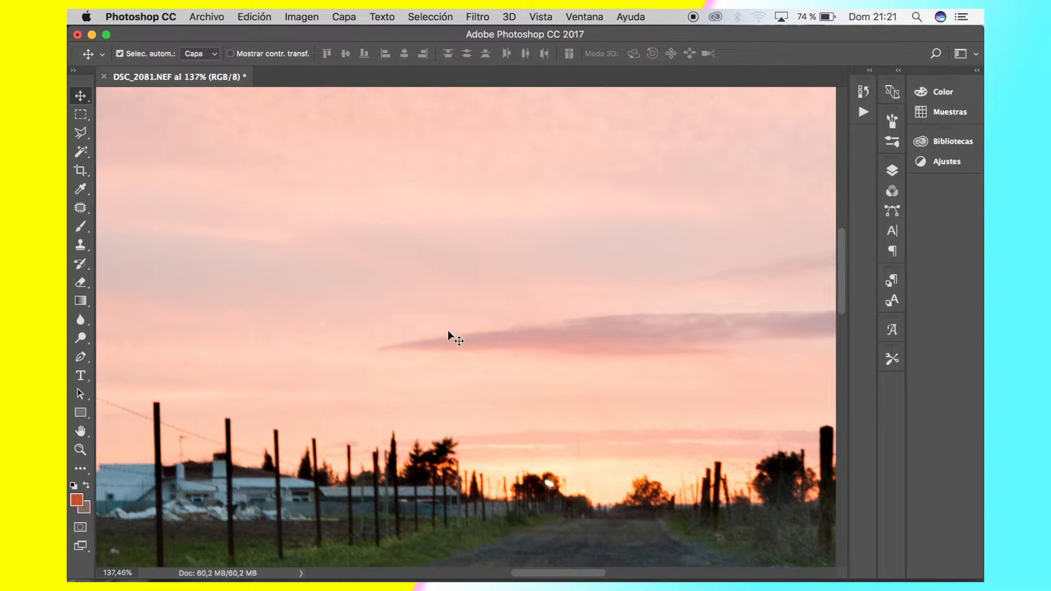
{"action": "scroll", "coordinate": [448, 330], "scroll_direction": "up", "scroll_amount": 3}
{"action": "scroll", "coordinate": [448, 330], "scroll_direction": "down", "scroll_amount": 5}
{"action": "scroll", "coordinate": [447, 330], "scroll_direction": "right", "scroll_amount": 2}
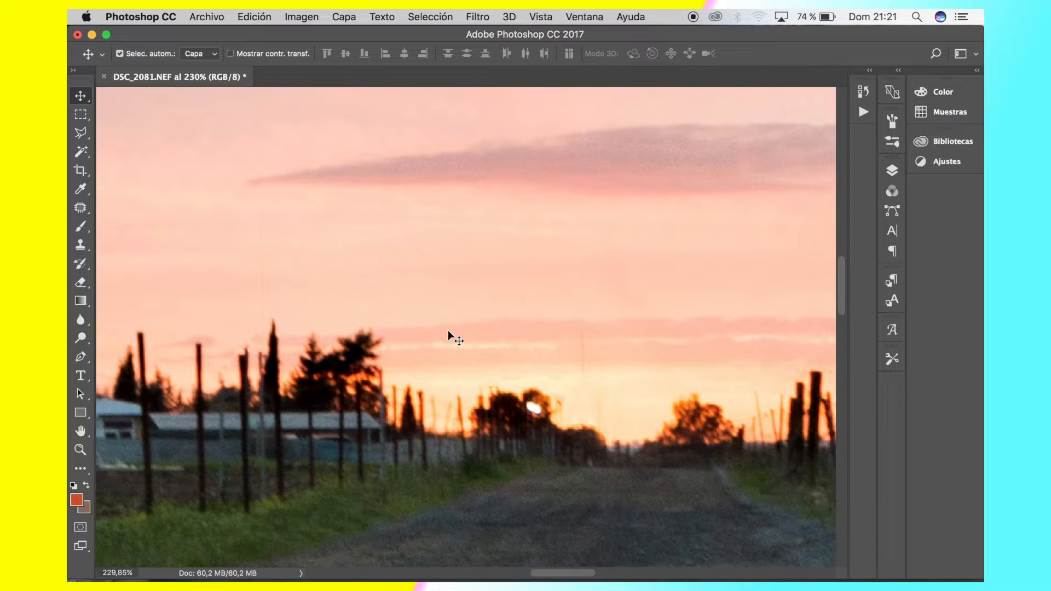
{"action": "scroll", "coordinate": [448, 330], "scroll_direction": "up", "scroll_amount": 5}
{"action": "scroll", "coordinate": [448, 330], "scroll_direction": "left", "scroll_amount": 5}
{"action": "scroll", "coordinate": [448, 330], "scroll_direction": "up", "scroll_amount": 5}
{"action": "scroll", "coordinate": [448, 330], "scroll_direction": "left", "scroll_amount": 2}
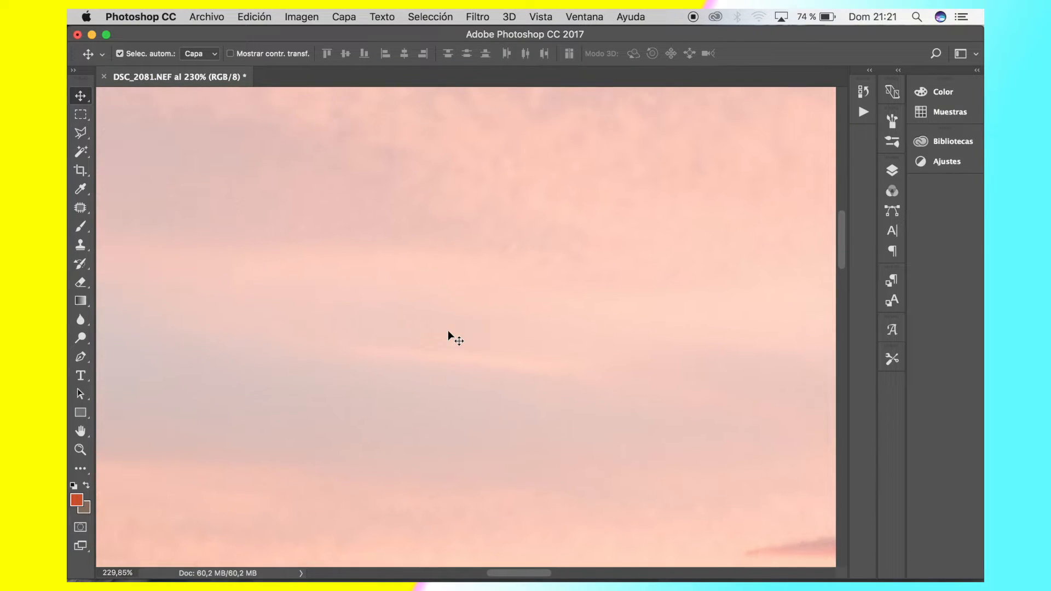
{"action": "scroll", "coordinate": [448, 330], "scroll_direction": "down", "scroll_amount": 12}
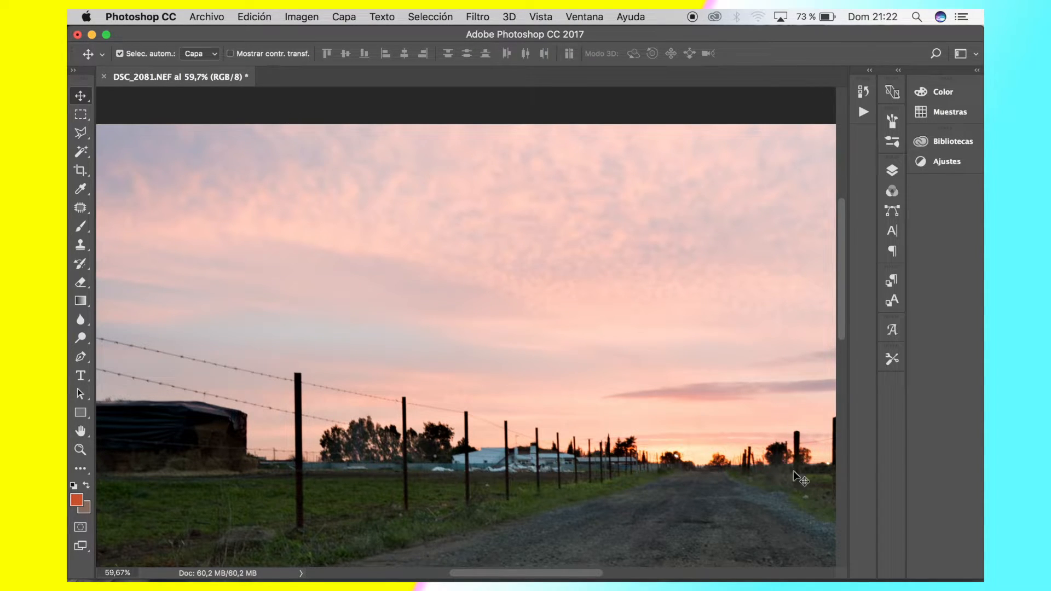
Examine the fences and fields on both sides of the road across the whole photo
{"action": "scroll", "coordinate": [299, 429], "scroll_direction": "down", "scroll_amount": 3}
{"action": "scroll", "coordinate": [299, 428], "scroll_direction": "left", "scroll_amount": 5}
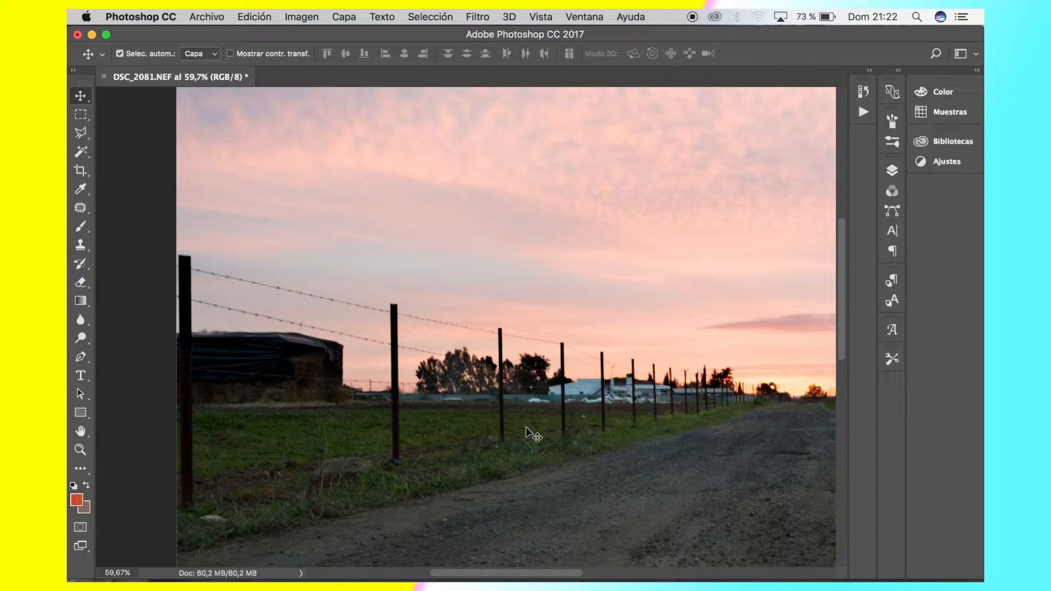
{"action": "scroll", "coordinate": [406, 383], "scroll_direction": "right", "scroll_amount": 5}
{"action": "scroll", "coordinate": [407, 384], "scroll_direction": "left", "scroll_amount": 5}
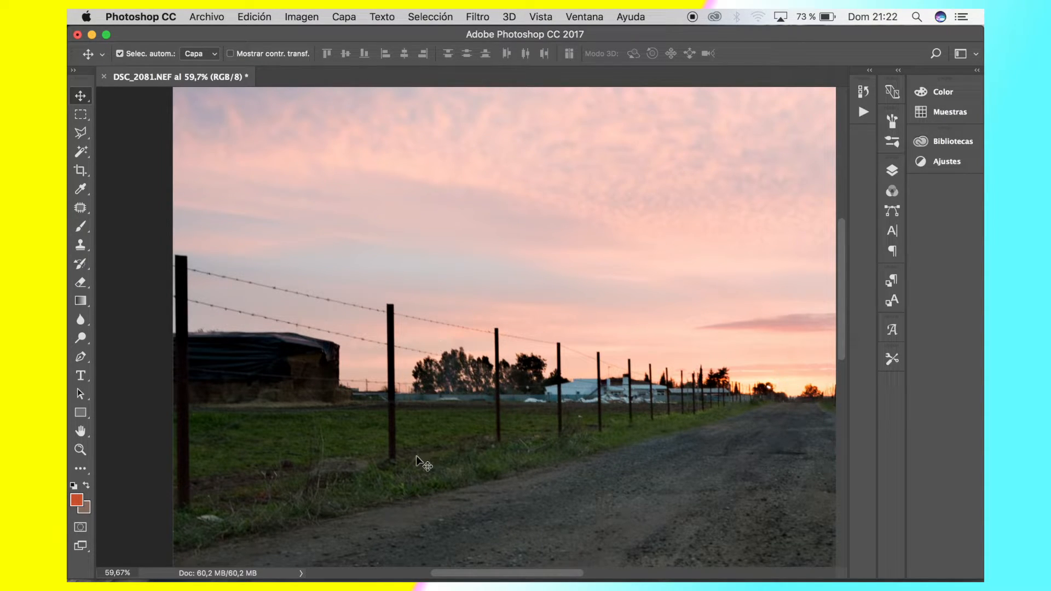
{"action": "scroll", "coordinate": [574, 320], "scroll_direction": "right", "scroll_amount": 10}
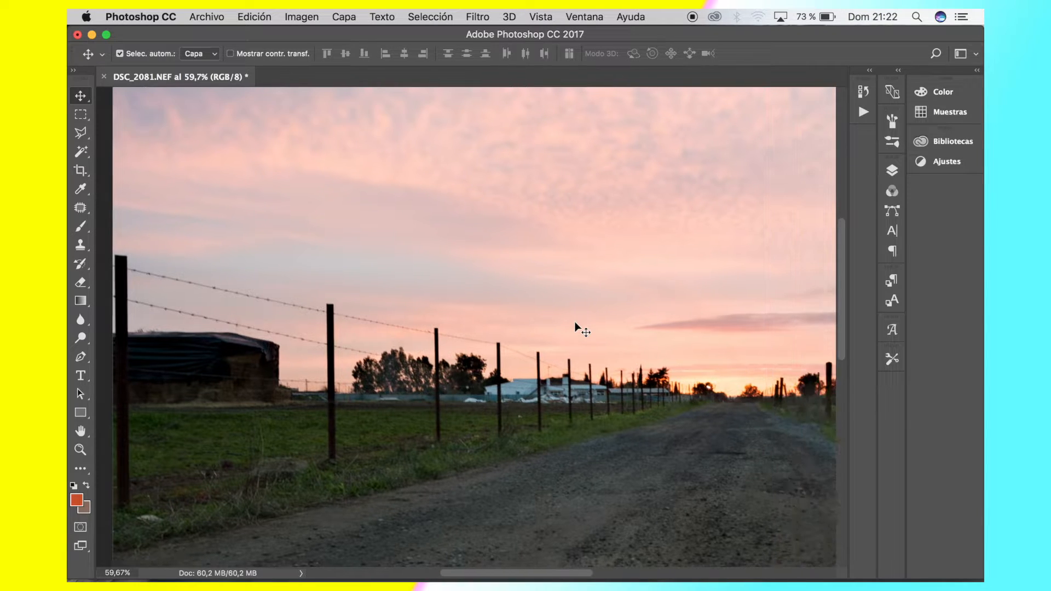
{"action": "scroll", "coordinate": [575, 326], "scroll_direction": "right", "scroll_amount": 12}
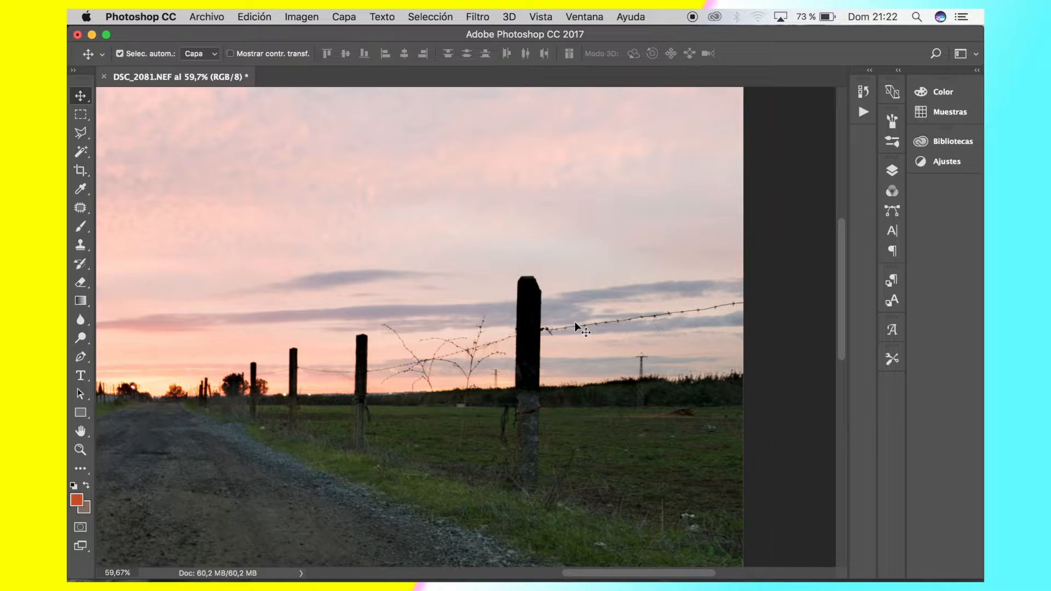
{"action": "scroll", "coordinate": [574, 321], "scroll_direction": "left", "scroll_amount": 15}
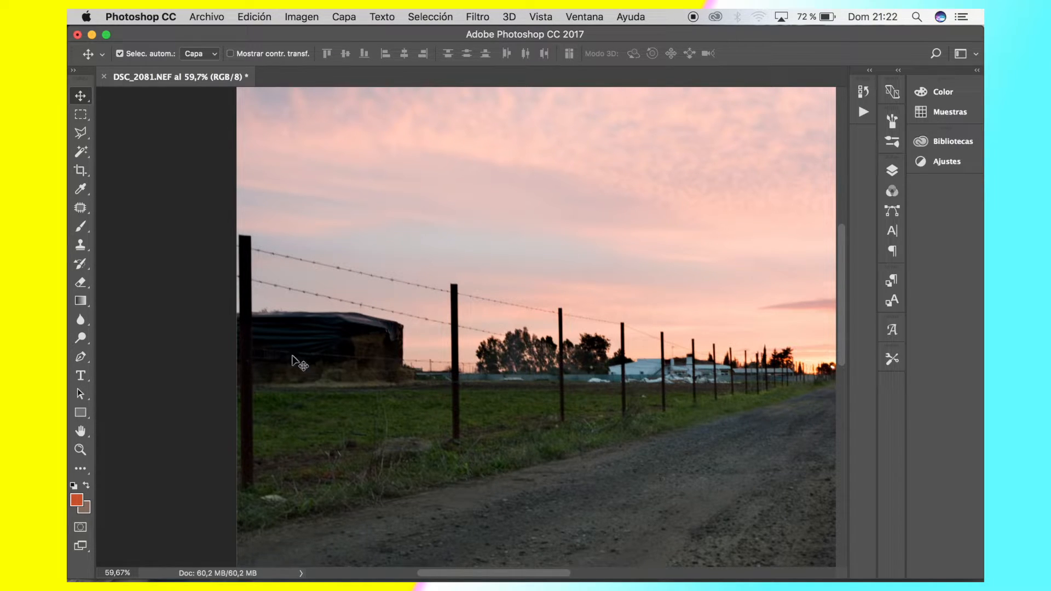
{"action": "scroll", "coordinate": [311, 340], "scroll_direction": "up", "scroll_amount": 2}
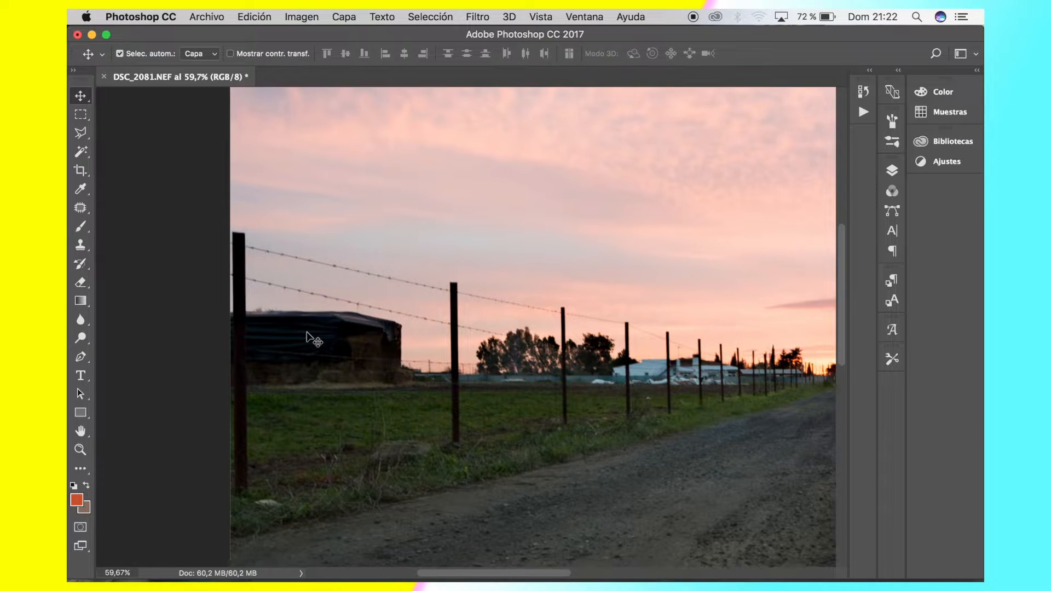
{"action": "scroll", "coordinate": [311, 341], "scroll_direction": "up", "scroll_amount": 6}
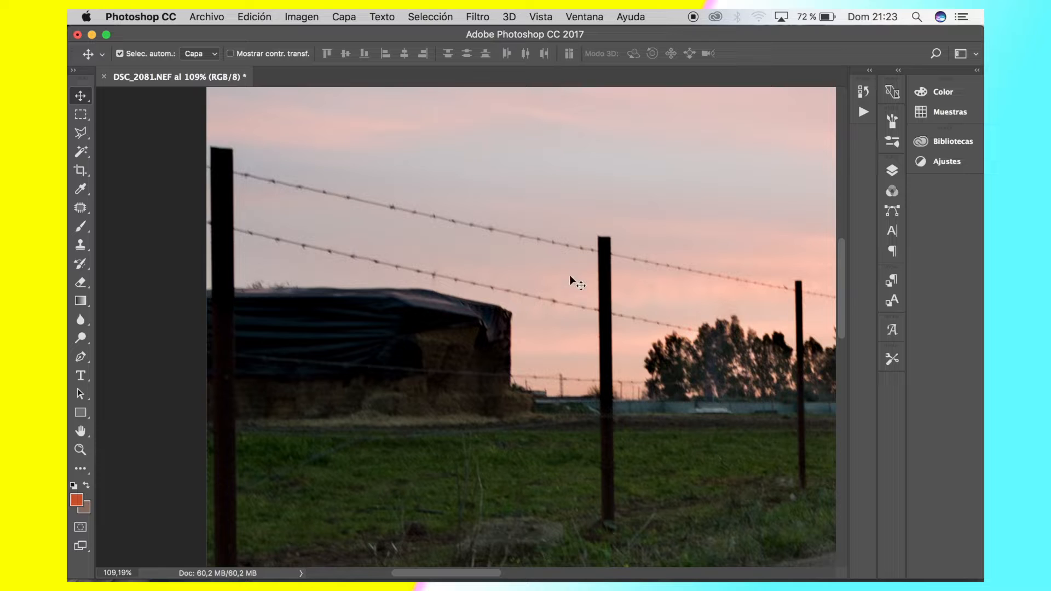
{"action": "key", "text": "super+minus"}
{"action": "scroll", "coordinate": [566, 290], "scroll_direction": "down", "scroll_amount": 8}
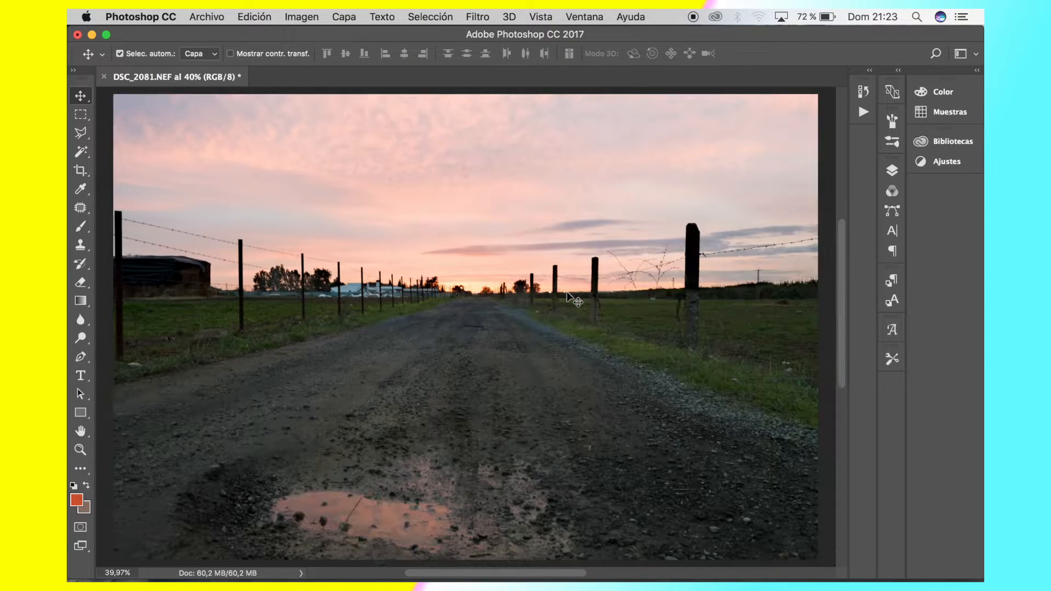
Inspect the posts and barbed wire of the fence in front of the haystack and trees up close
{"action": "scroll", "coordinate": [567, 291], "scroll_direction": "up", "scroll_amount": 5}
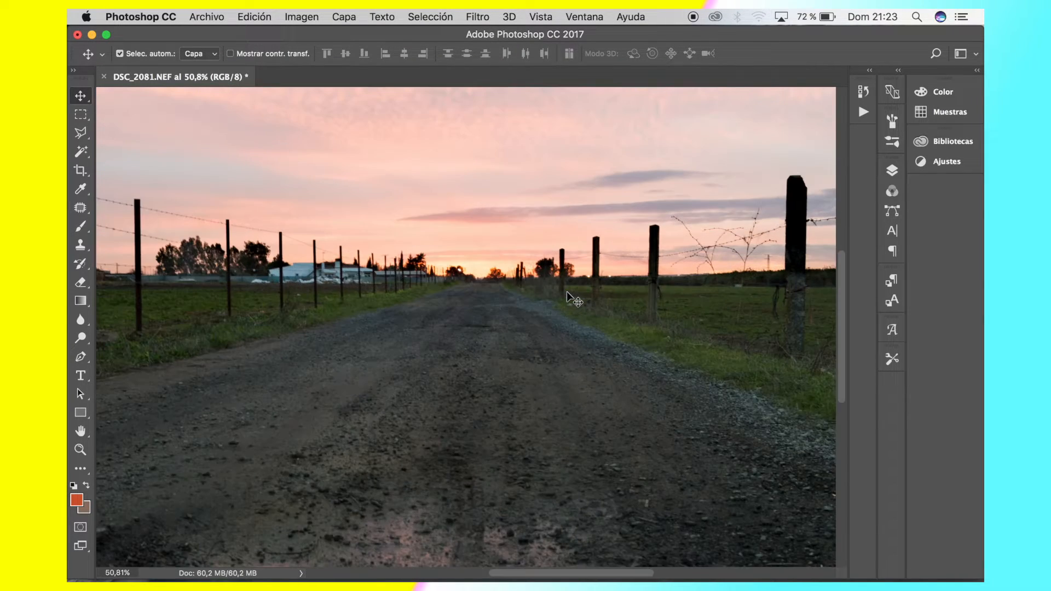
{"action": "scroll", "coordinate": [567, 292], "scroll_direction": "left", "scroll_amount": 5}
{"action": "scroll", "coordinate": [567, 291], "scroll_direction": "up", "scroll_amount": 1}
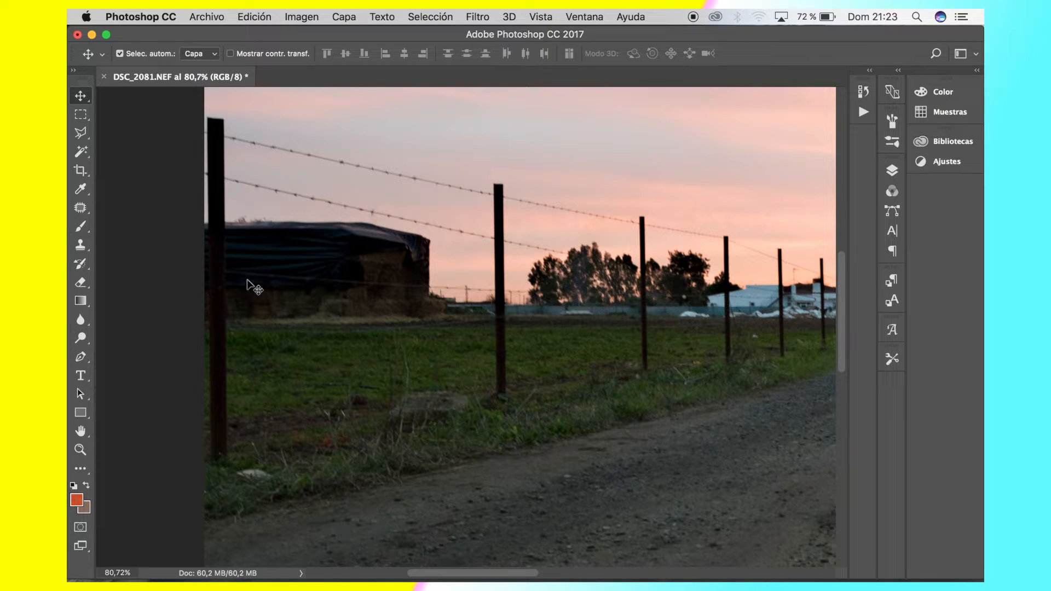
{"action": "scroll", "coordinate": [249, 285], "scroll_direction": "up", "scroll_amount": 5}
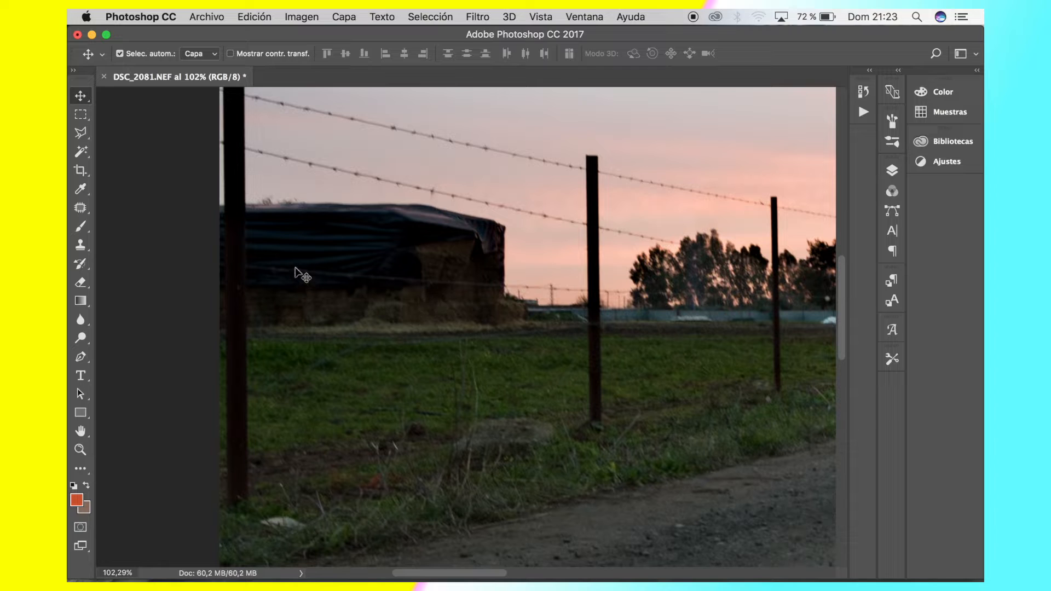
{"action": "scroll", "coordinate": [649, 322], "scroll_direction": "down", "scroll_amount": 5}
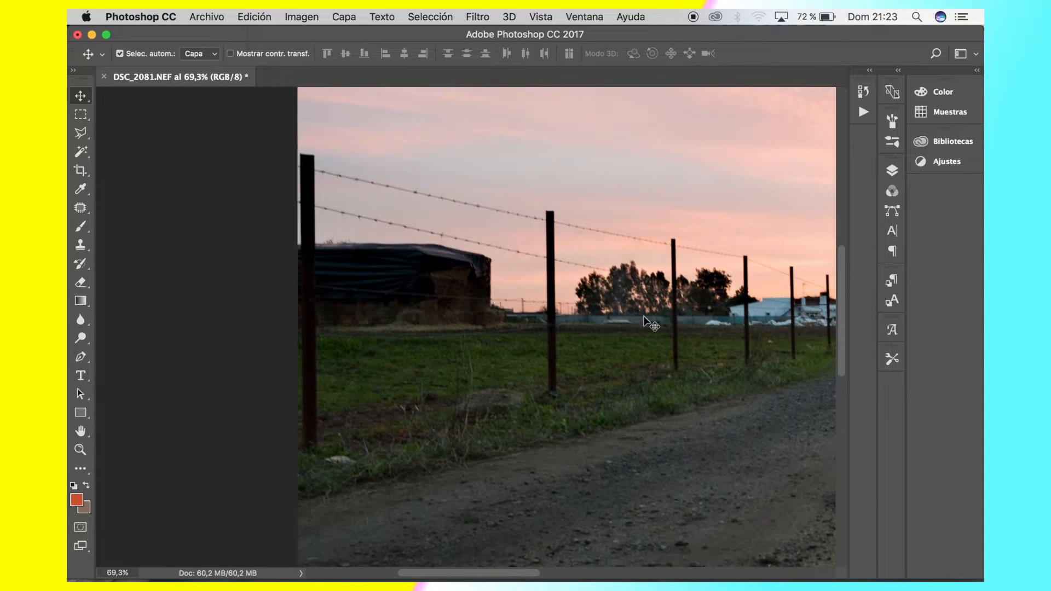
{"action": "scroll", "coordinate": [643, 317], "scroll_direction": "down", "scroll_amount": 4}
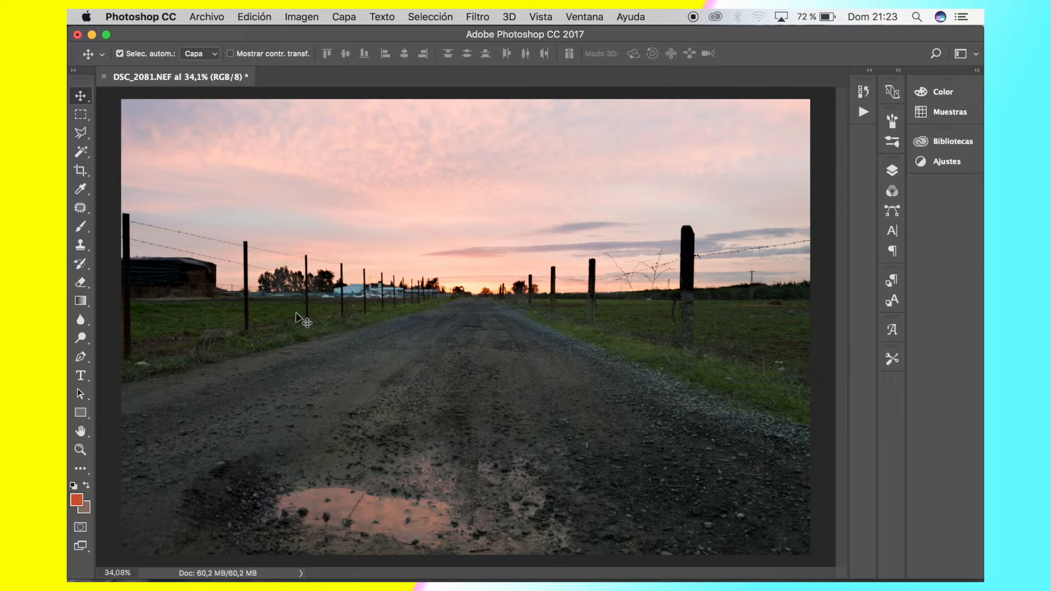
{"action": "scroll", "coordinate": [296, 313], "scroll_direction": "up", "scroll_amount": 4}
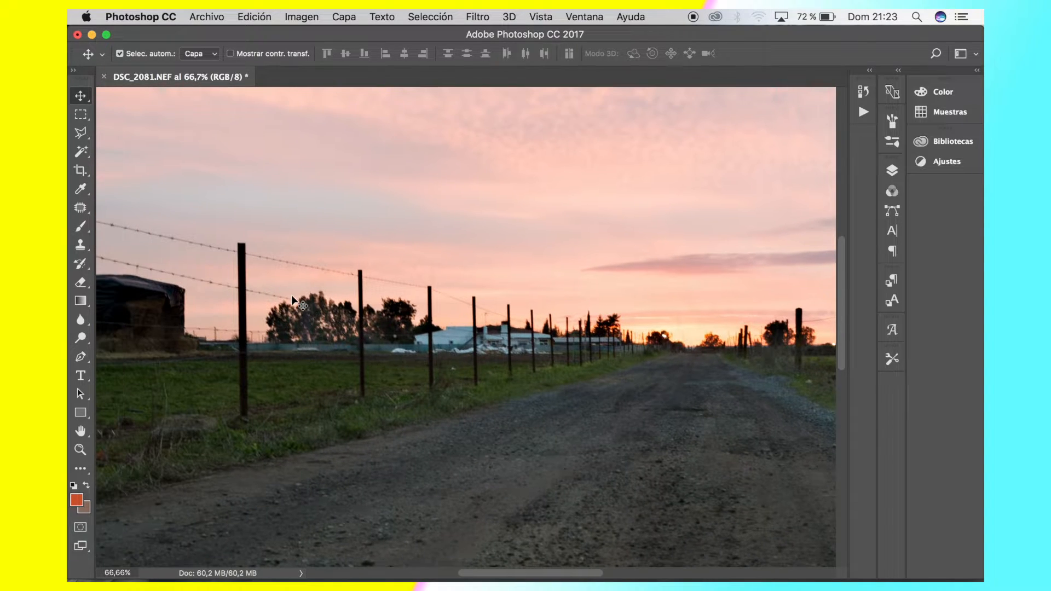
{"action": "scroll", "coordinate": [292, 296], "scroll_direction": "up", "scroll_amount": 4}
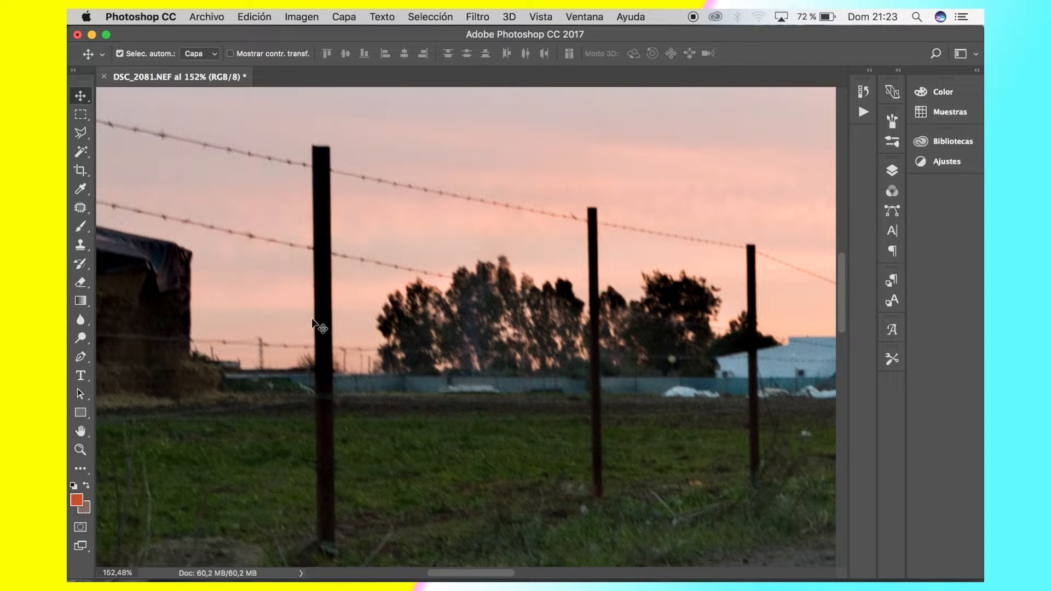
{"action": "scroll", "coordinate": [312, 319], "scroll_direction": "up", "scroll_amount": 1}
{"action": "scroll", "coordinate": [311, 323], "scroll_direction": "up", "scroll_amount": 1}
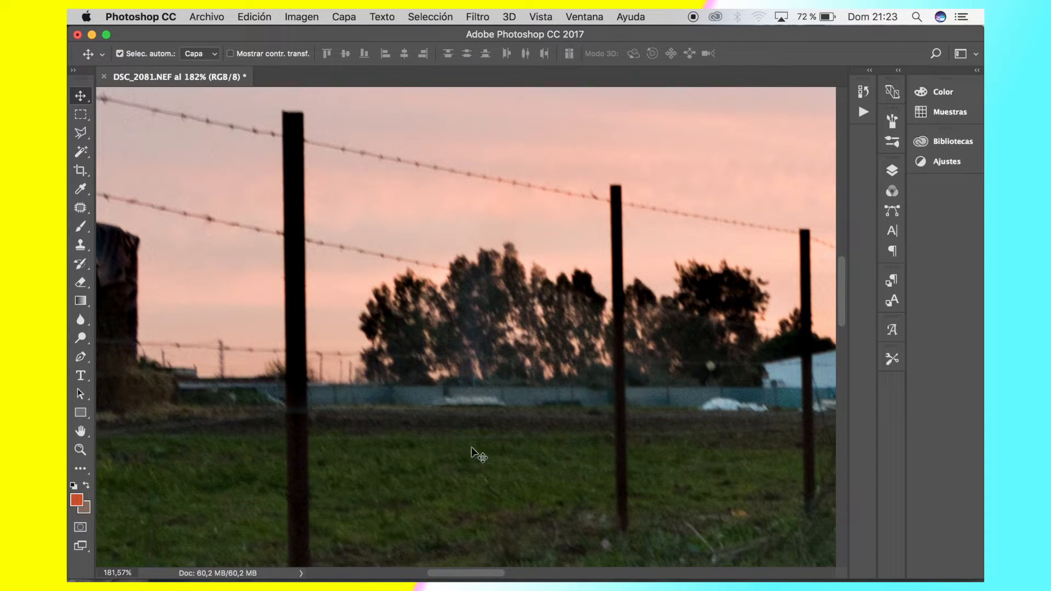
{"action": "scroll", "coordinate": [471, 448], "scroll_direction": "down", "scroll_amount": 1}
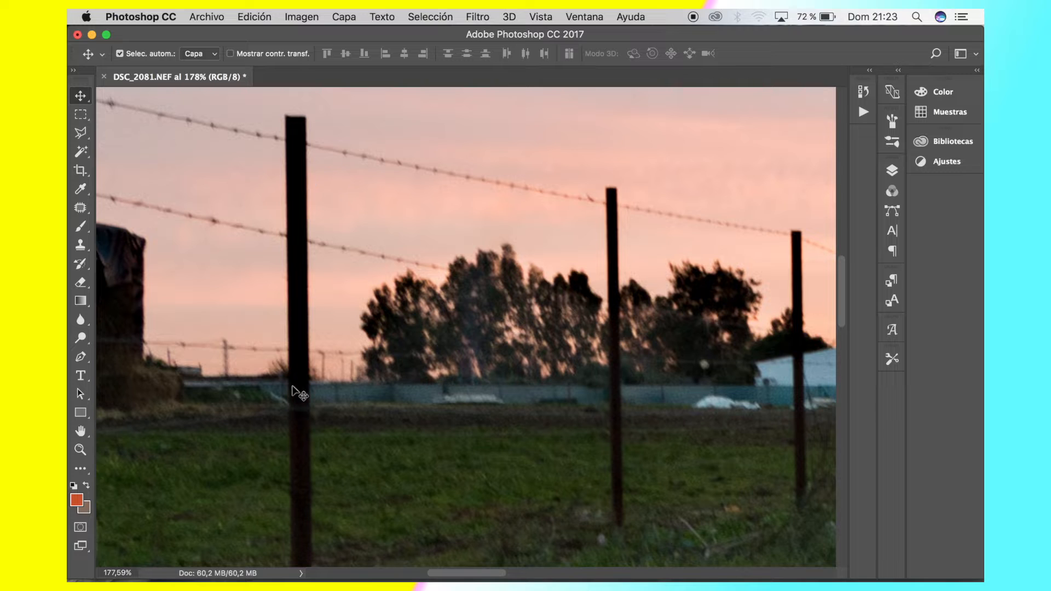
{"action": "scroll", "coordinate": [421, 385], "scroll_direction": "down", "scroll_amount": 2}
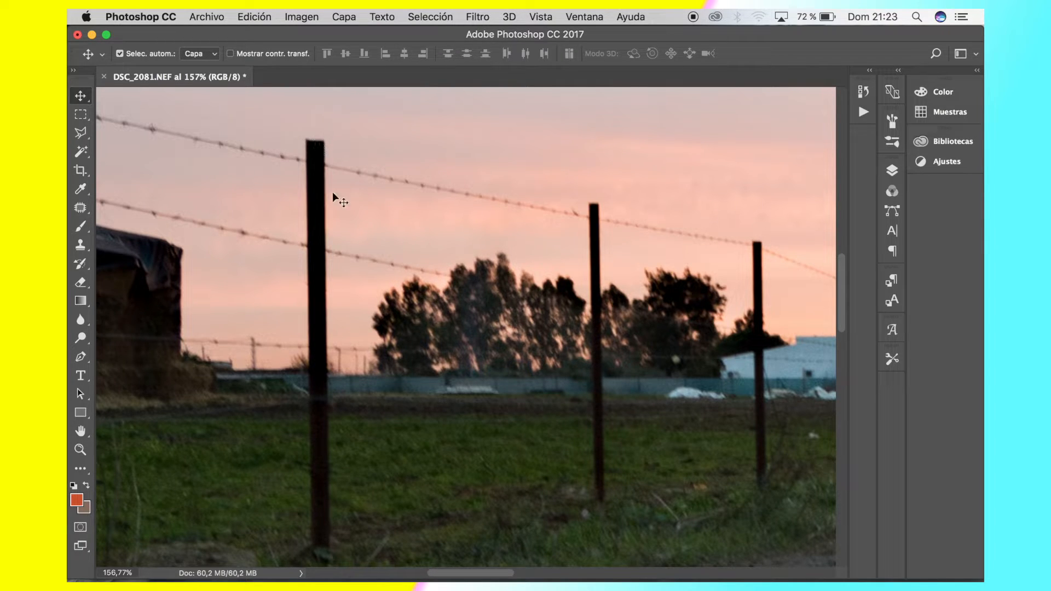
Outline the whole fence post between the haystack and the trees with the Polygonal Lasso, from its top down to the grass
{"action": "scroll", "coordinate": [322, 265], "scroll_direction": "up", "scroll_amount": 5}
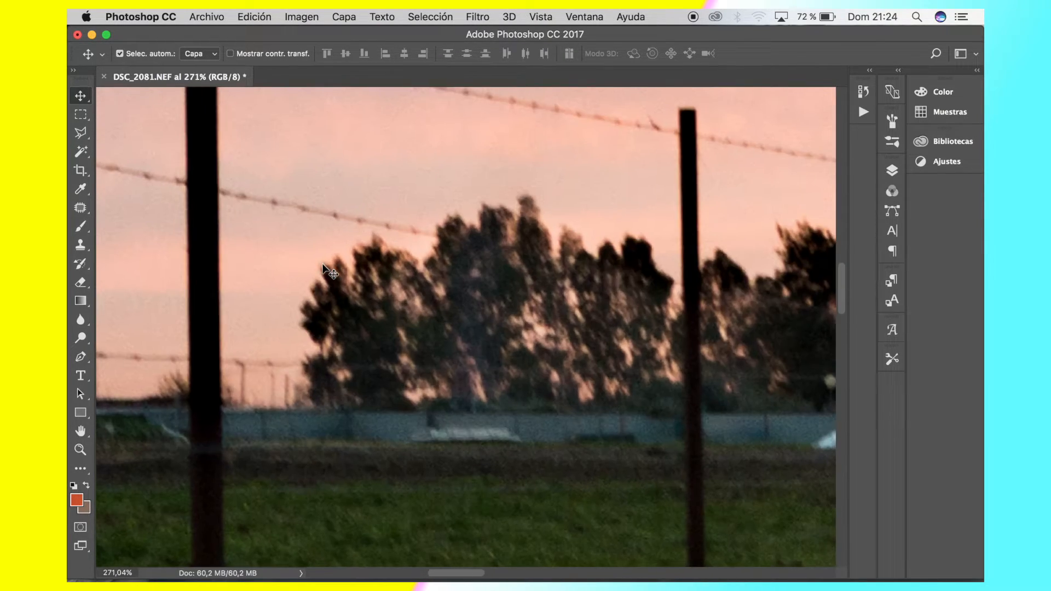
{"action": "scroll", "coordinate": [300, 265], "scroll_direction": "up", "scroll_amount": 1}
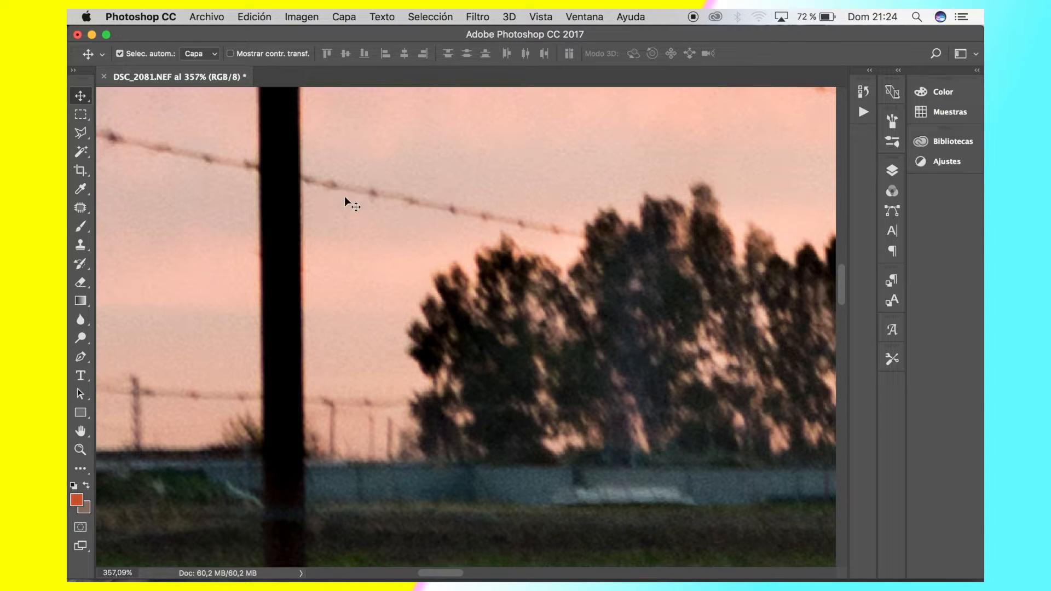
{"action": "scroll", "coordinate": [327, 363], "scroll_direction": "down", "scroll_amount": 5}
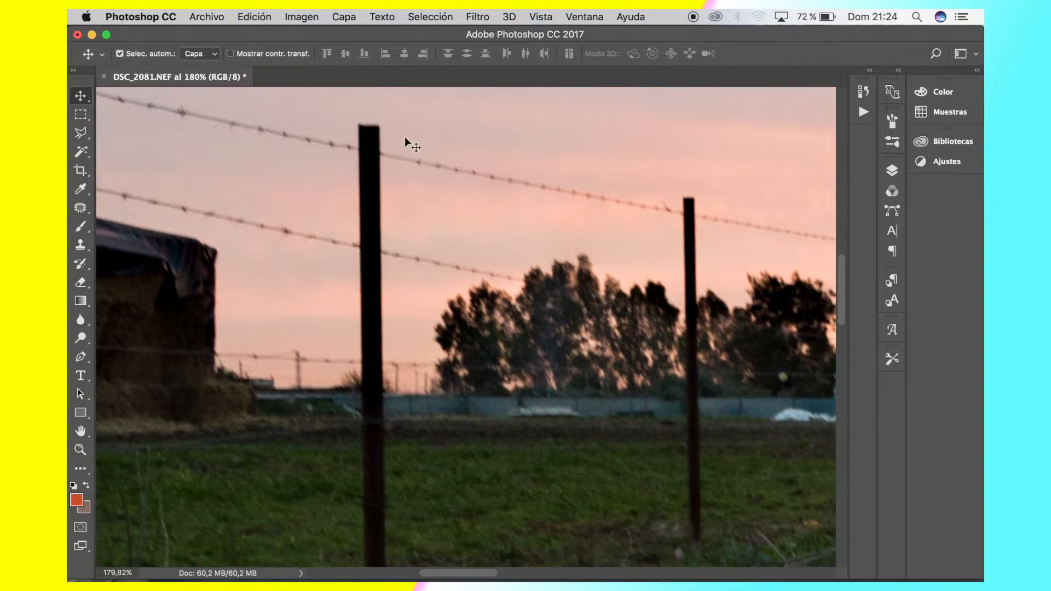
{"action": "scroll", "coordinate": [425, 370], "scroll_direction": "down", "scroll_amount": 3}
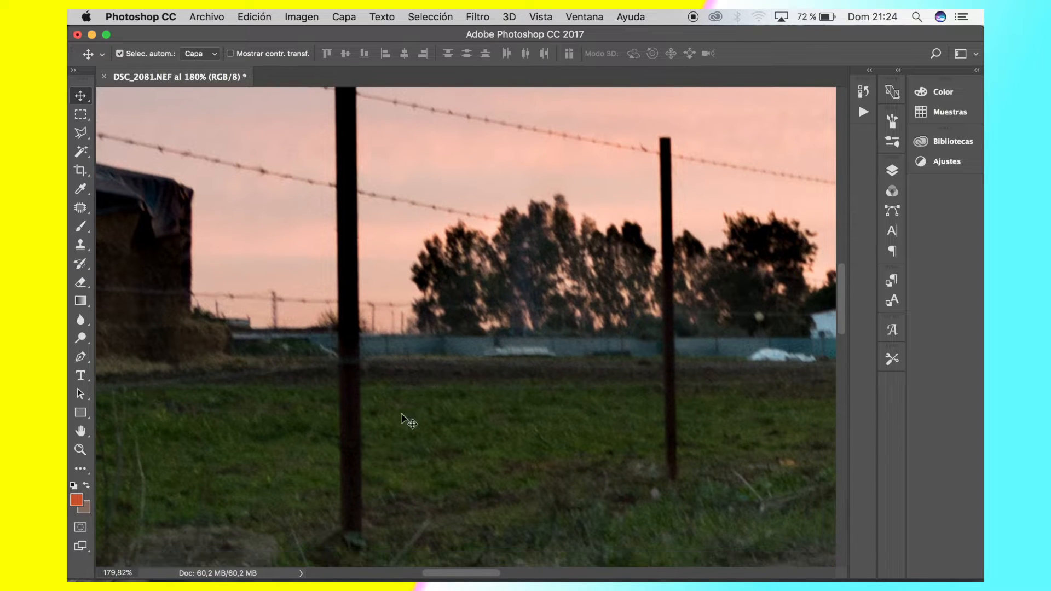
{"action": "left_click", "coordinate": [86, 130]}
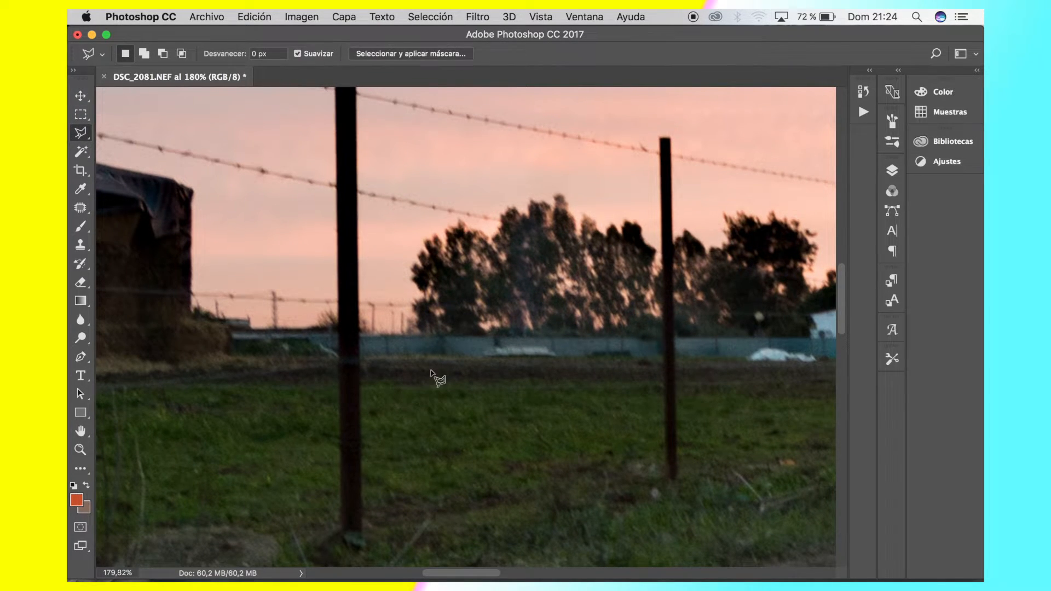
{"action": "scroll", "coordinate": [431, 370], "scroll_direction": "down", "scroll_amount": 1}
{"action": "scroll", "coordinate": [378, 382], "scroll_direction": "up", "scroll_amount": 2}
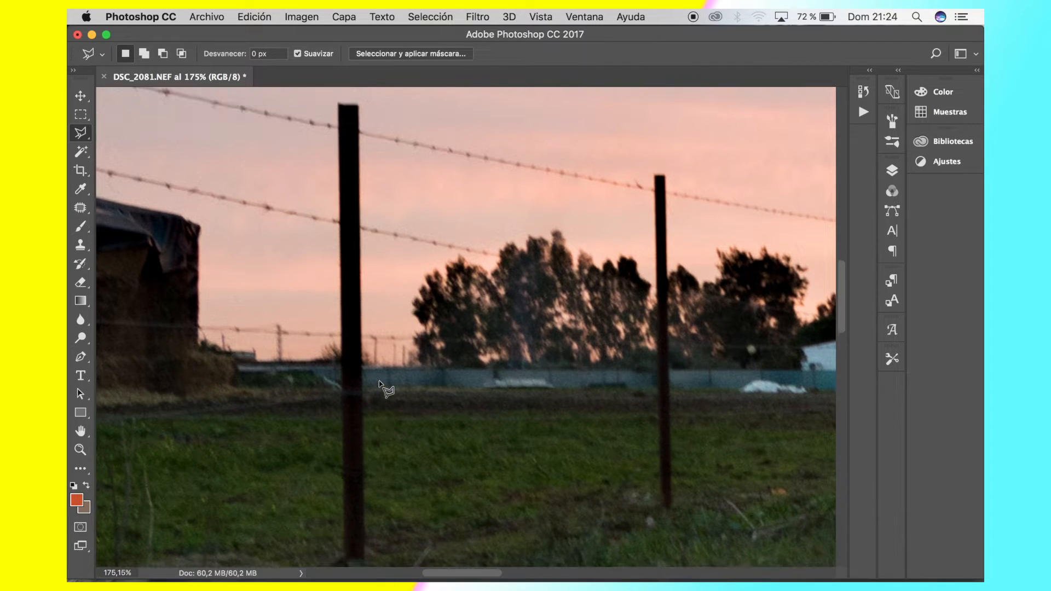
{"action": "left_click", "coordinate": [336, 101]}
{"action": "left_click", "coordinate": [359, 103]}
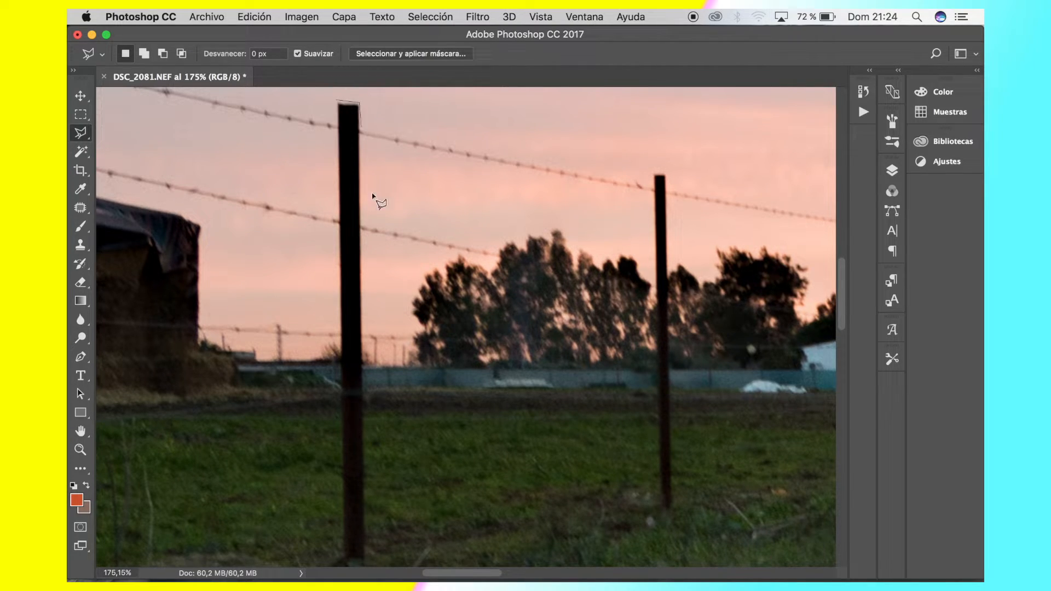
{"action": "left_click", "coordinate": [366, 559]}
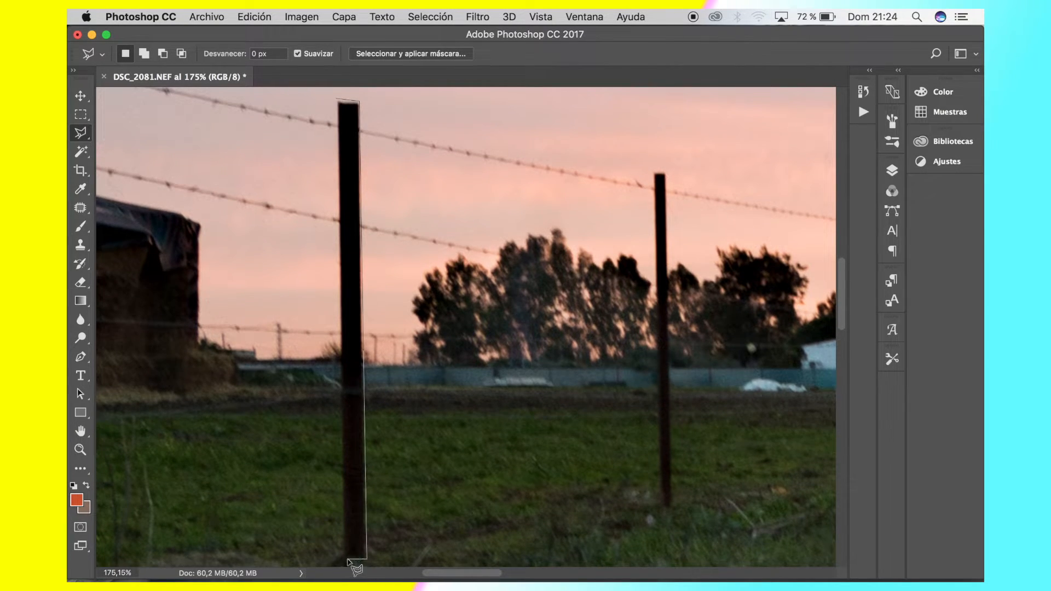
{"action": "left_click", "coordinate": [344, 560]}
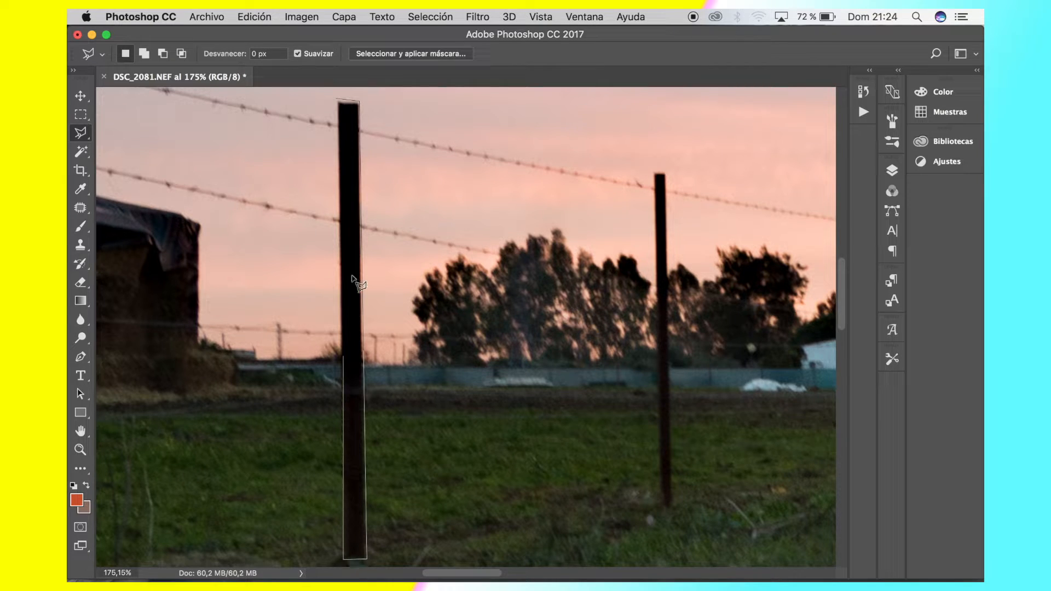
{"action": "left_click", "coordinate": [337, 115]}
Fill the selected fence post with Content-Aware, keeping color adaptation on, Normal blending and 100% opacity
{"action": "left_click", "coordinate": [256, 16]}
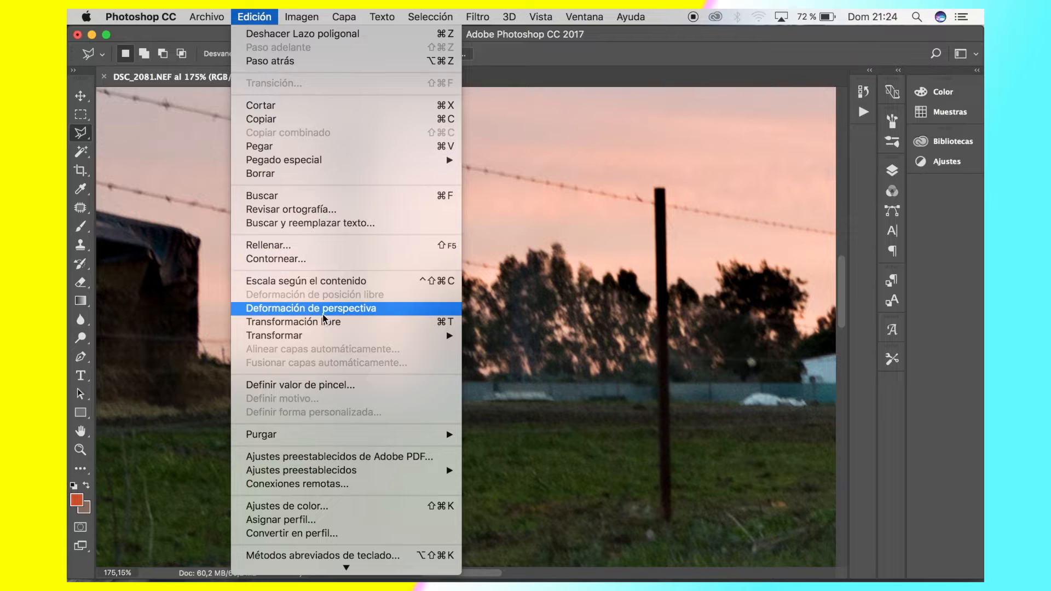
{"action": "left_click", "coordinate": [312, 245]}
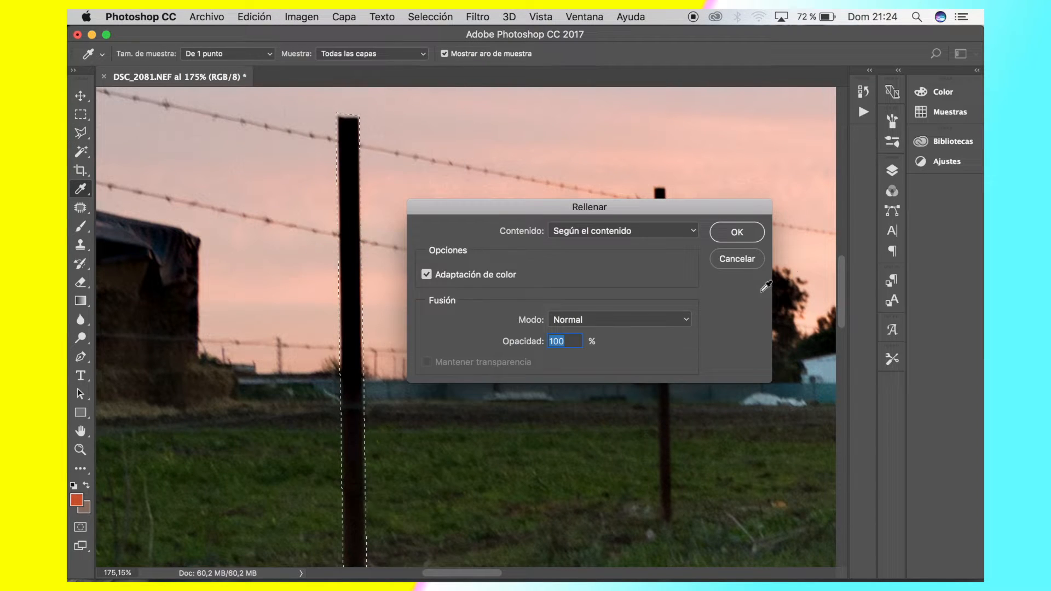
{"action": "left_click", "coordinate": [749, 237]}
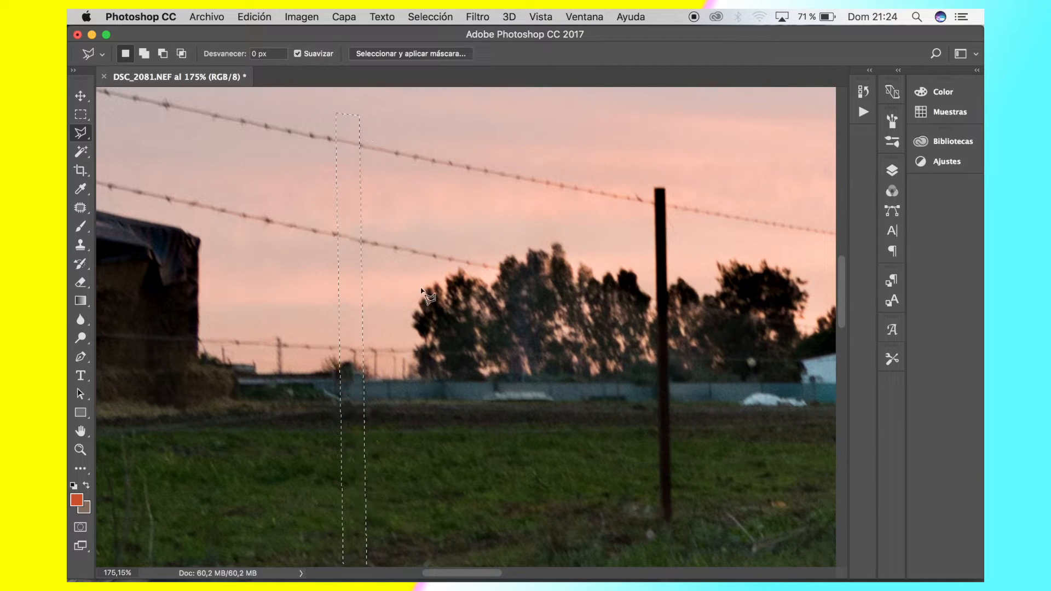
Inspect the filled area of the removed post up close and in context, from the sky and wires down to the grass
{"action": "scroll", "coordinate": [426, 295], "scroll_direction": "up", "scroll_amount": 3}
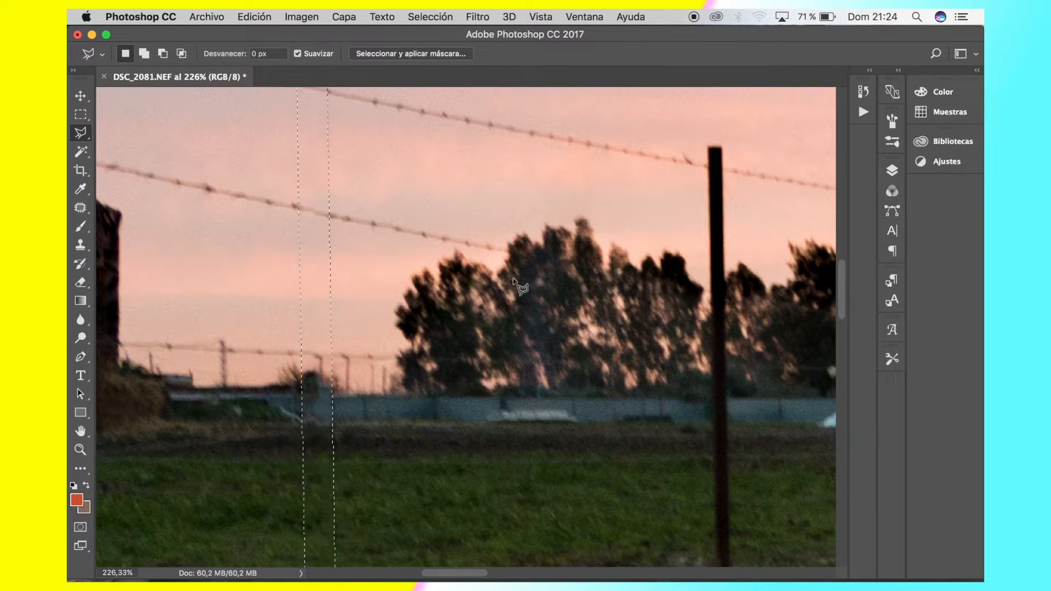
{"action": "scroll", "coordinate": [515, 282], "scroll_direction": "down", "scroll_amount": 4}
{"action": "scroll", "coordinate": [515, 282], "scroll_direction": "down", "scroll_amount": 4}
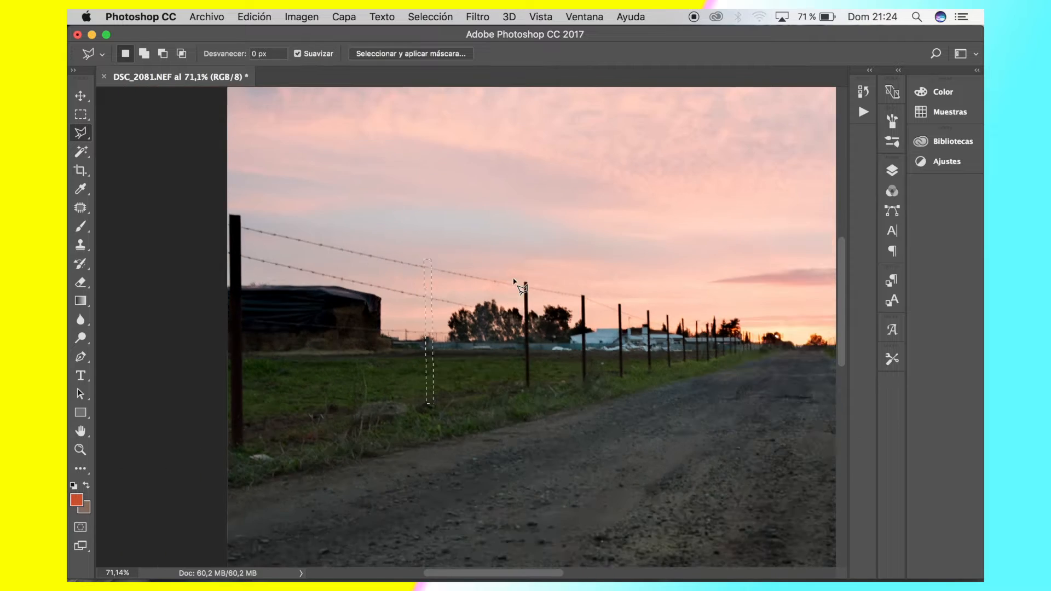
{"action": "scroll", "coordinate": [513, 280], "scroll_direction": "up", "scroll_amount": 5}
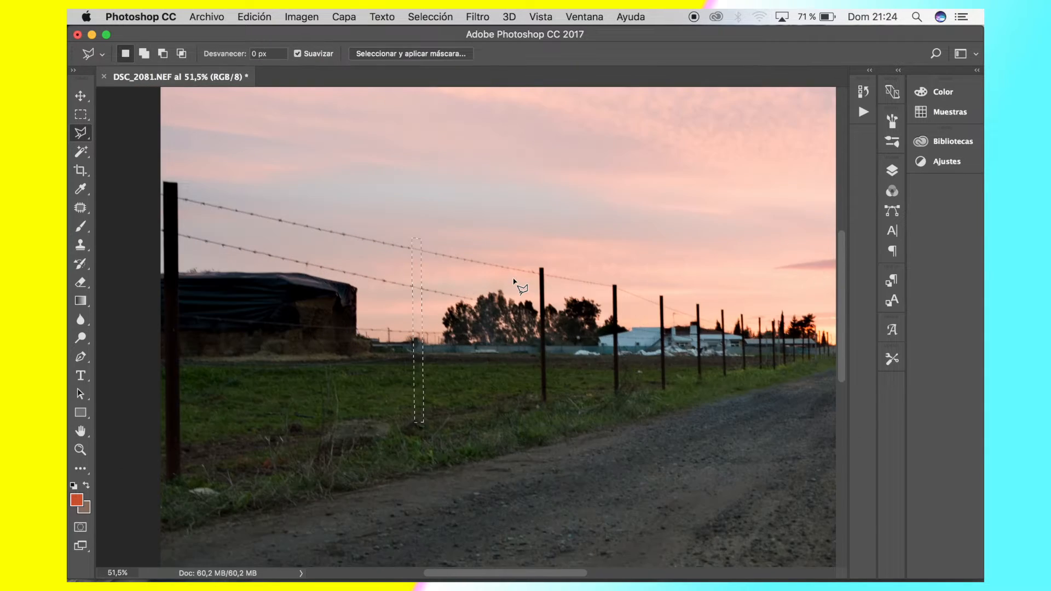
{"action": "scroll", "coordinate": [391, 217], "scroll_direction": "up", "scroll_amount": 3}
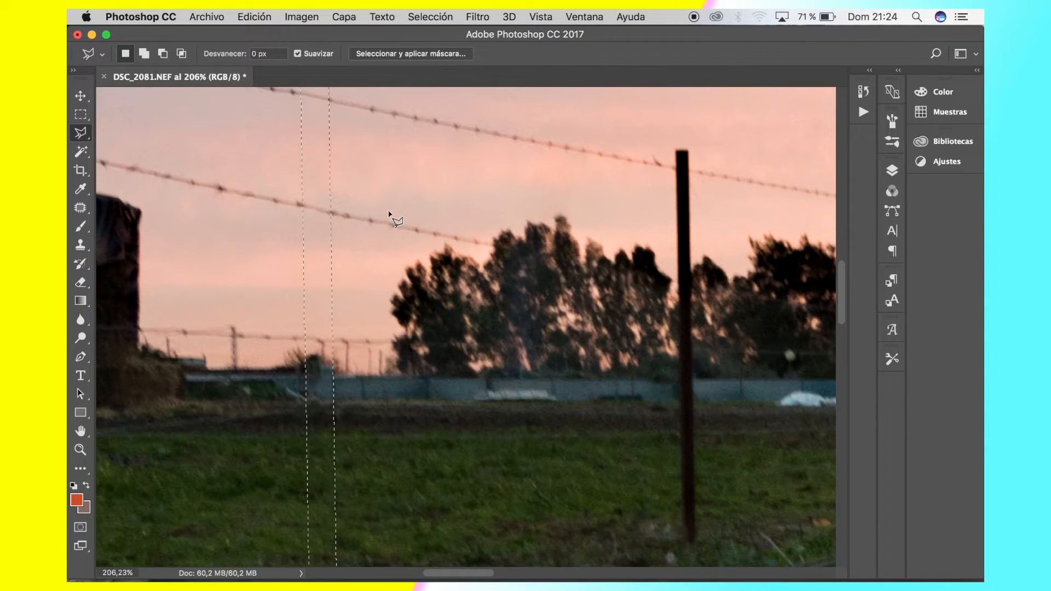
{"action": "scroll", "coordinate": [378, 334], "scroll_direction": "up", "scroll_amount": 2}
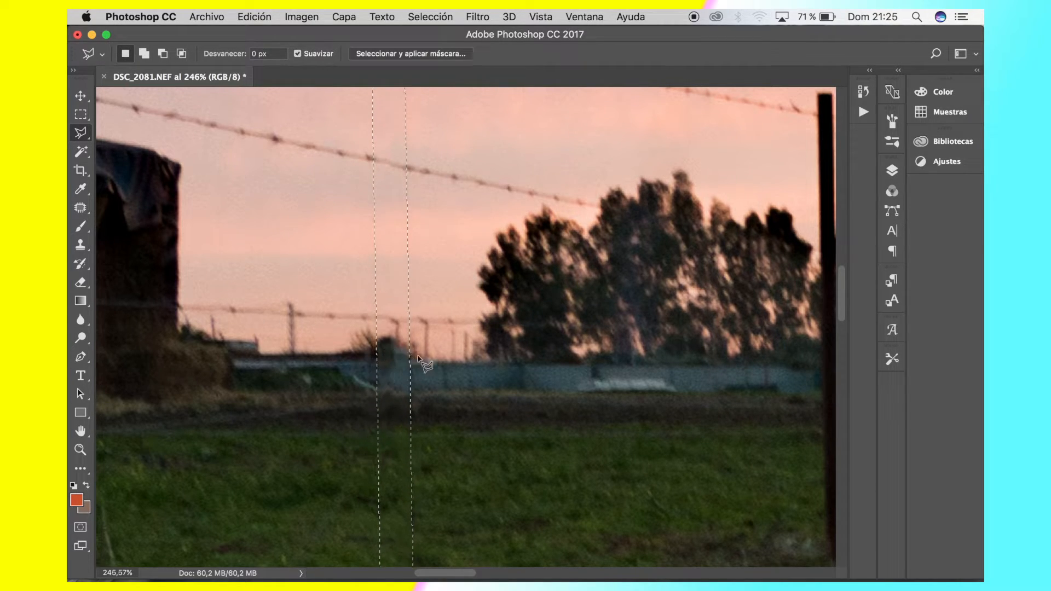
{"action": "scroll", "coordinate": [475, 375], "scroll_direction": "down", "scroll_amount": 5}
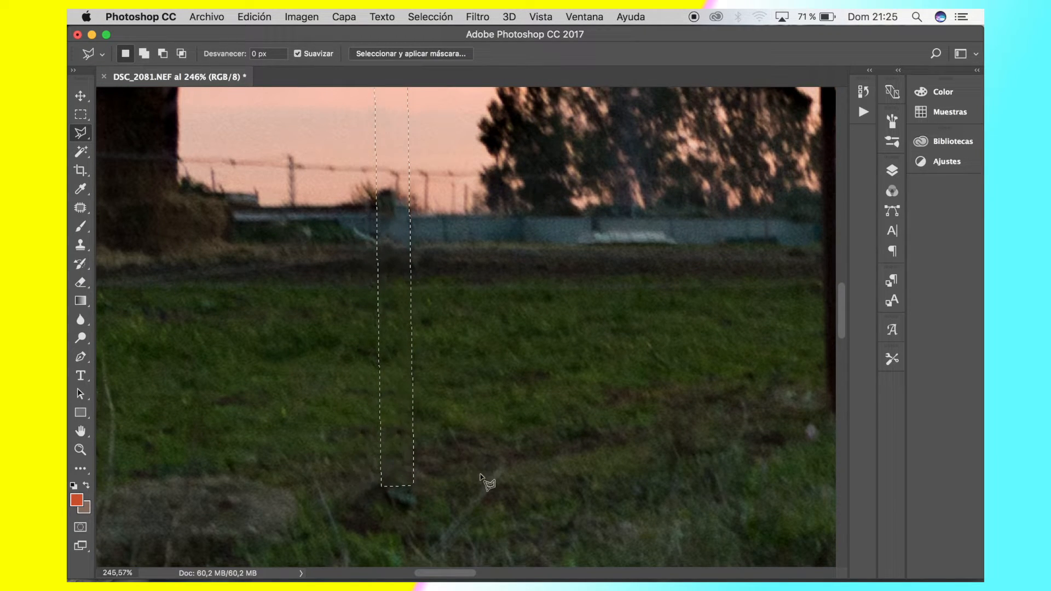
Clear the selection around the removed fence post
{"action": "left_click", "coordinate": [484, 281]}
{"action": "scroll", "coordinate": [574, 334], "scroll_direction": "down", "scroll_amount": 5}
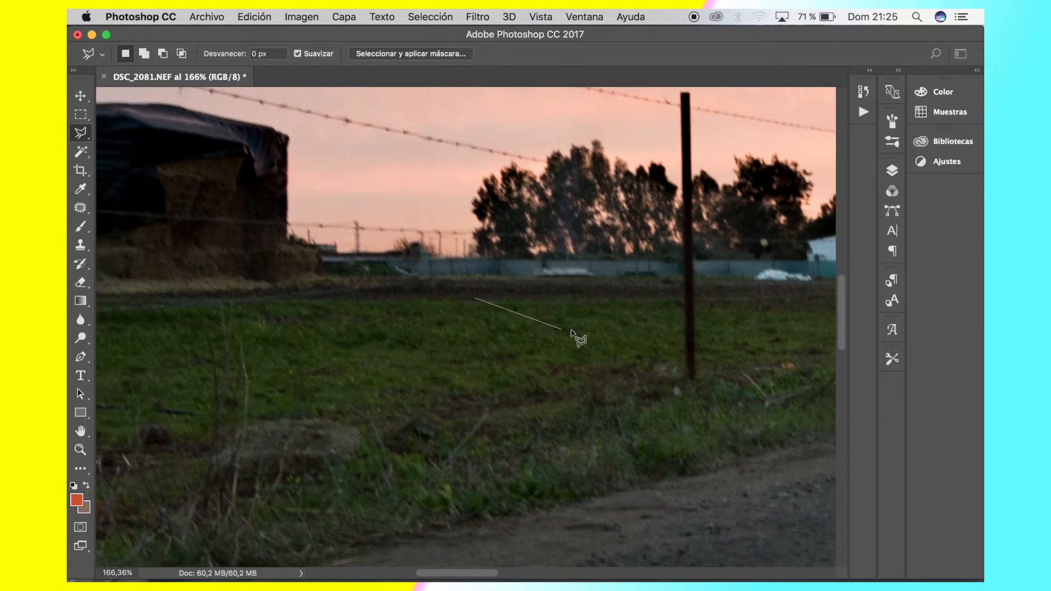
{"action": "scroll", "coordinate": [575, 337], "scroll_direction": "down", "scroll_amount": 6}
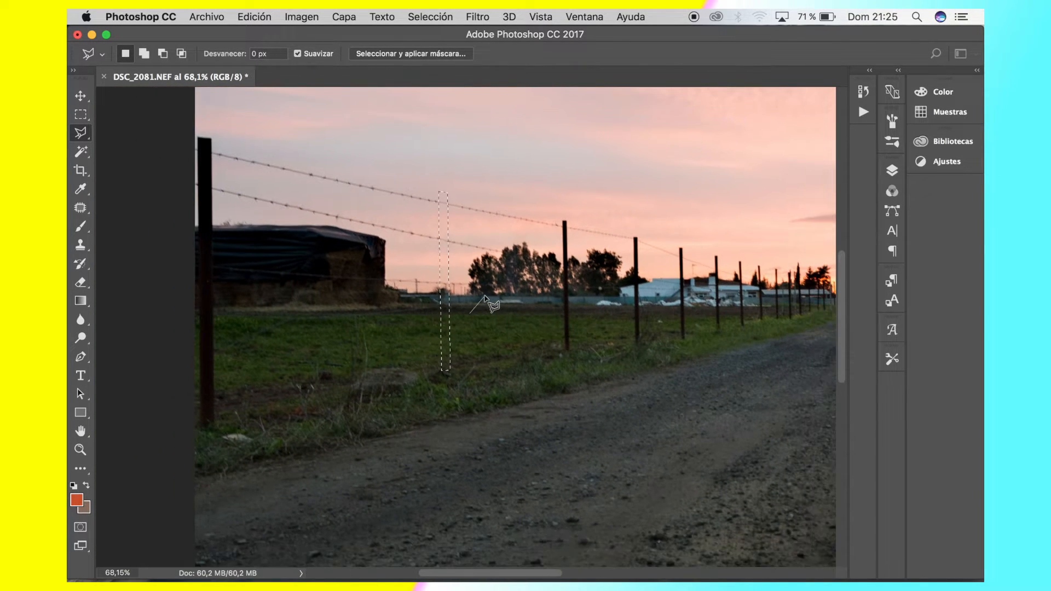
{"action": "scroll", "coordinate": [484, 296], "scroll_direction": "down", "scroll_amount": 2}
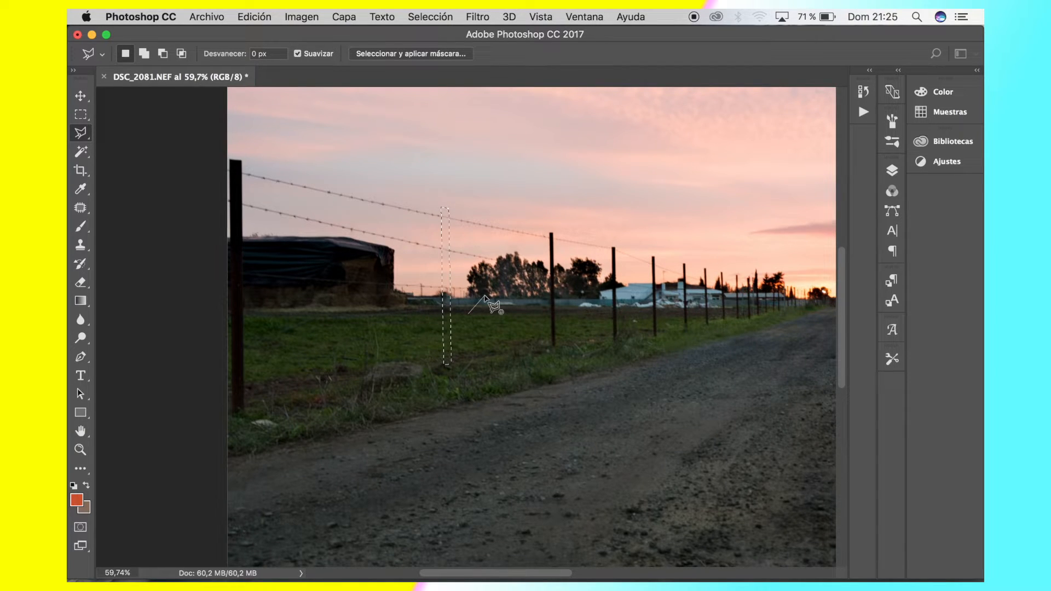
{"action": "left_click", "coordinate": [485, 296]}
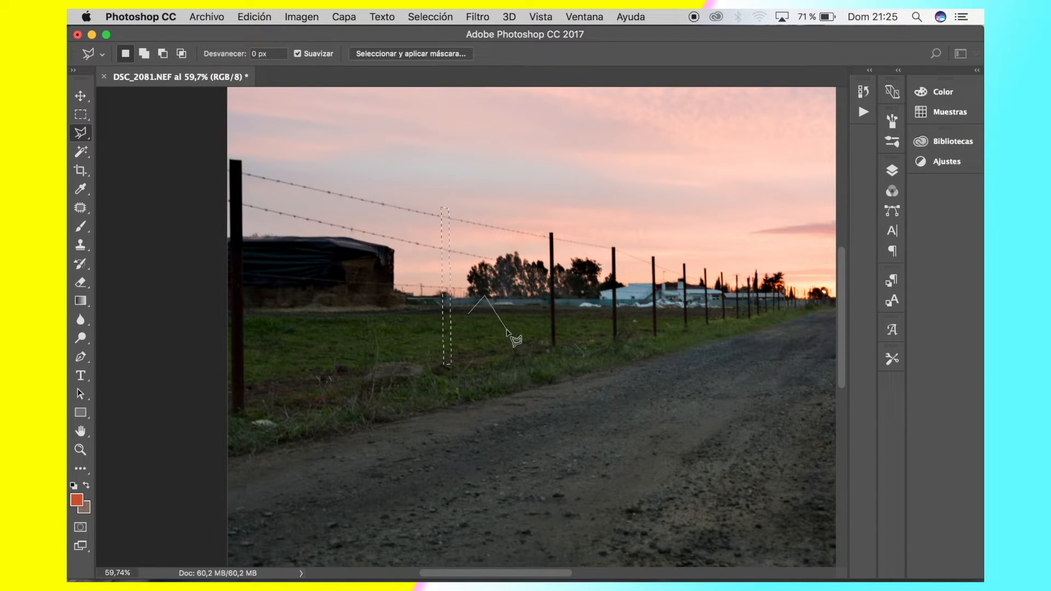
{"action": "left_click", "coordinate": [471, 316]}
{"action": "key", "text": "super+d"}
Outline the lowest barbed wire as a thin Polygonal Lasso strip from the nearest post, across the haystack, to the next remaining post
{"action": "scroll", "coordinate": [298, 241], "scroll_direction": "up", "scroll_amount": 5}
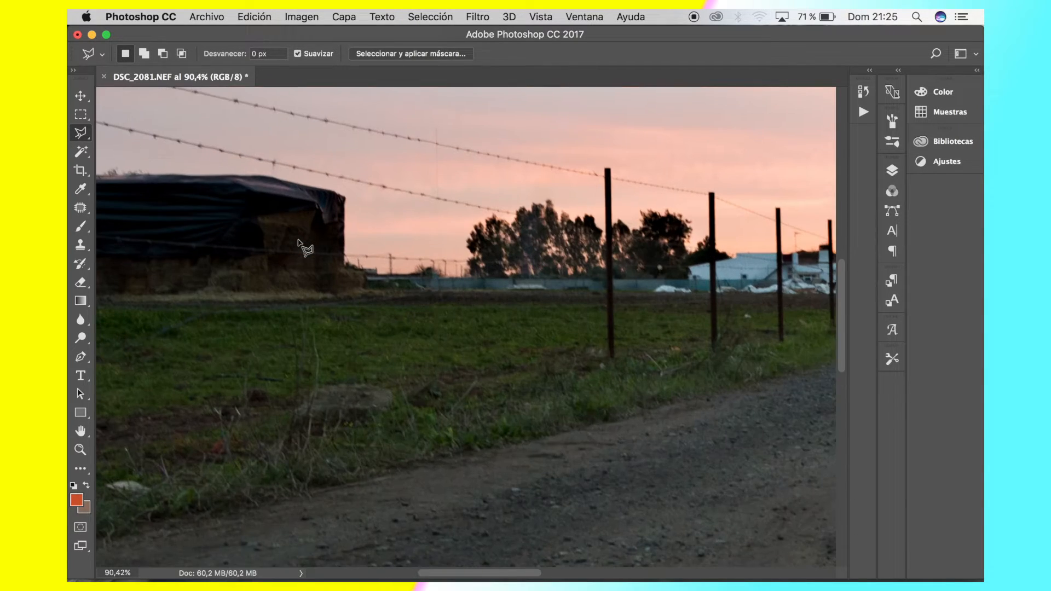
{"action": "scroll", "coordinate": [535, 312], "scroll_direction": "right", "scroll_amount": 3}
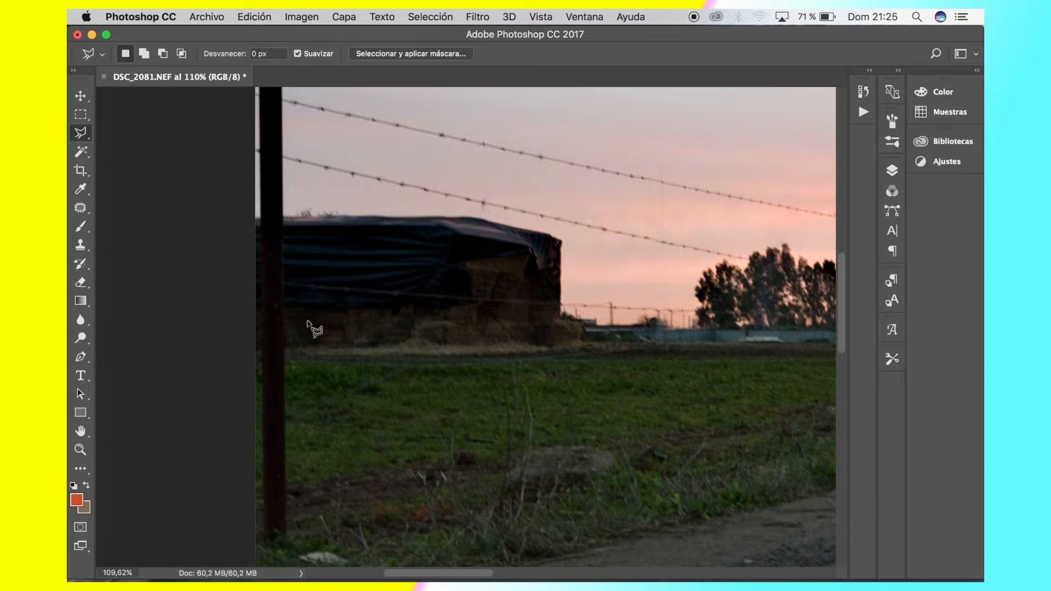
{"action": "left_click", "coordinate": [285, 286]}
{"action": "scroll", "coordinate": [642, 355], "scroll_direction": "down", "scroll_amount": 1}
{"action": "scroll", "coordinate": [642, 354], "scroll_direction": "down", "scroll_amount": 4}
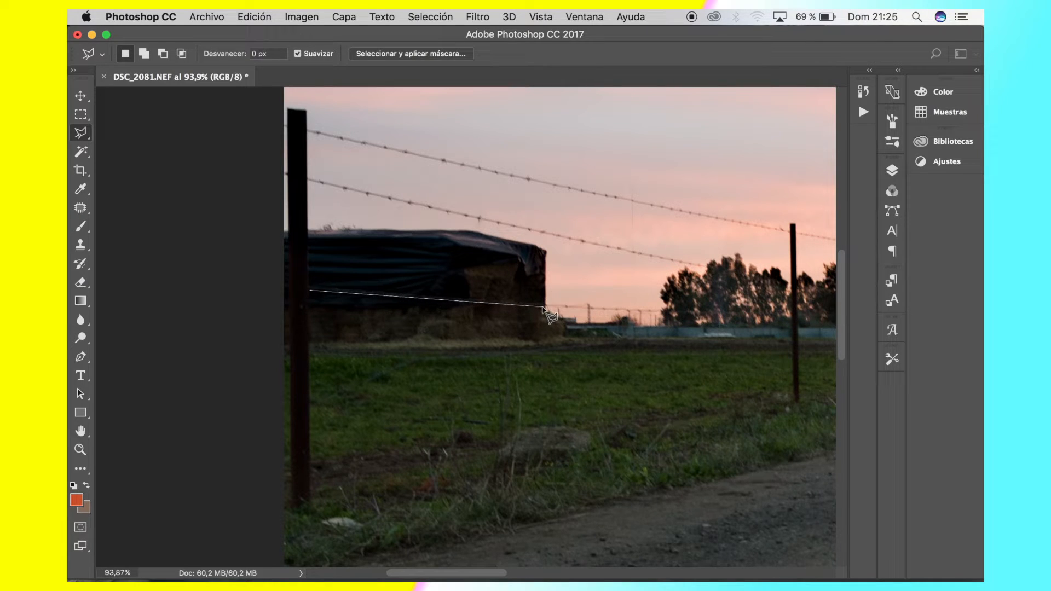
{"action": "left_click", "coordinate": [790, 321]}
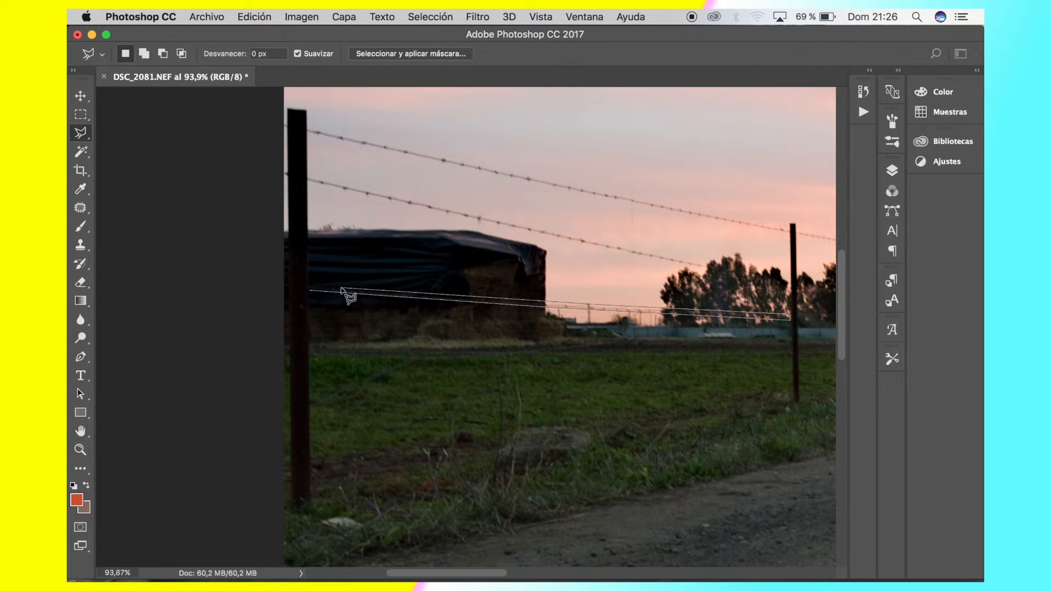
{"action": "left_click", "coordinate": [310, 289]}
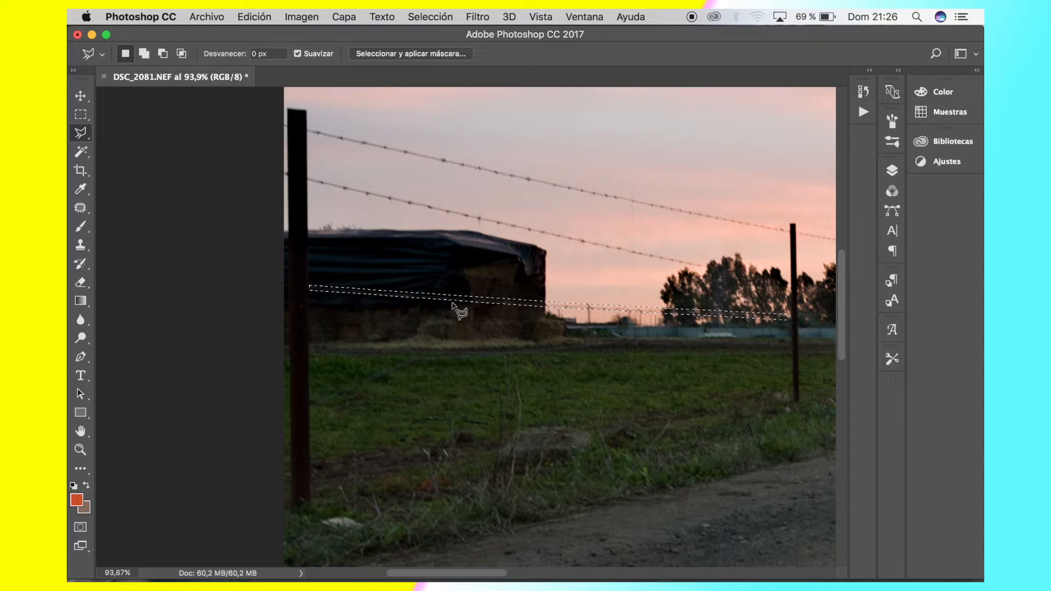
Remove the selected lowest barbed wire with a Content-Aware fill
{"action": "left_click", "coordinate": [263, 13]}
{"action": "left_click", "coordinate": [291, 120]}
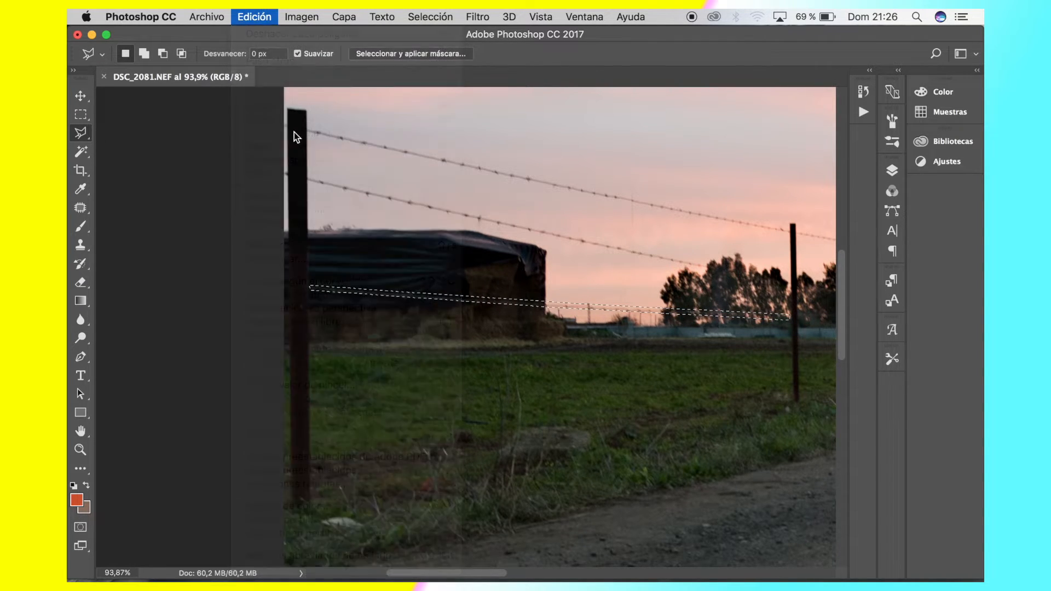
{"action": "left_click", "coordinate": [249, 17]}
{"action": "left_click", "coordinate": [249, 16]}
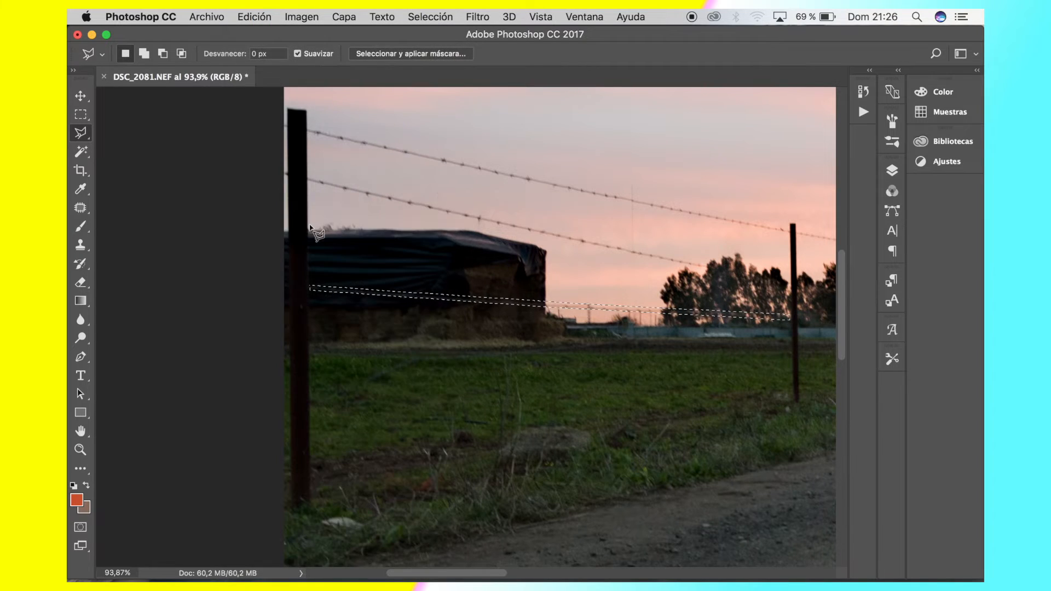
{"action": "left_click", "coordinate": [249, 17]}
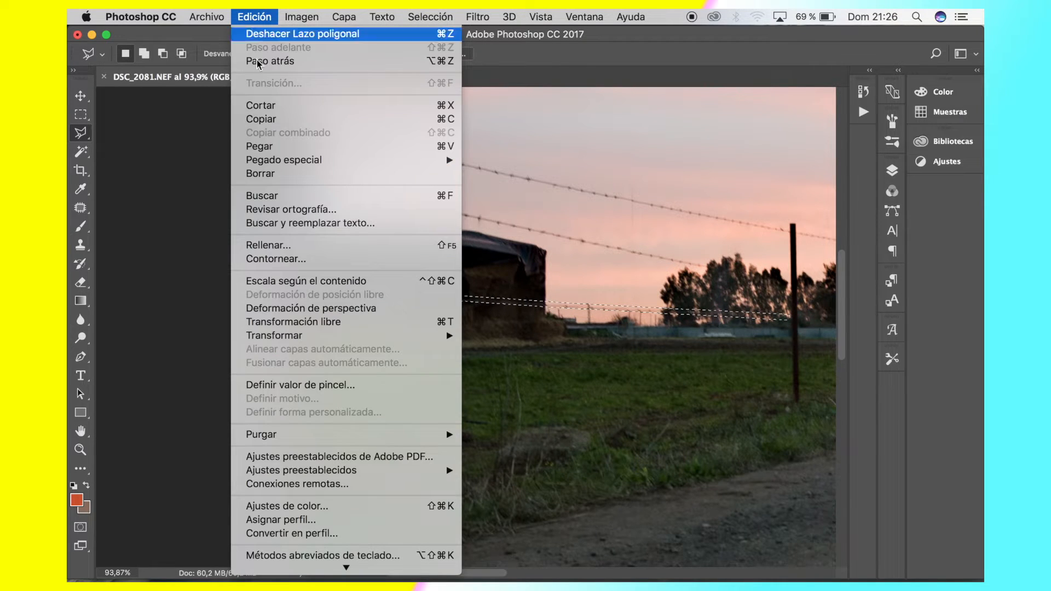
{"action": "left_click", "coordinate": [289, 245]}
{"action": "key", "text": "Return"}
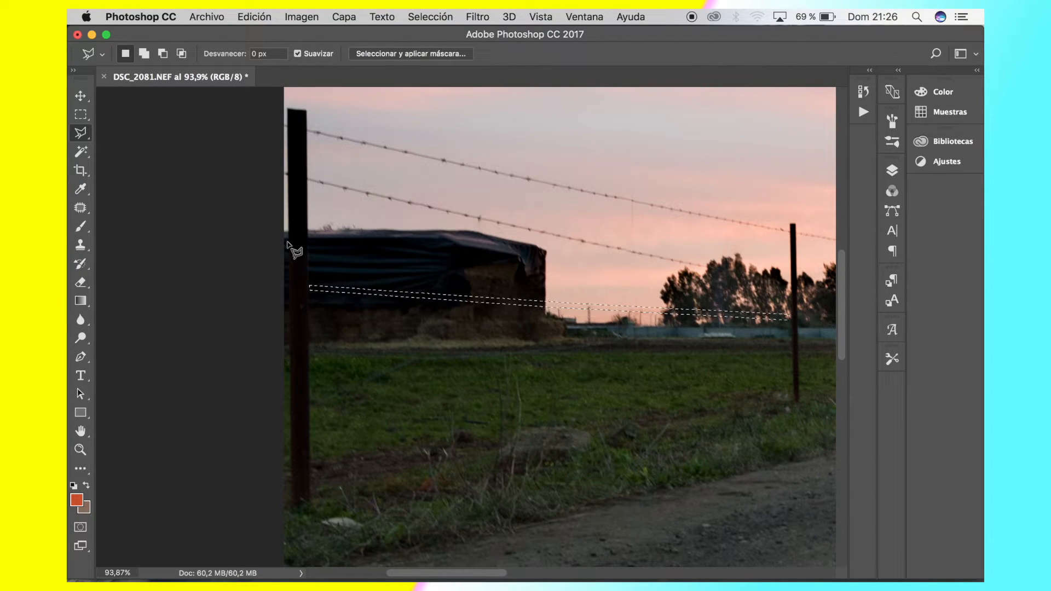
Clear the selection around the removed lowest wire
{"action": "left_click", "coordinate": [510, 323]}
{"action": "scroll", "coordinate": [505, 332], "scroll_direction": "up", "scroll_amount": 5}
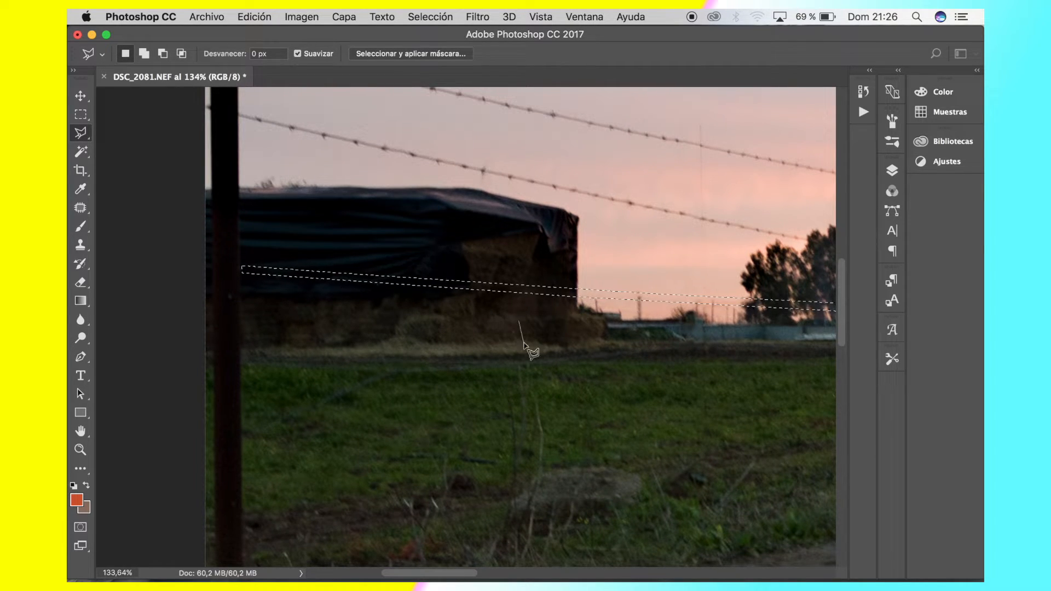
{"action": "left_click", "coordinate": [523, 344]}
{"action": "left_click", "coordinate": [520, 323]}
{"action": "scroll", "coordinate": [336, 235], "scroll_direction": "down", "scroll_amount": 10}
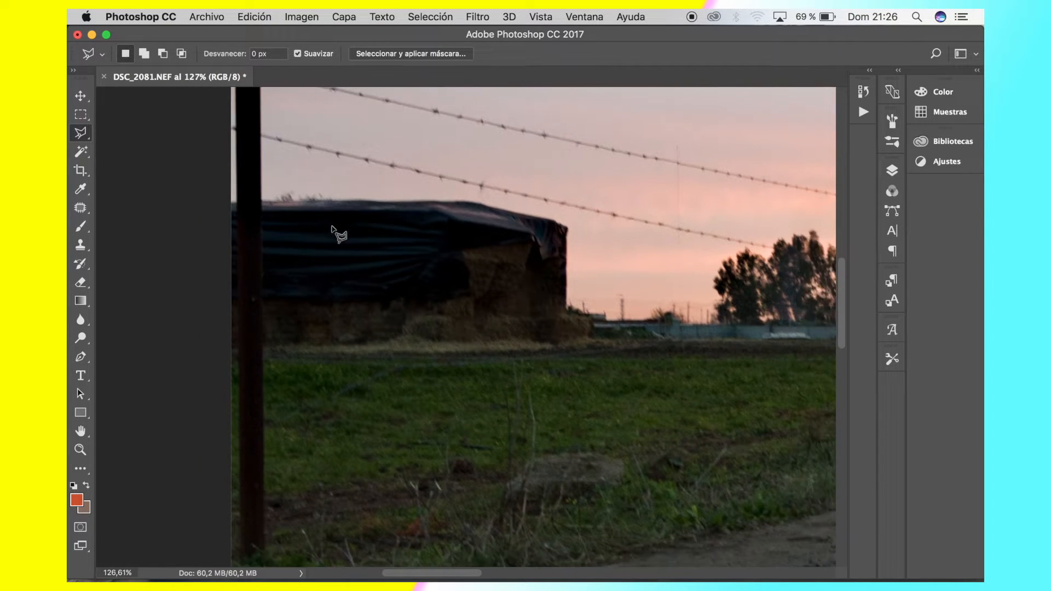
Review the whole photo and examine the haystack and nearest post closely where the lowest wire was removed
{"action": "scroll", "coordinate": [337, 234], "scroll_direction": "down", "scroll_amount": 2}
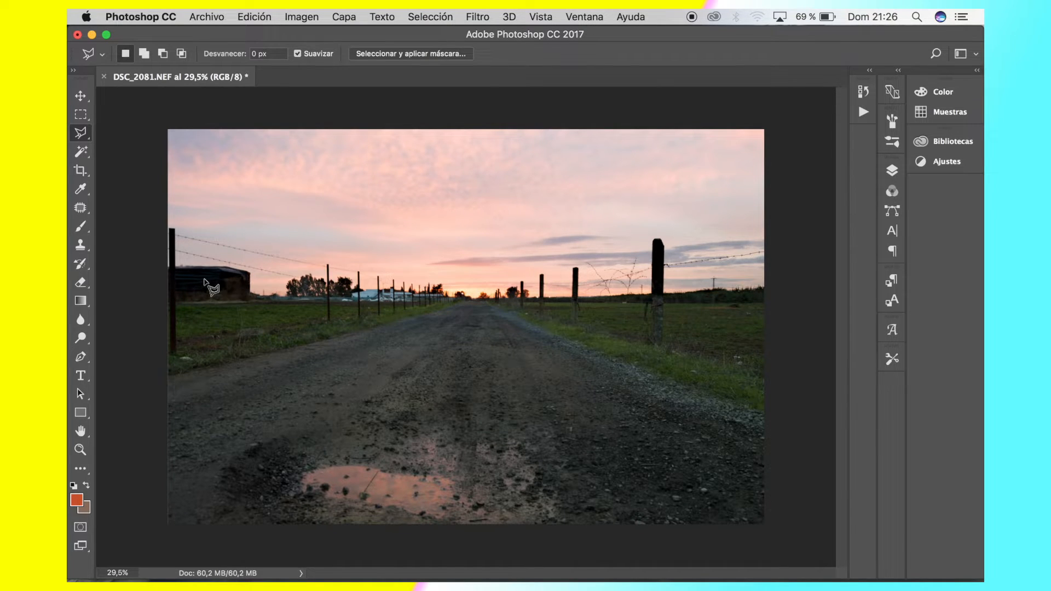
{"action": "scroll", "coordinate": [209, 287], "scroll_direction": "up", "scroll_amount": 7}
{"action": "scroll", "coordinate": [209, 287], "scroll_direction": "left", "scroll_amount": 5}
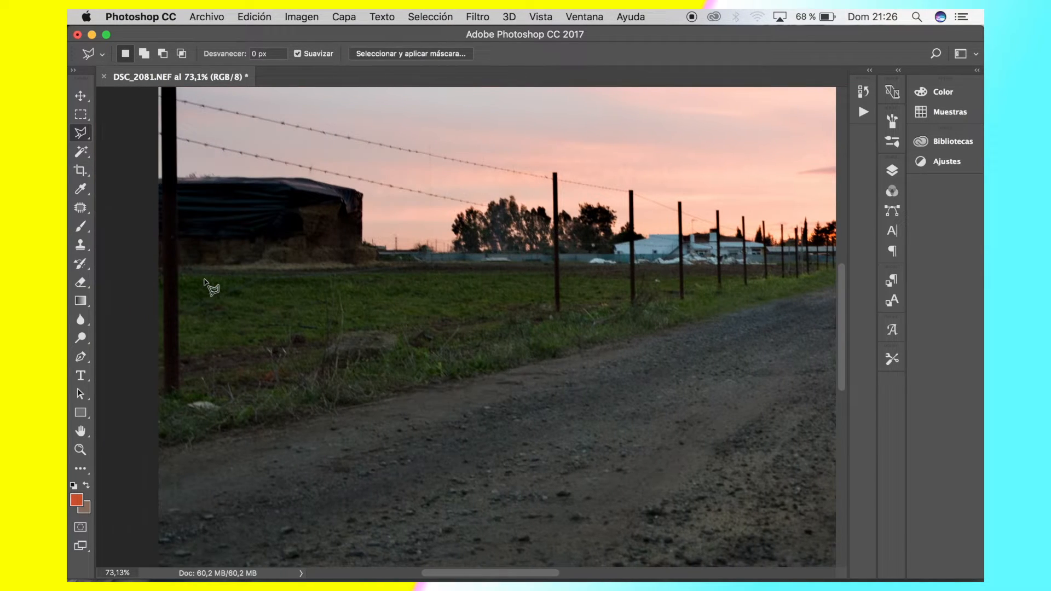
{"action": "scroll", "coordinate": [209, 287], "scroll_direction": "up", "scroll_amount": 5}
{"action": "scroll", "coordinate": [210, 287], "scroll_direction": "left", "scroll_amount": 2}
{"action": "scroll", "coordinate": [210, 286], "scroll_direction": "up", "scroll_amount": 3}
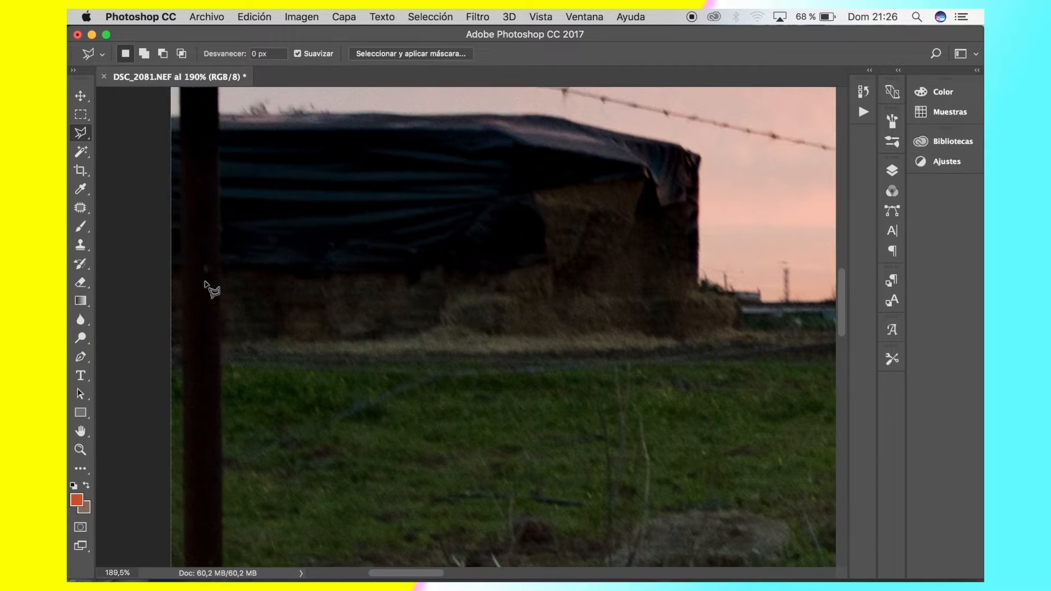
Examine the haystack, the remaining barbed wires, the sky and the row of fence posts up close for areas still needing retouching
{"action": "scroll", "coordinate": [210, 287], "scroll_direction": "up", "scroll_amount": 4}
{"action": "scroll", "coordinate": [210, 287], "scroll_direction": "left", "scroll_amount": 1}
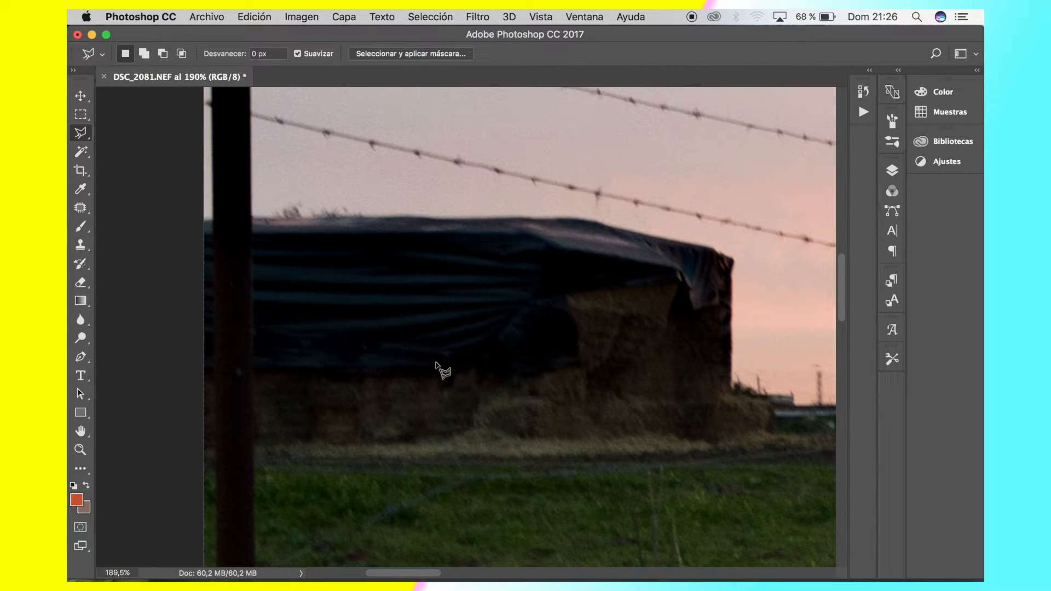
{"action": "scroll", "coordinate": [383, 246], "scroll_direction": "down", "scroll_amount": 3}
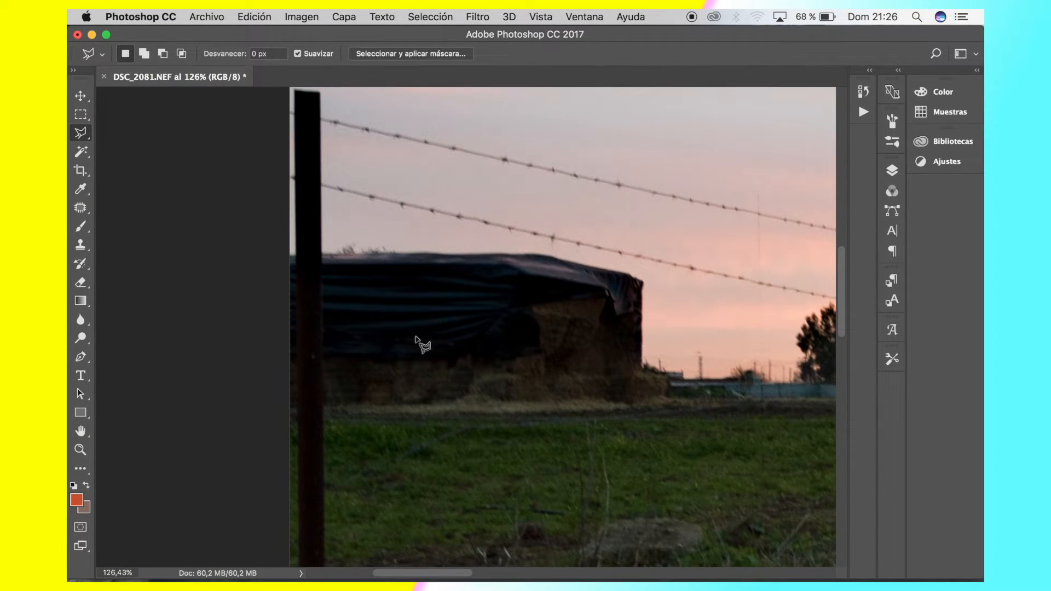
{"action": "scroll", "coordinate": [415, 336], "scroll_direction": "right", "scroll_amount": 4}
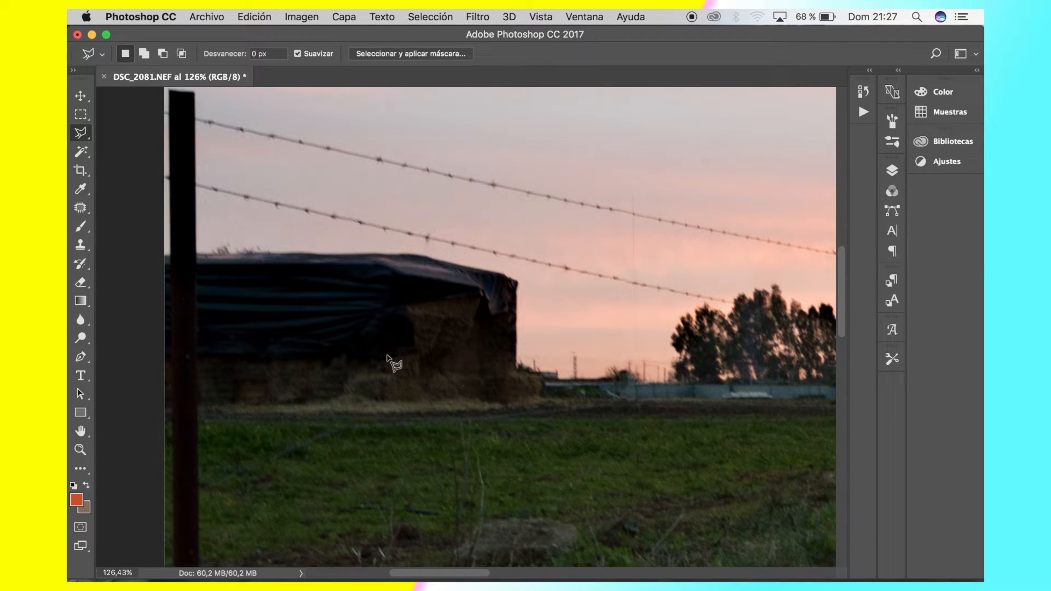
{"action": "scroll", "coordinate": [509, 367], "scroll_direction": "right", "scroll_amount": 5}
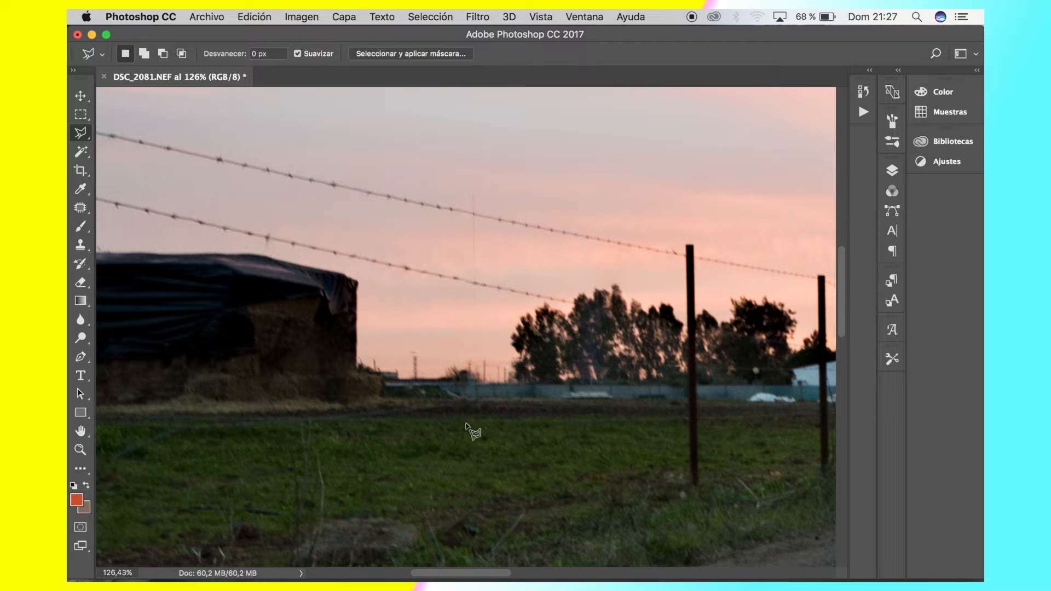
{"action": "scroll", "coordinate": [465, 423], "scroll_direction": "right", "scroll_amount": 2}
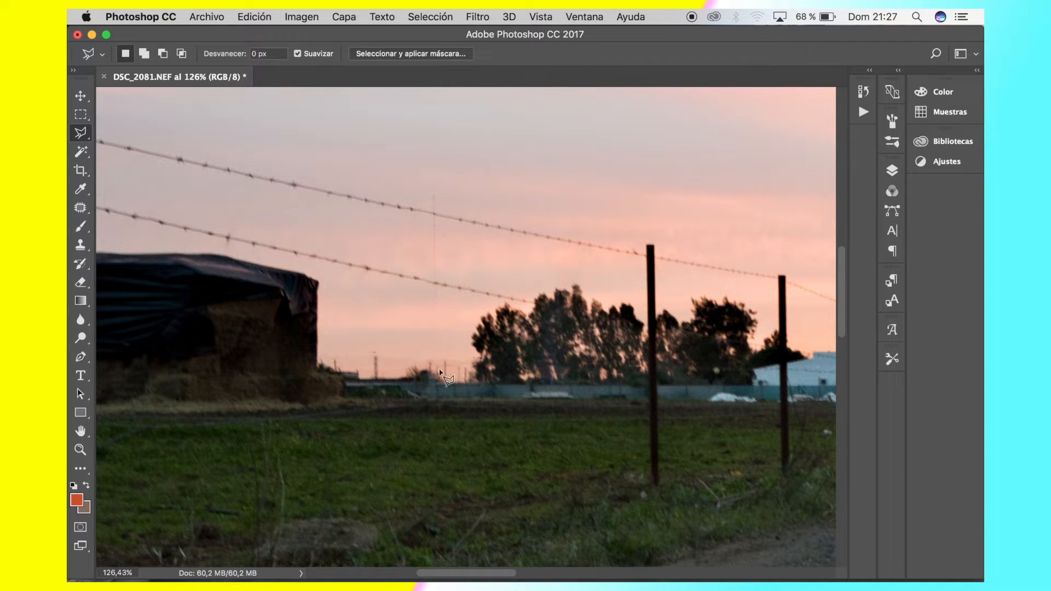
{"action": "scroll", "coordinate": [449, 355], "scroll_direction": "up", "scroll_amount": 5}
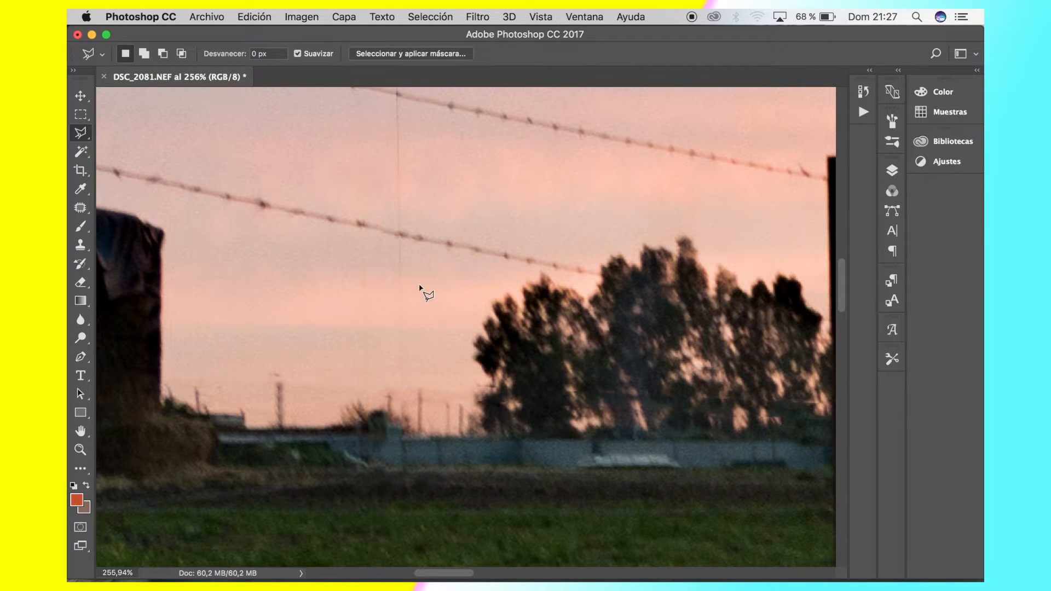
{"action": "scroll", "coordinate": [421, 287], "scroll_direction": "up", "scroll_amount": 3}
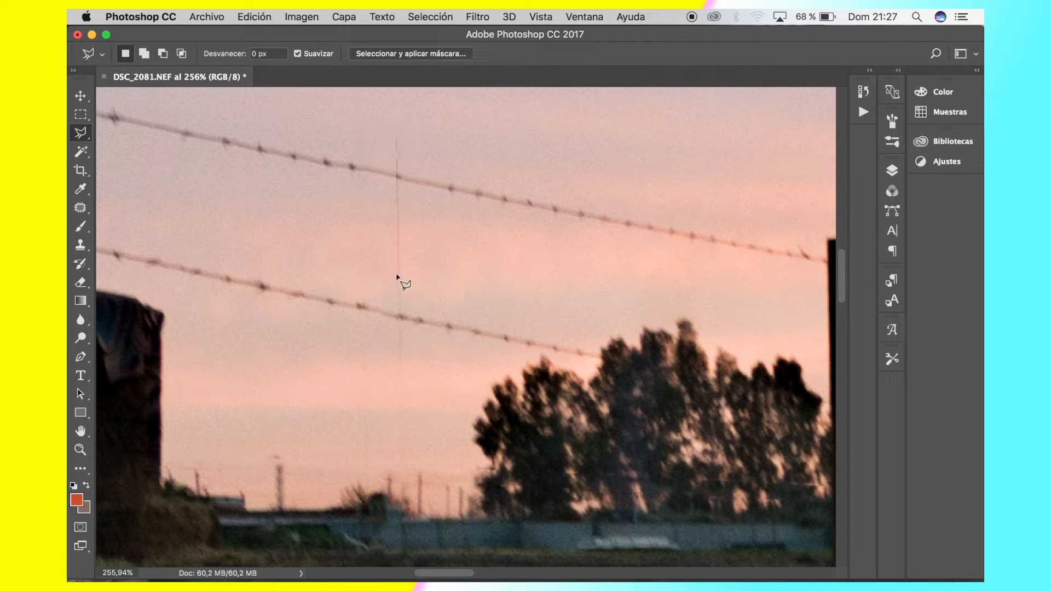
{"action": "scroll", "coordinate": [454, 326], "scroll_direction": "down", "scroll_amount": 5}
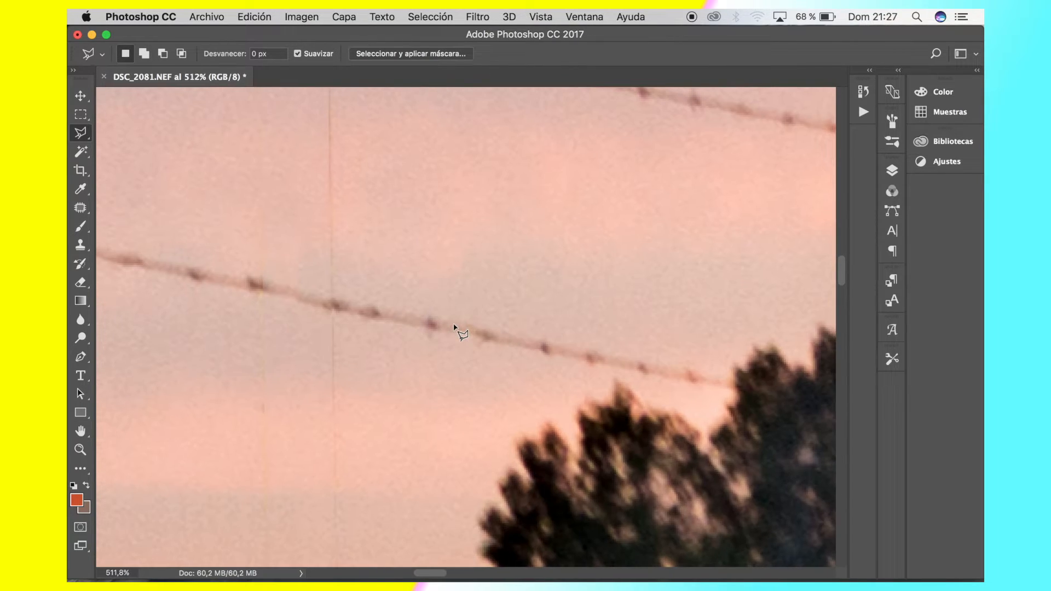
{"action": "scroll", "coordinate": [456, 329], "scroll_direction": "up", "scroll_amount": 3}
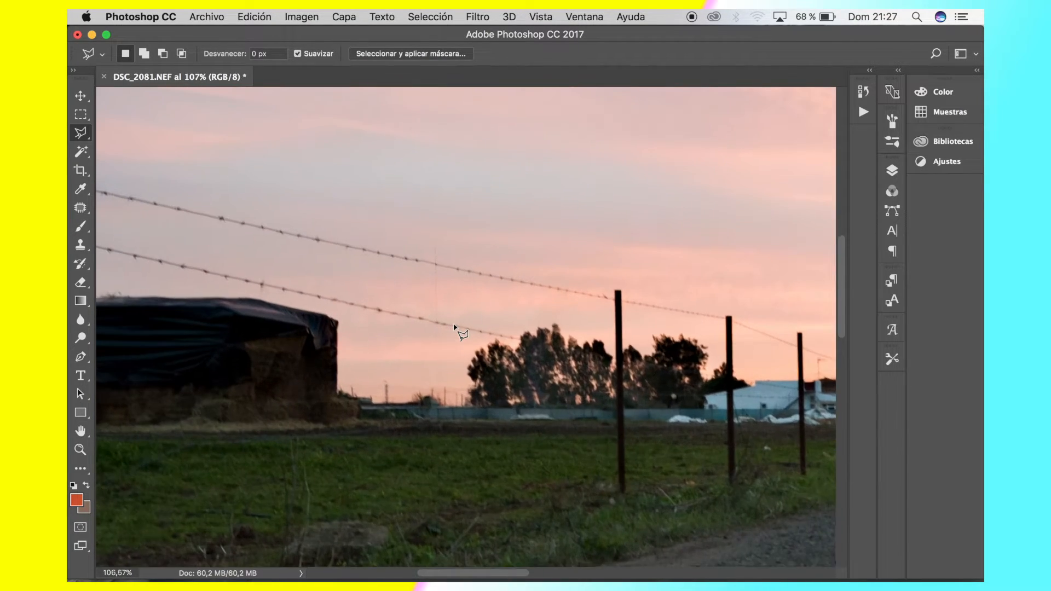
{"action": "scroll", "coordinate": [458, 331], "scroll_direction": "right", "scroll_amount": 10}
{"action": "scroll", "coordinate": [300, 349], "scroll_direction": "up", "scroll_amount": 3}
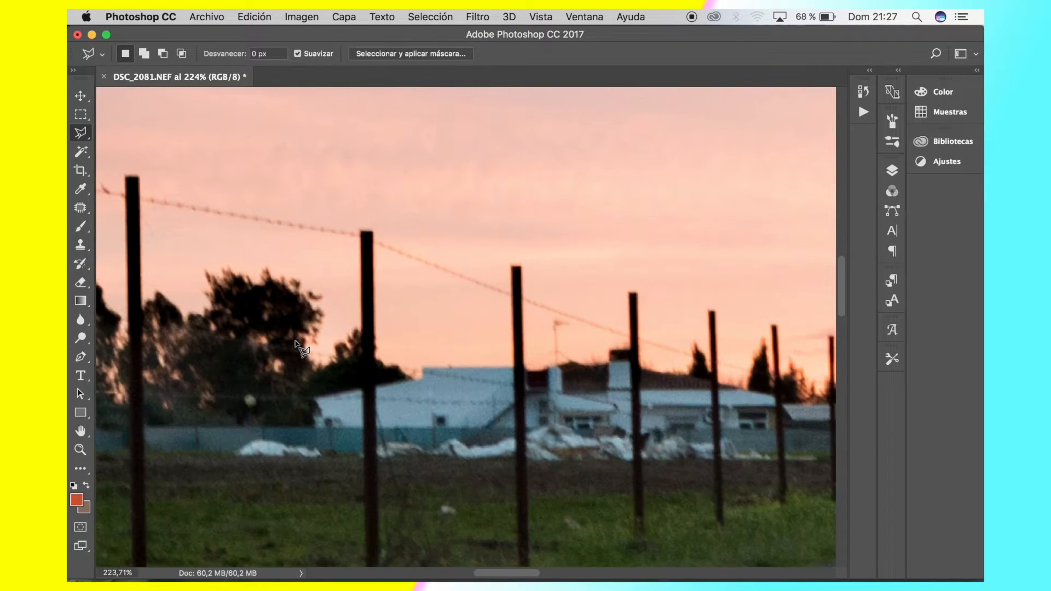
Outline the fence post in front of the trees with a narrow Polygonal Lasso selection from its tip to its base
{"action": "scroll", "coordinate": [300, 349], "scroll_direction": "left", "scroll_amount": 5}
{"action": "scroll", "coordinate": [300, 348], "scroll_direction": "down", "scroll_amount": 2}
{"action": "scroll", "coordinate": [300, 349], "scroll_direction": "down", "scroll_amount": 1}
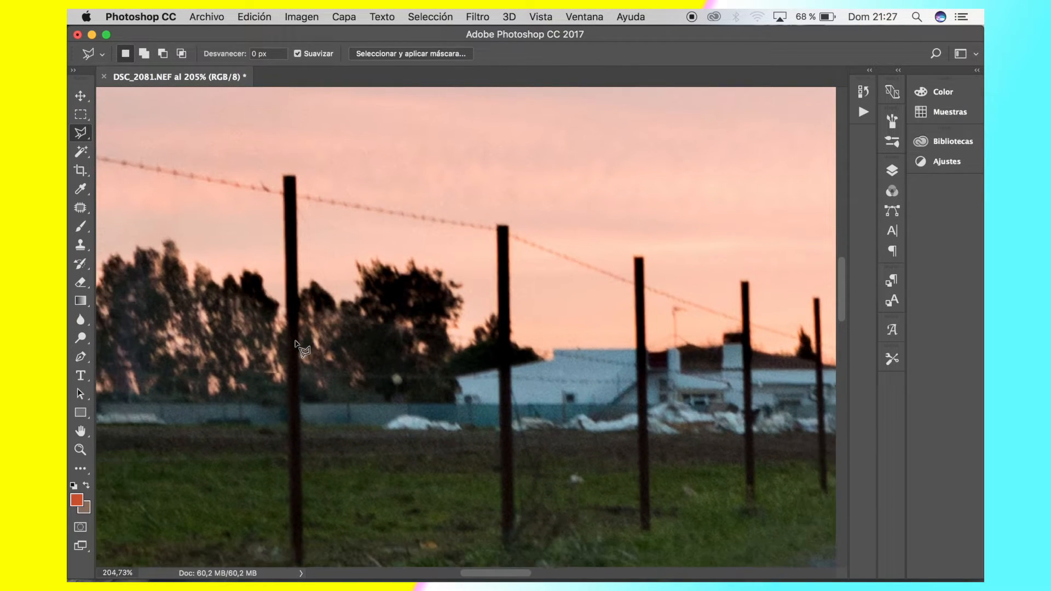
{"action": "scroll", "coordinate": [300, 348], "scroll_direction": "down", "scroll_amount": 2}
{"action": "left_click", "coordinate": [290, 544]}
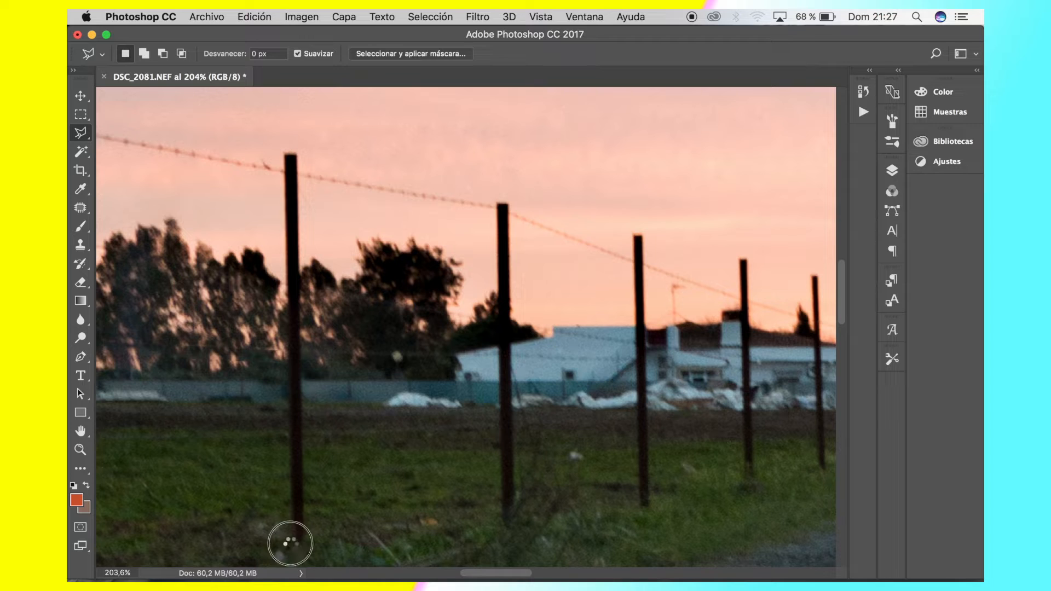
{"action": "left_click", "coordinate": [307, 544]}
{"action": "left_click", "coordinate": [300, 150]}
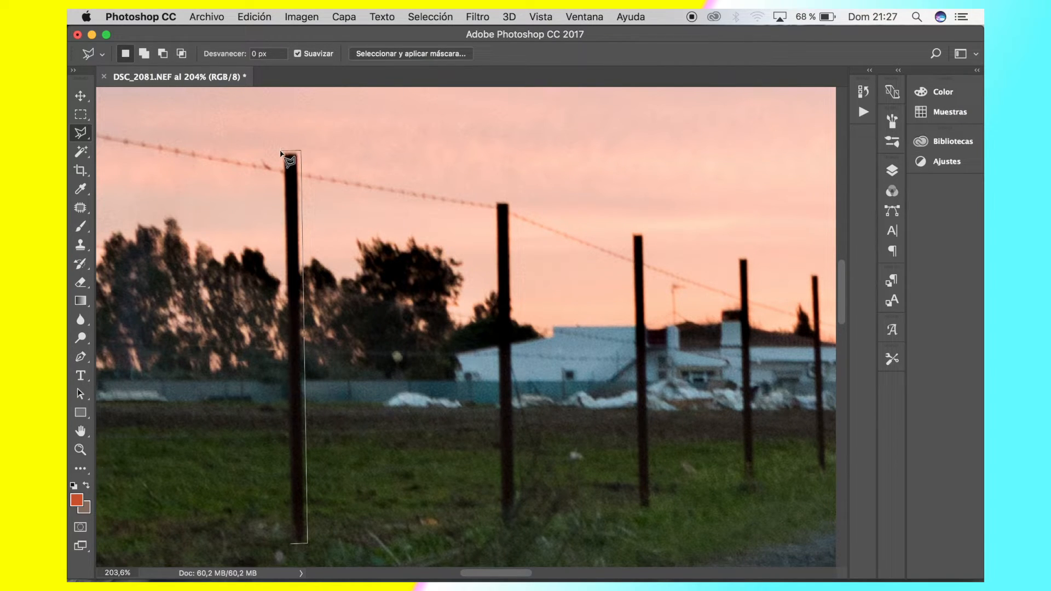
{"action": "left_click", "coordinate": [280, 152]}
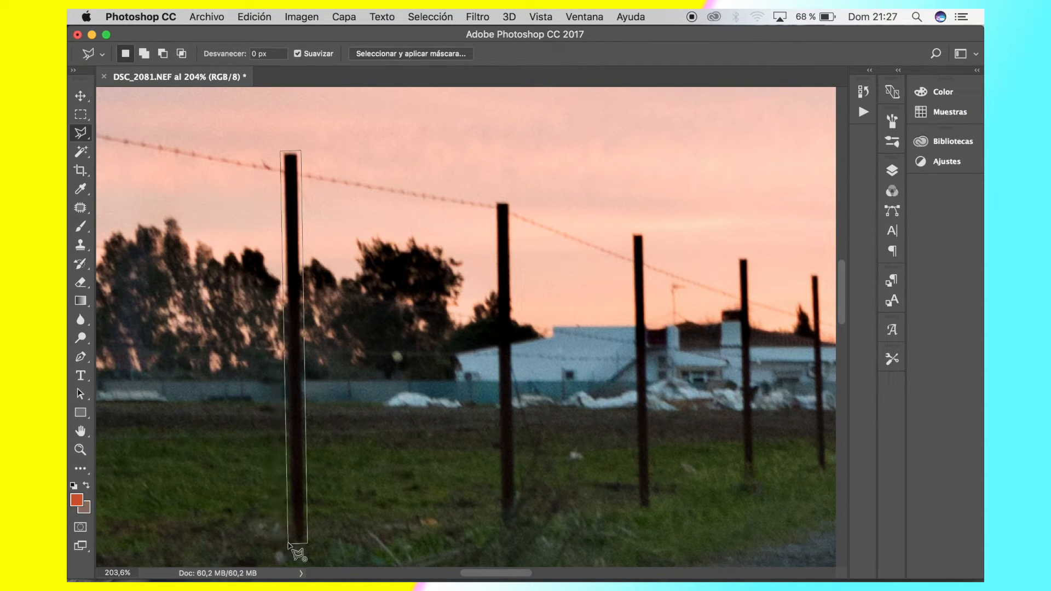
{"action": "left_click", "coordinate": [289, 544]}
Remove the selected fence post in front of the trees with a Content-Aware fill and clear the selection
{"action": "left_click", "coordinate": [255, 17]}
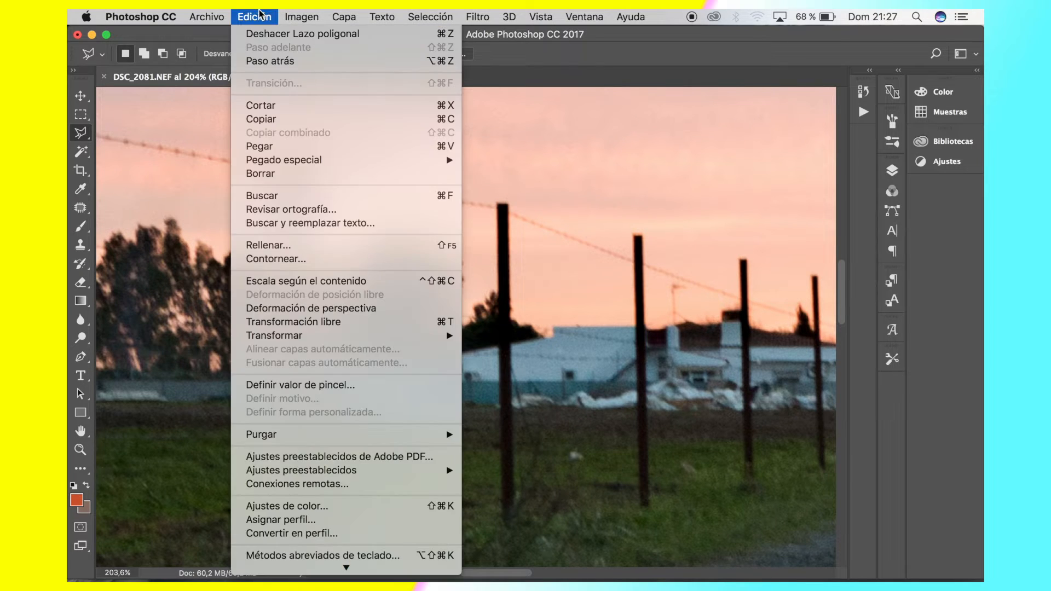
{"action": "left_click", "coordinate": [310, 246]}
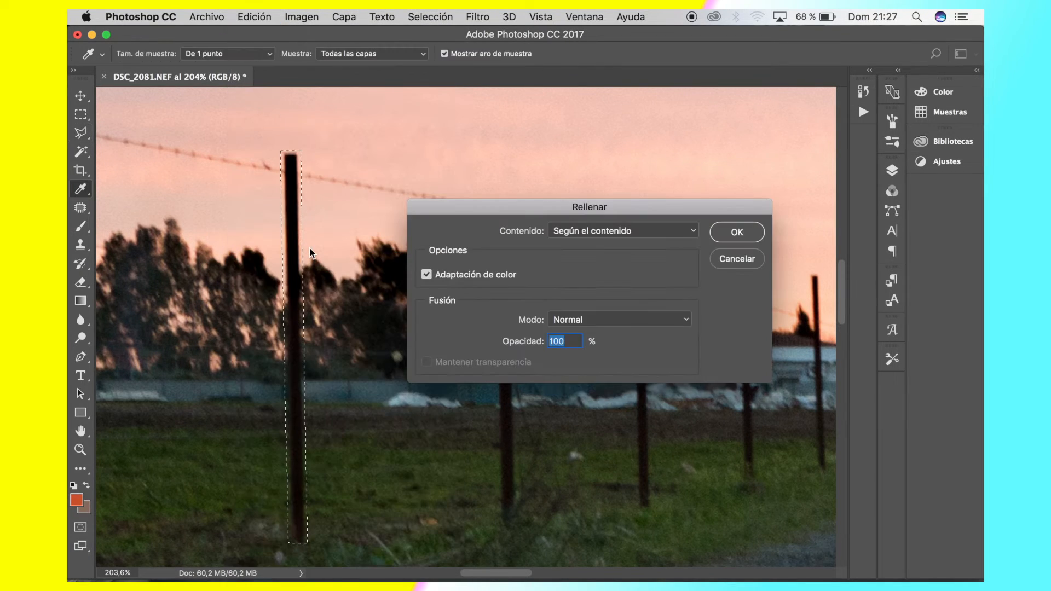
{"action": "key", "text": "Return"}
{"action": "key", "text": "l"}
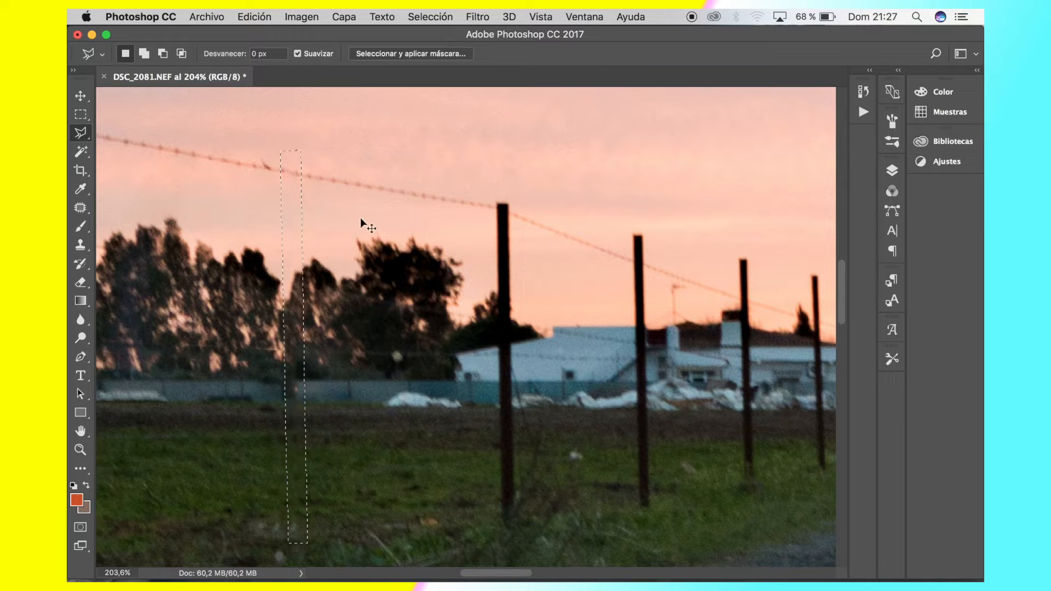
{"action": "key", "text": "super+d"}
Outline a small part of the dark patch just above the blue fence, near the removed post, with the Polygonal Lasso
{"action": "scroll", "coordinate": [250, 219], "scroll_direction": "up", "scroll_amount": 5}
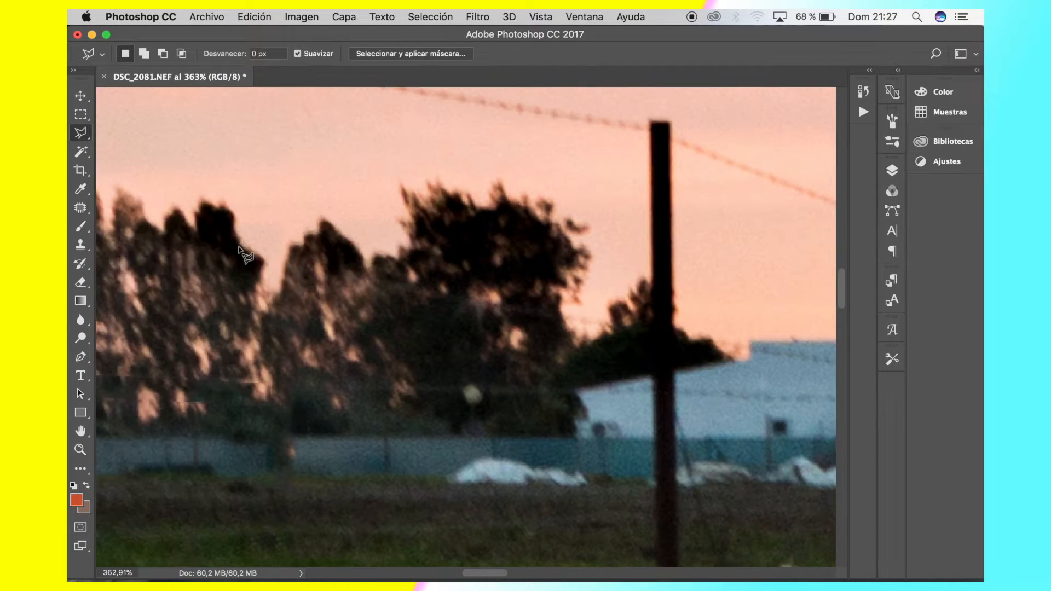
{"action": "scroll", "coordinate": [388, 150], "scroll_direction": "up", "scroll_amount": 5}
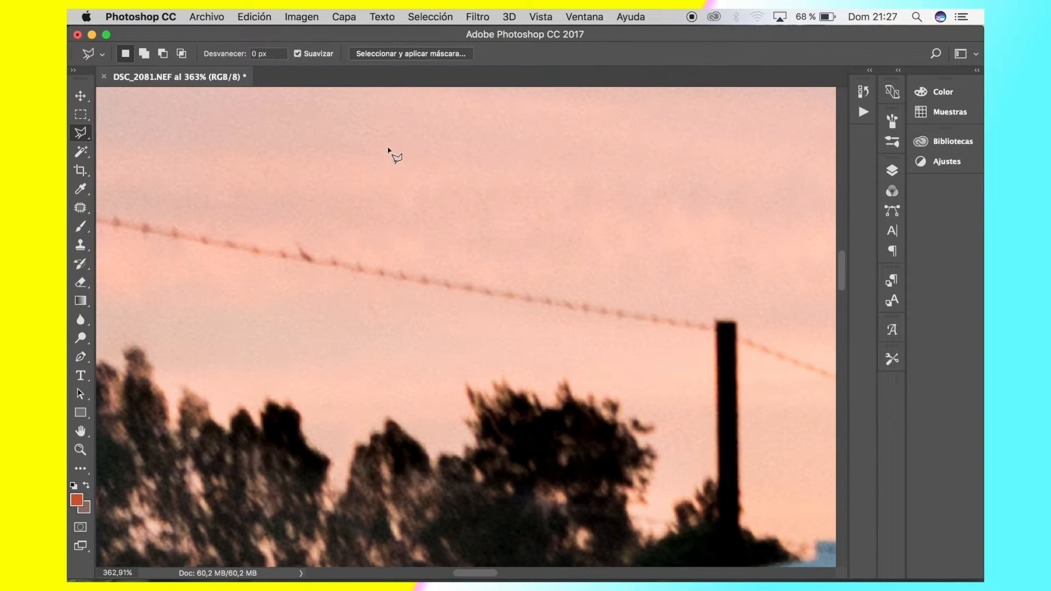
{"action": "scroll", "coordinate": [450, 498], "scroll_direction": "down", "scroll_amount": 5}
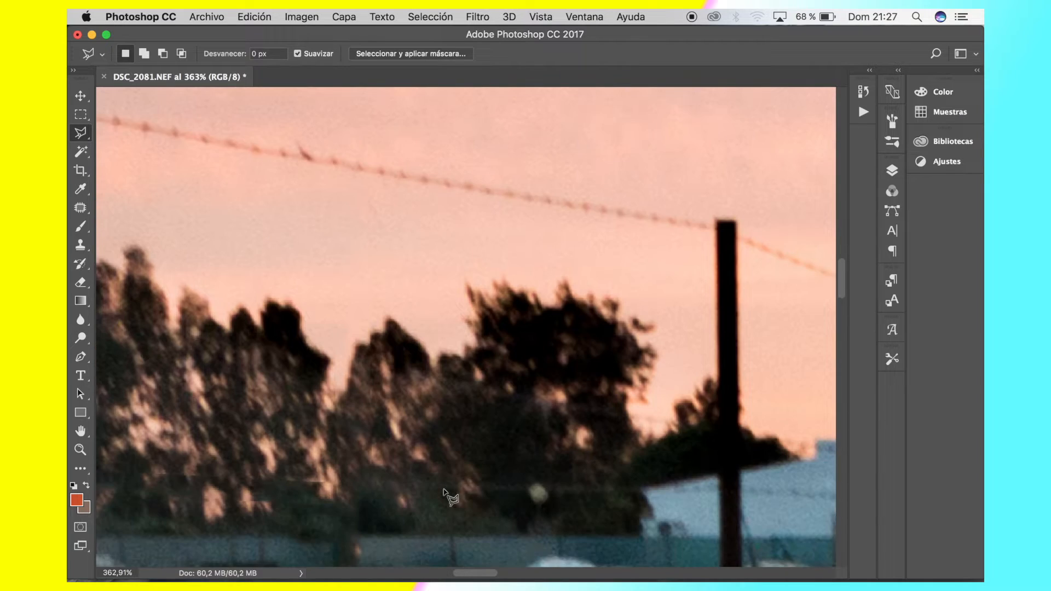
{"action": "scroll", "coordinate": [376, 503], "scroll_direction": "down", "scroll_amount": 5}
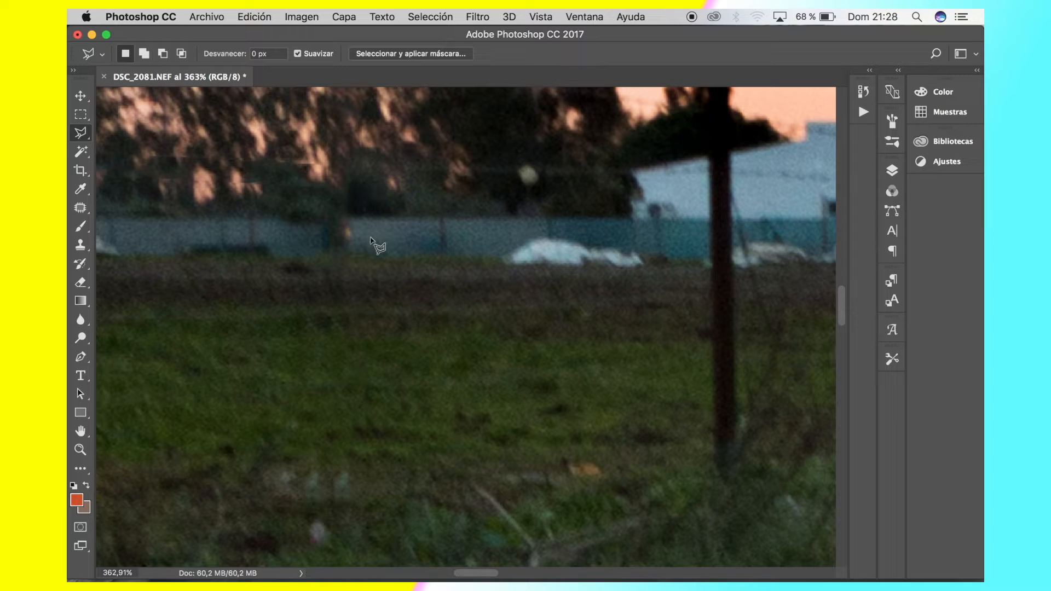
{"action": "scroll", "coordinate": [329, 239], "scroll_direction": "up", "scroll_amount": 3}
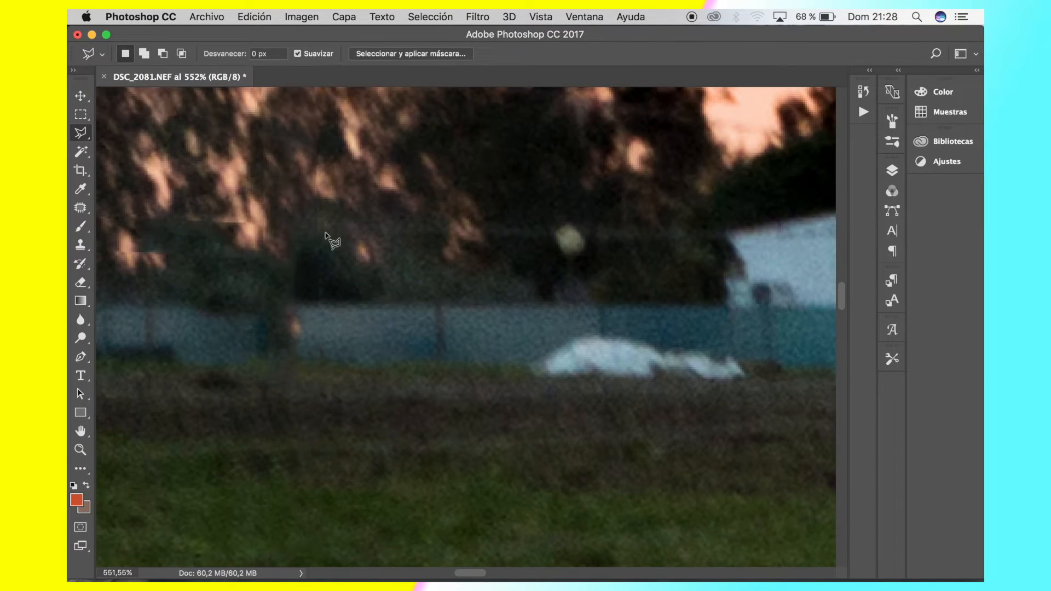
{"action": "left_click", "coordinate": [331, 301]}
{"action": "left_click", "coordinate": [311, 301]}
{"action": "left_click", "coordinate": [311, 250]}
{"action": "left_click", "coordinate": [323, 251]}
{"action": "left_click", "coordinate": [330, 301]}
Retouch the selected dark patch above the fence with a Content-Aware fill and clear the selection
{"action": "left_click", "coordinate": [261, 13]}
{"action": "left_click", "coordinate": [307, 245]}
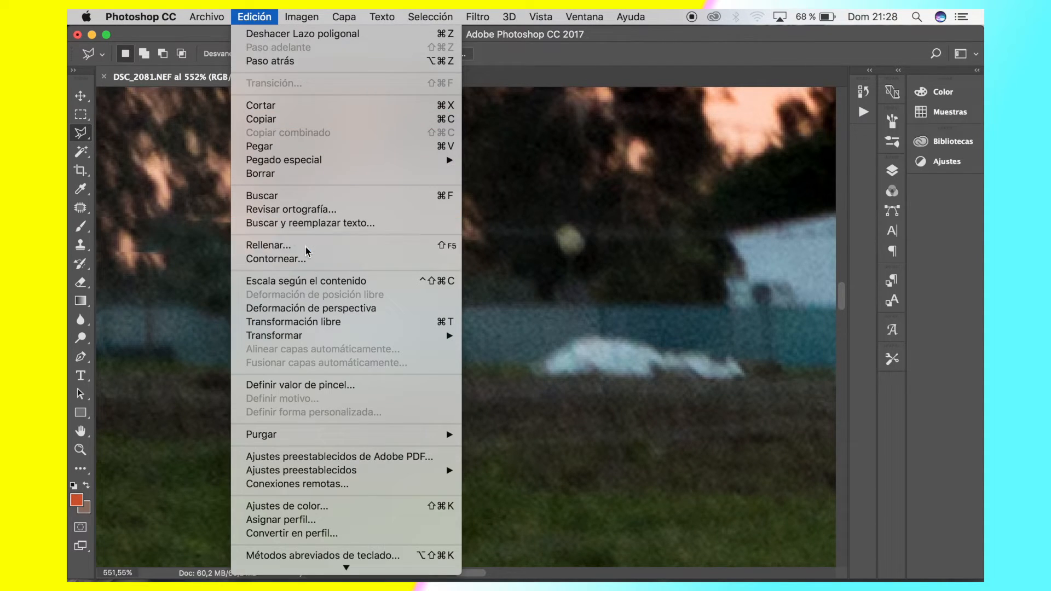
{"action": "key", "text": "Return"}
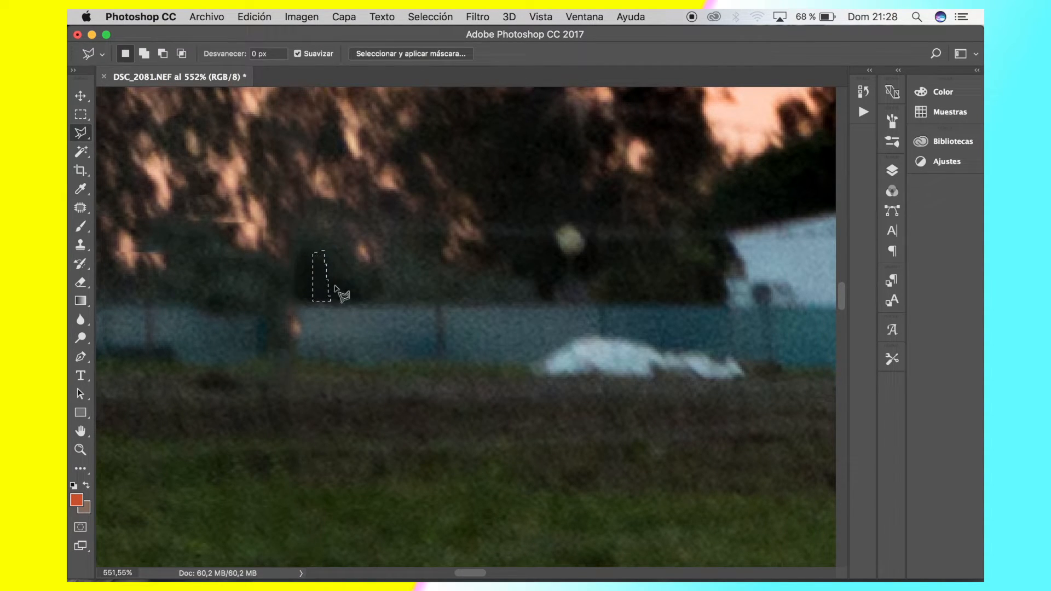
{"action": "left_click", "coordinate": [318, 337]}
{"action": "key", "text": "super+d"}
{"action": "scroll", "coordinate": [471, 241], "scroll_direction": "down", "scroll_amount": 5}
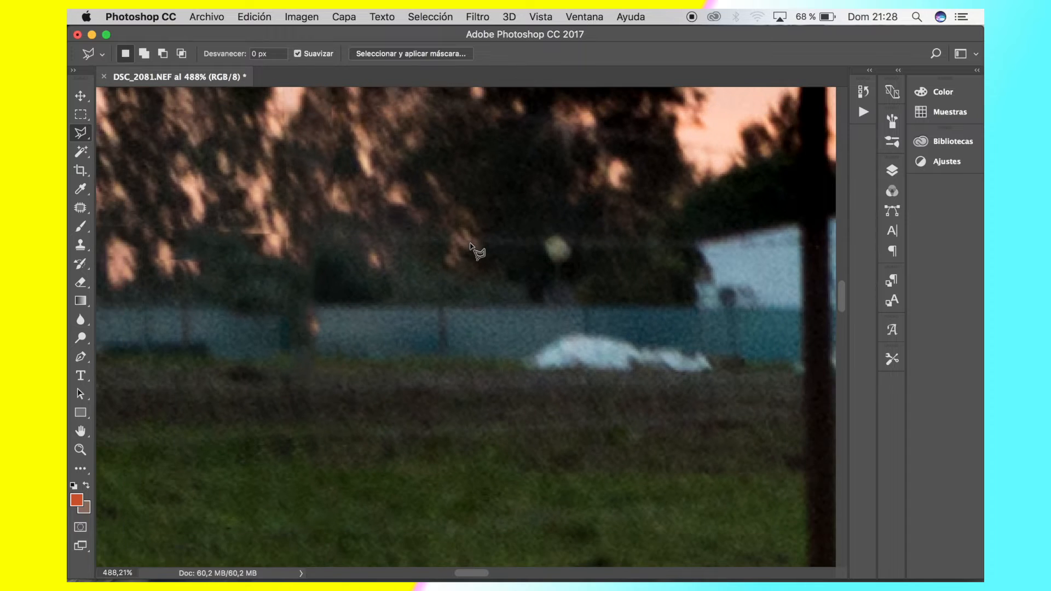
{"action": "scroll", "coordinate": [471, 242], "scroll_direction": "down", "scroll_amount": 5}
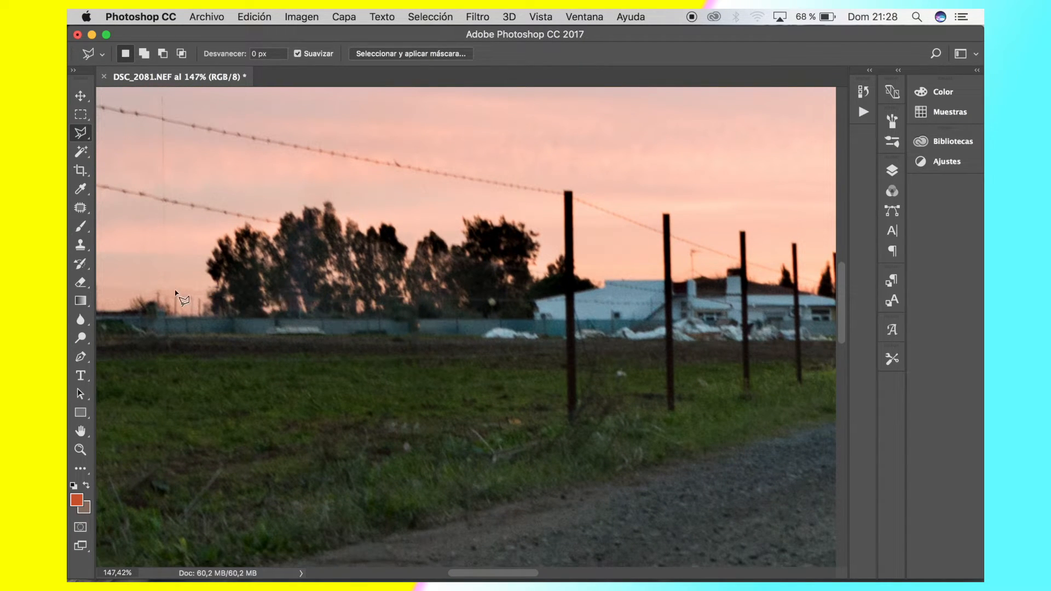
{"action": "scroll", "coordinate": [312, 299], "scroll_direction": "up", "scroll_amount": 5}
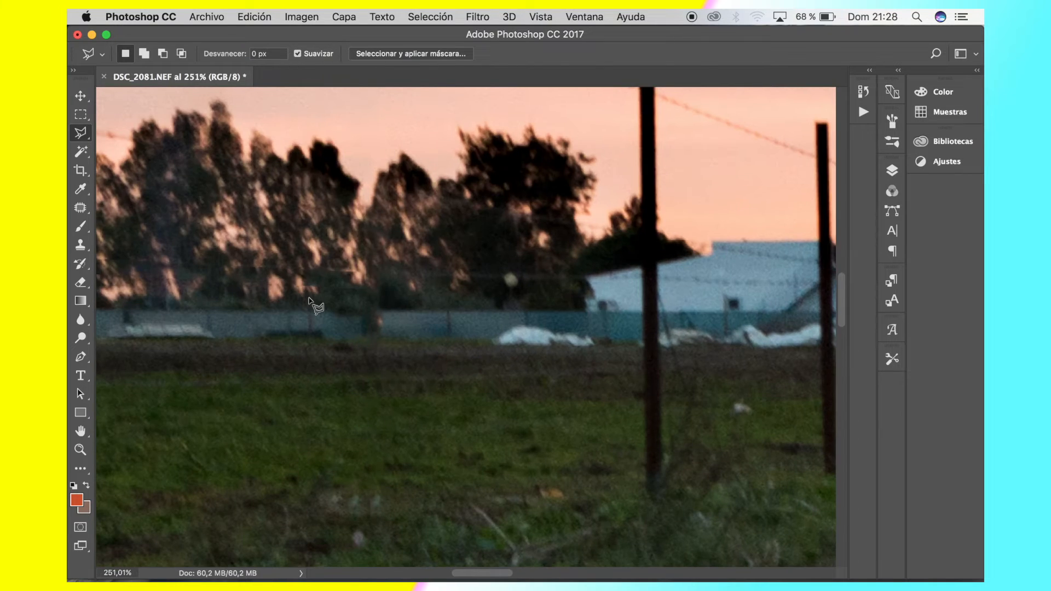
{"action": "scroll", "coordinate": [312, 300], "scroll_direction": "up", "scroll_amount": 2}
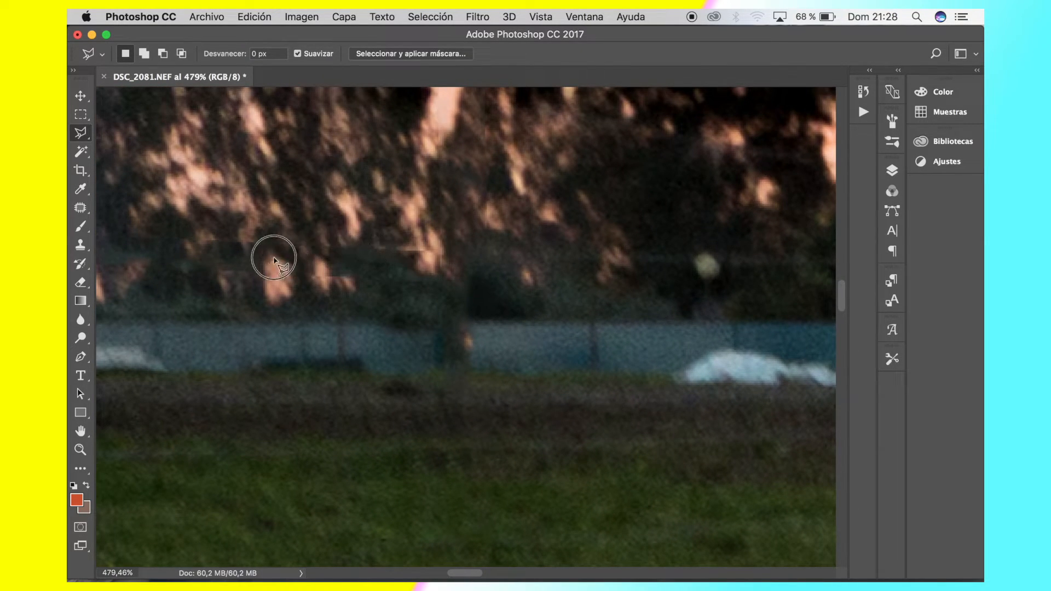
{"action": "left_click", "coordinate": [234, 257]}
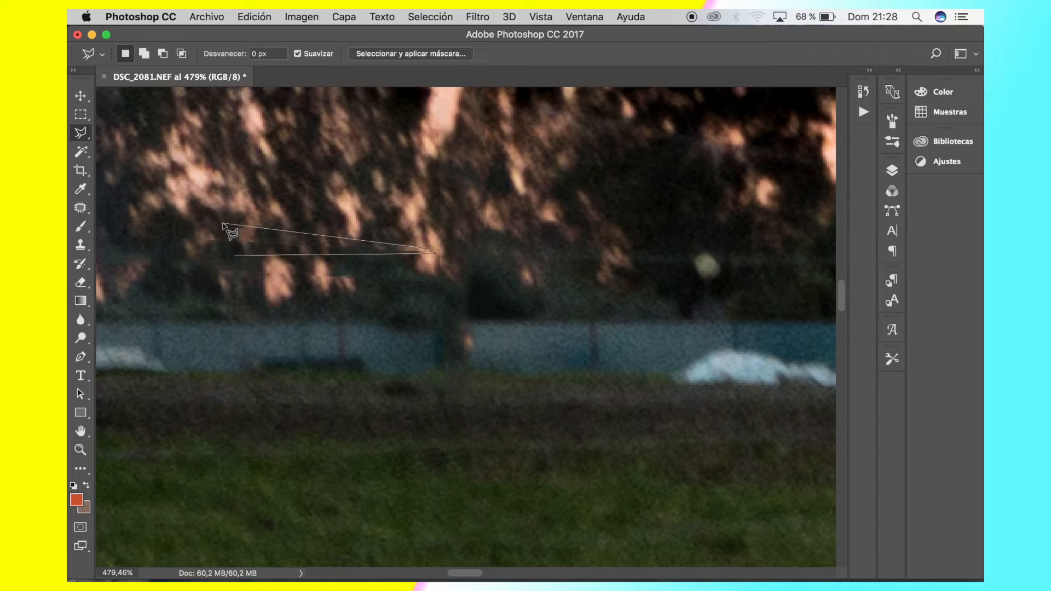
{"action": "left_click", "coordinate": [199, 236]}
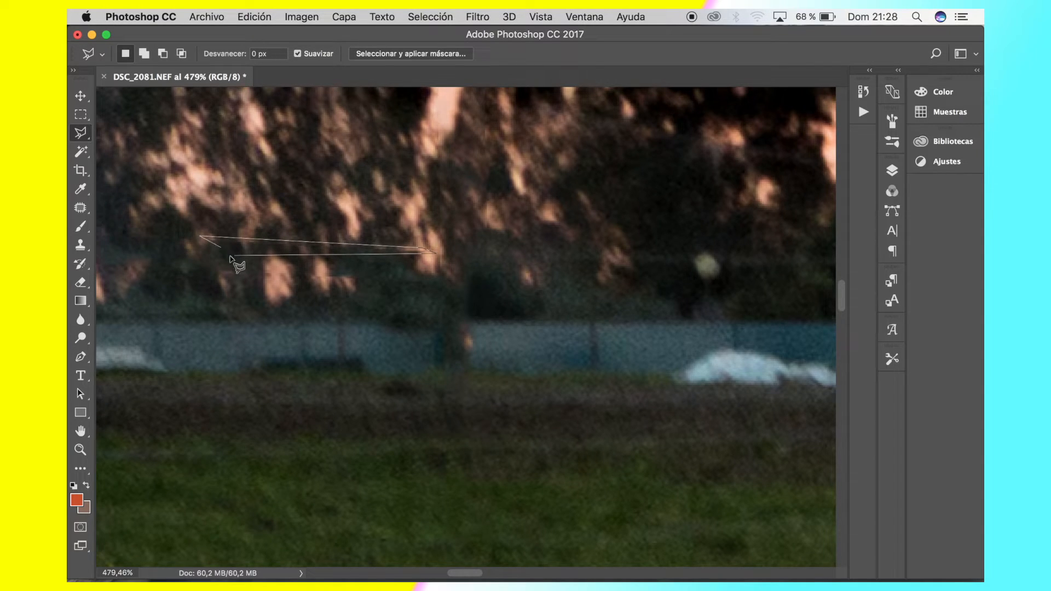
{"action": "left_click", "coordinate": [236, 256]}
Outline the horizontal wire remnant across the lower foliage as a thin Polygonal Lasso strip
{"action": "left_click", "coordinate": [202, 247]}
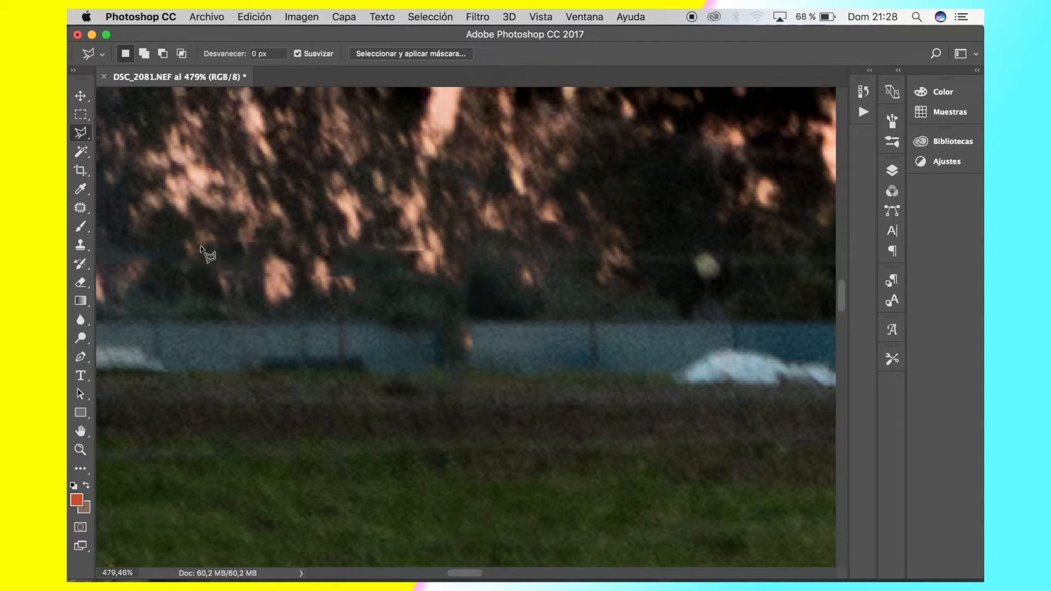
{"action": "left_click", "coordinate": [422, 253]}
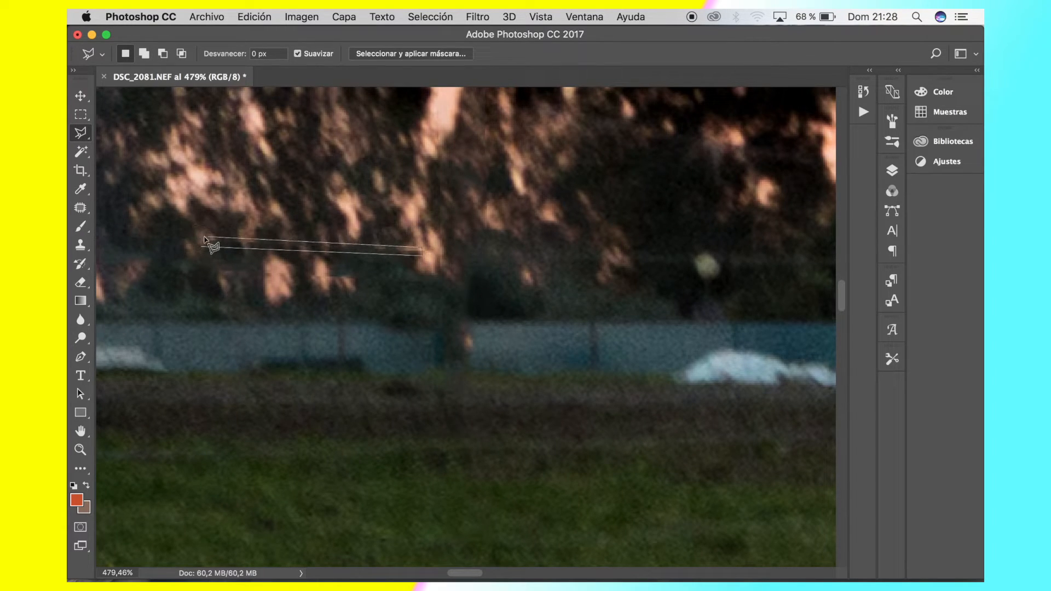
{"action": "left_click", "coordinate": [198, 235]}
{"action": "left_click", "coordinate": [200, 249]}
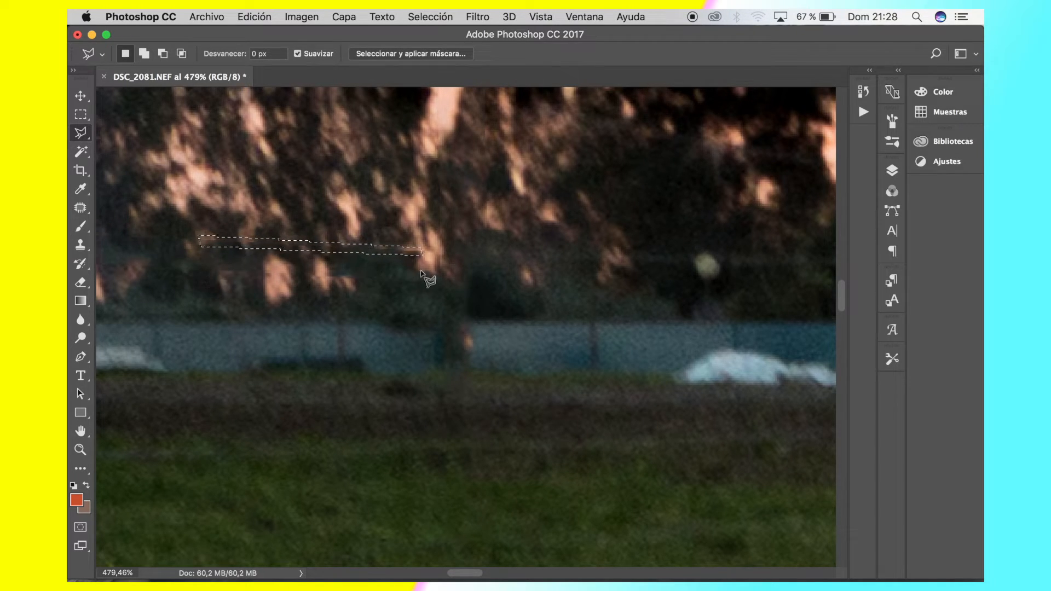
Remove the selected wire remnant in the lower foliage with a Content-Aware fill
{"action": "left_click", "coordinate": [254, 17]}
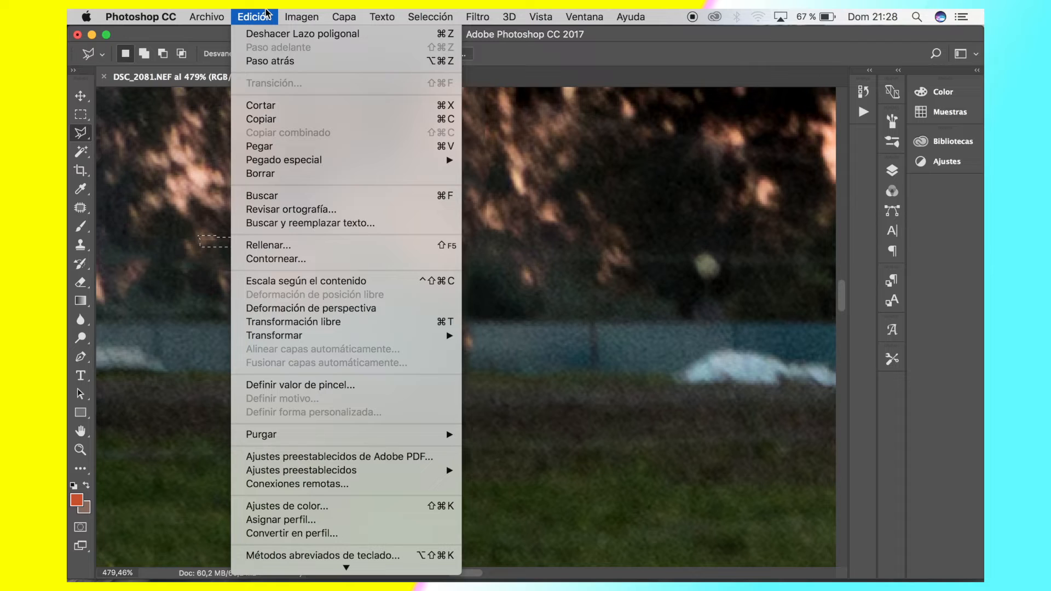
{"action": "left_click", "coordinate": [317, 248]}
{"action": "key", "text": "Return"}
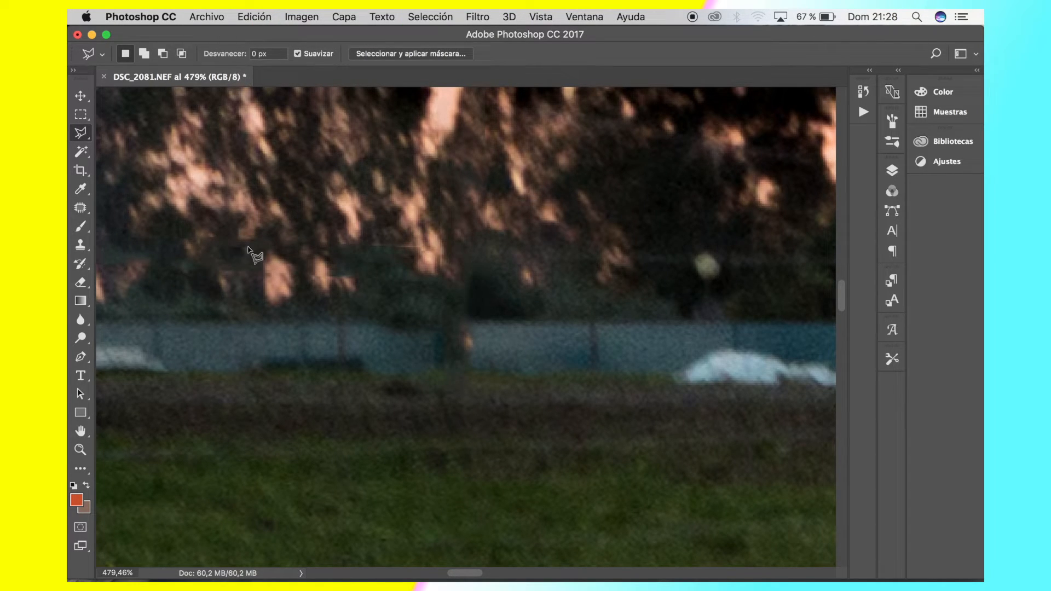
Outline a long narrow strip of the lower tree foliage above the blue fence with the Polygonal Lasso
{"action": "left_click", "coordinate": [423, 264]}
{"action": "left_click", "coordinate": [167, 251]}
{"action": "left_click", "coordinate": [135, 224]}
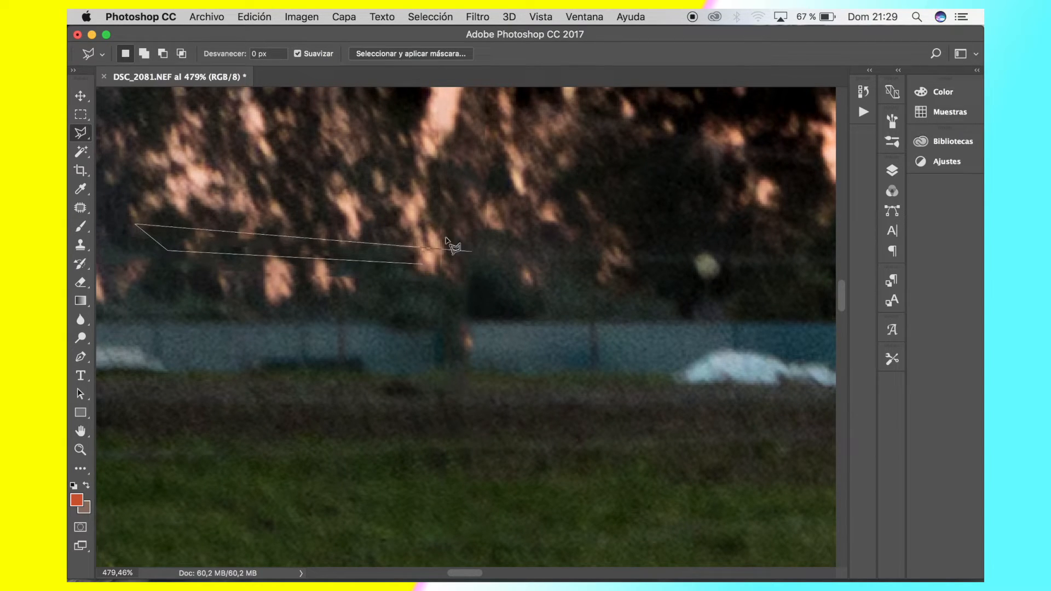
{"action": "left_click", "coordinate": [457, 233]}
{"action": "left_click", "coordinate": [422, 263]}
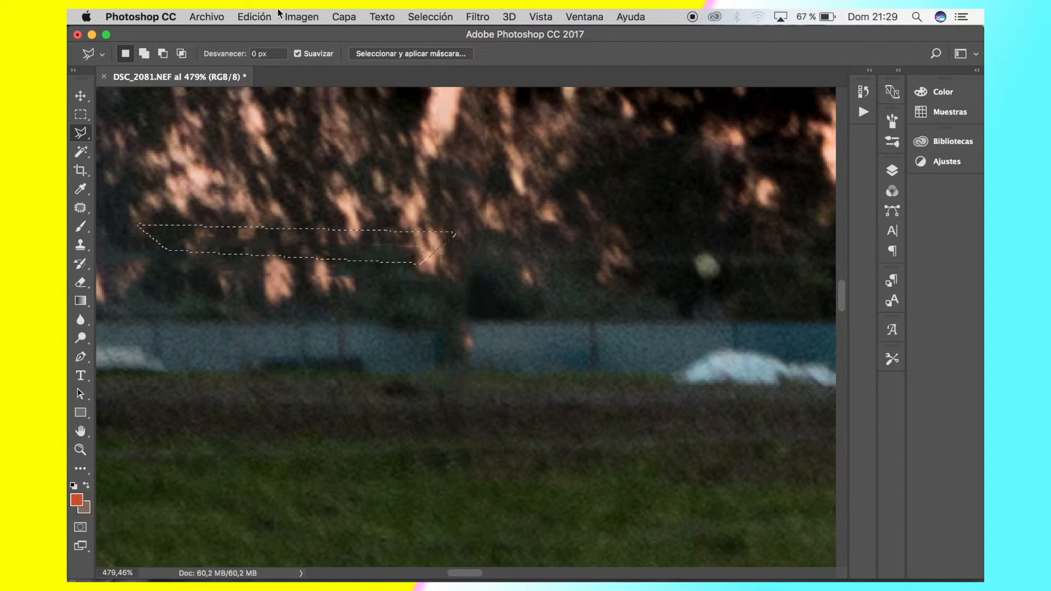
Retouch the selected foliage strip with a Content-Aware fill at 100% opacity and clear the selection
{"action": "left_click", "coordinate": [255, 17]}
{"action": "left_click", "coordinate": [335, 245]}
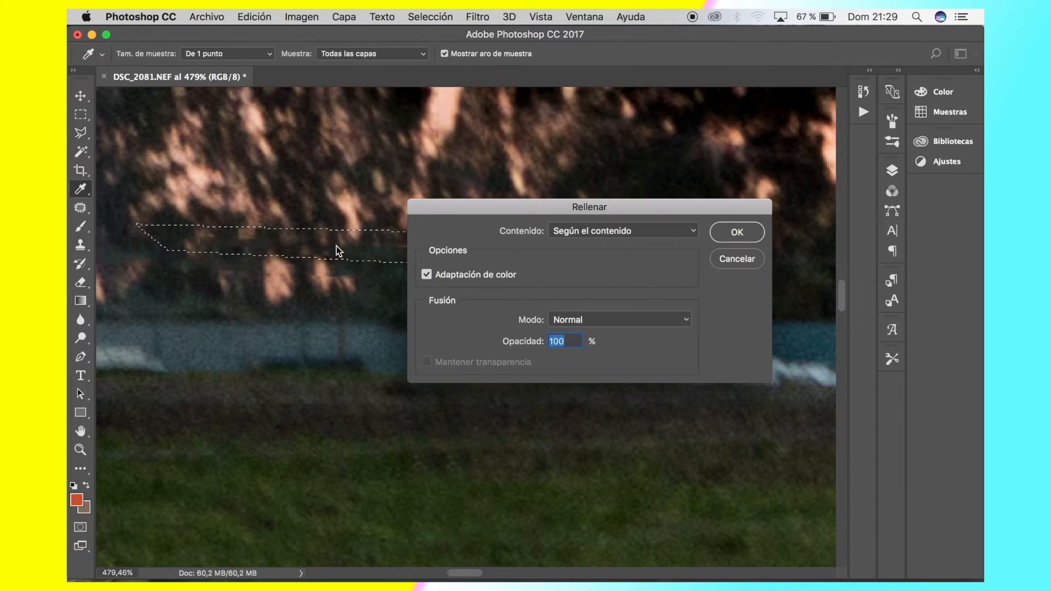
{"action": "key", "text": "Return"}
{"action": "left_click", "coordinate": [469, 172]}
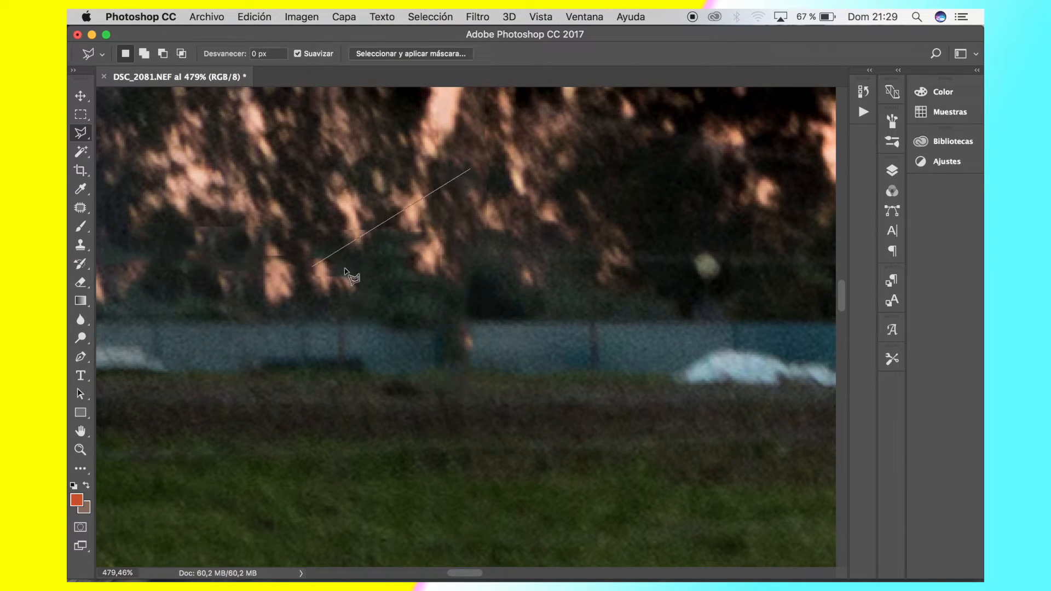
{"action": "key", "text": "super+minus"}
{"action": "key", "text": "super+minus"}
{"action": "key", "text": "super+minus"}
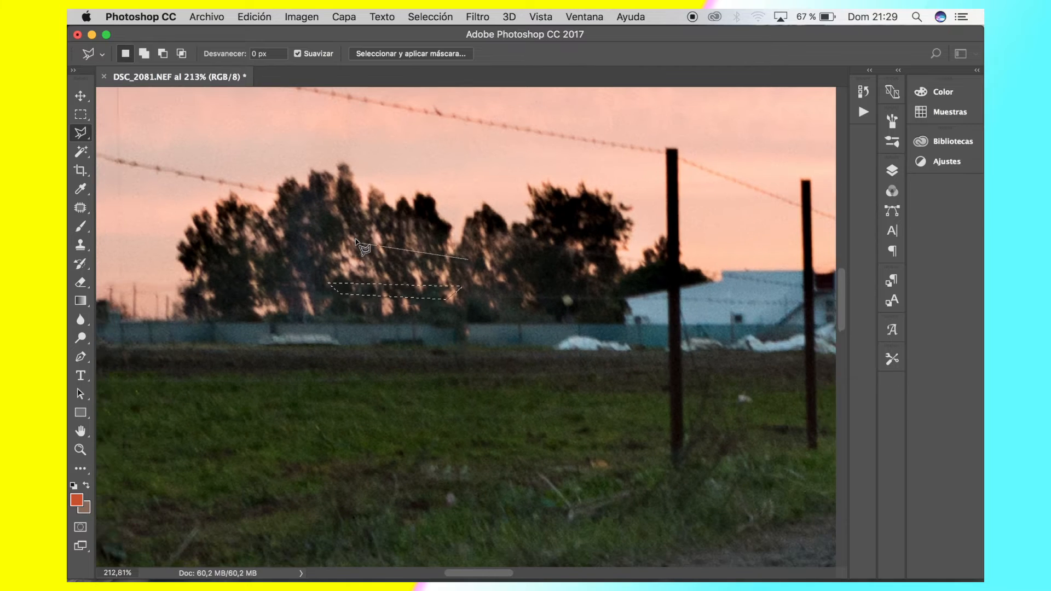
{"action": "double_click", "coordinate": [356, 240]}
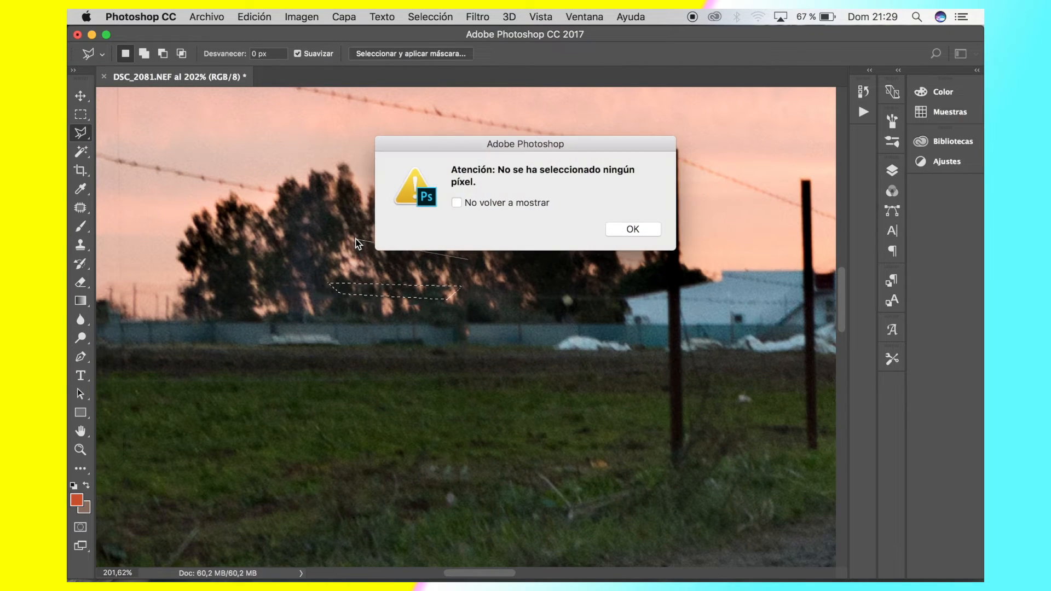
{"action": "key", "text": "Return"}
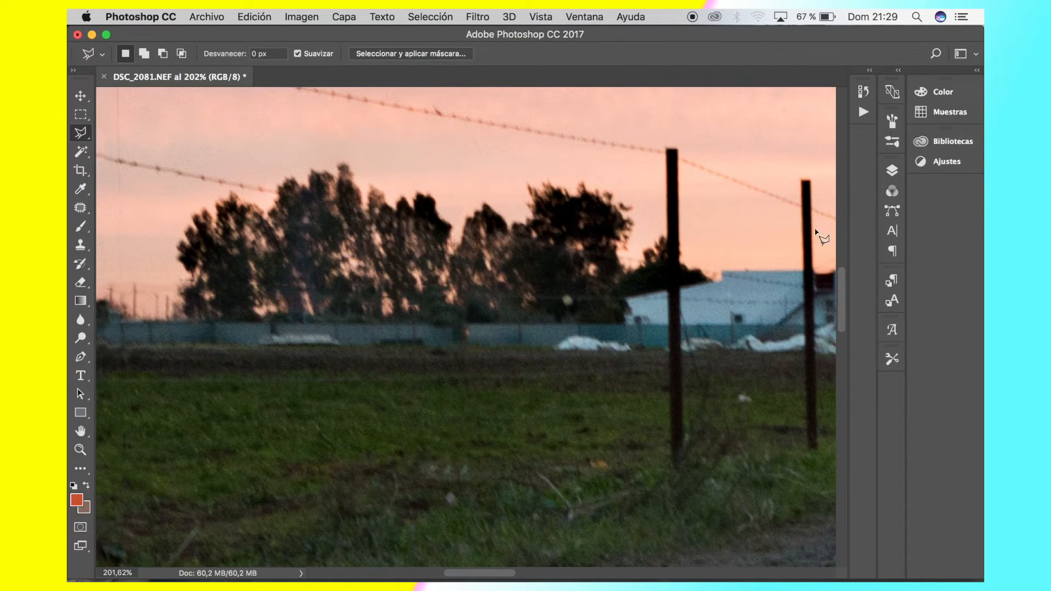
Examine the retouched trees, the sky, the fence lines on both sides of the road and the whole photo for remaining distractions
{"action": "key", "text": "super+minus"}
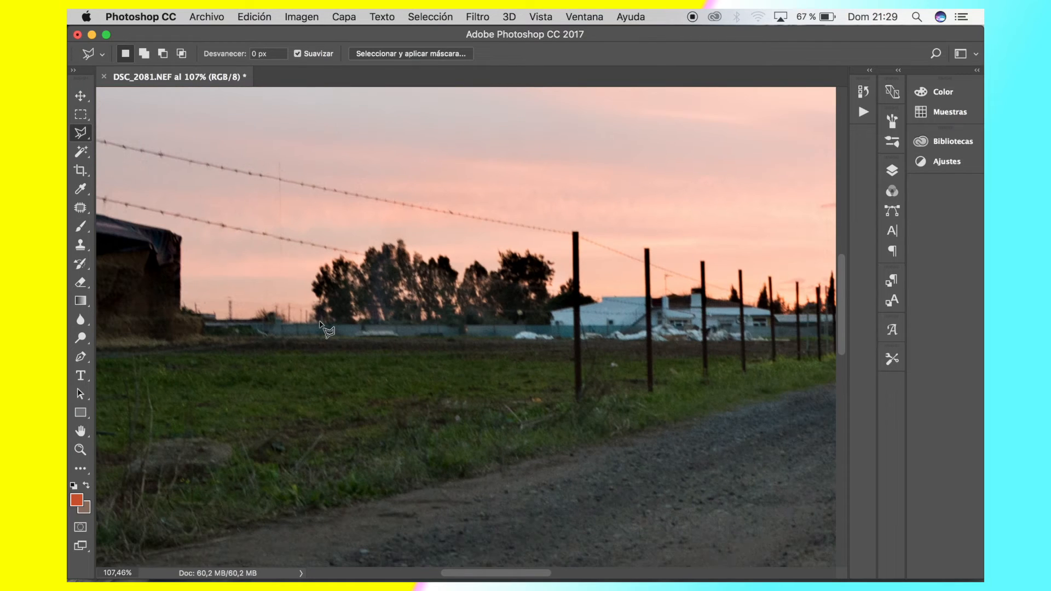
{"action": "key", "text": "super+minus"}
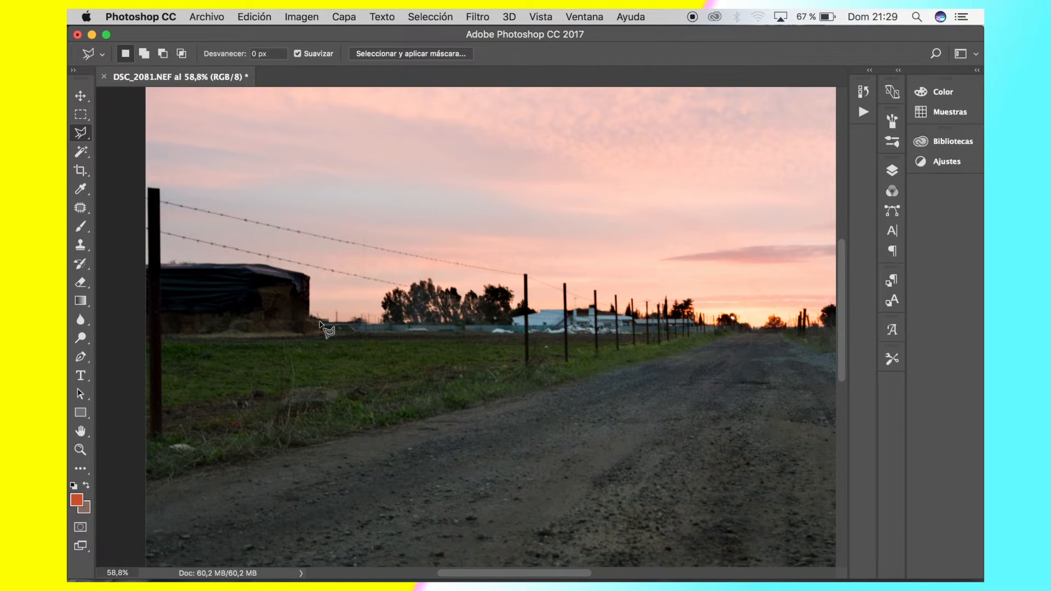
{"action": "scroll", "coordinate": [323, 328], "scroll_direction": "down", "scroll_amount": 2}
{"action": "scroll", "coordinate": [326, 330], "scroll_direction": "right", "scroll_amount": 3}
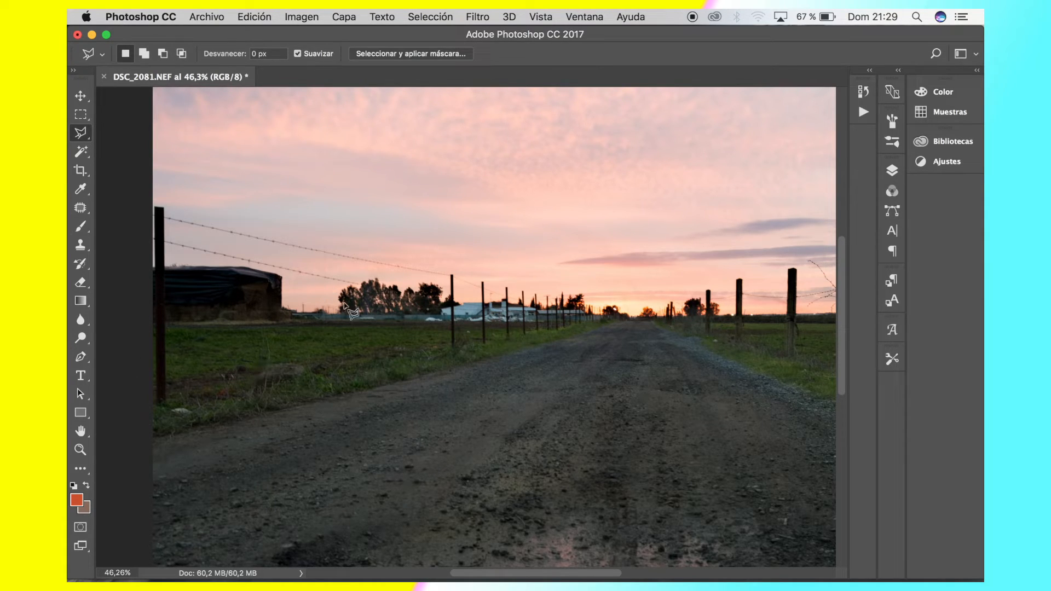
{"action": "scroll", "coordinate": [565, 369], "scroll_direction": "right", "scroll_amount": 3}
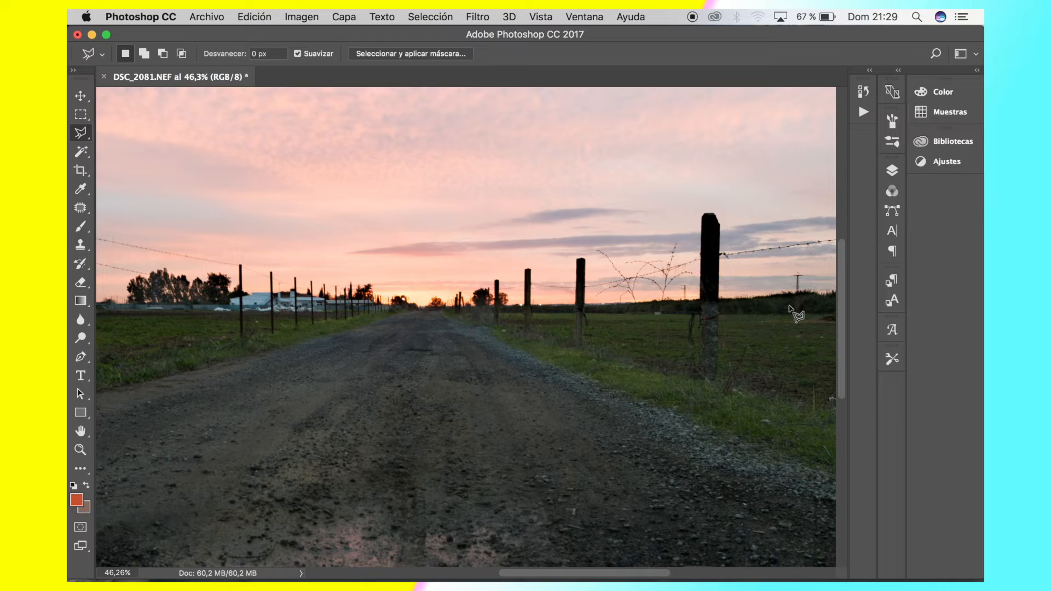
{"action": "scroll", "coordinate": [175, 352], "scroll_direction": "left", "scroll_amount": 5}
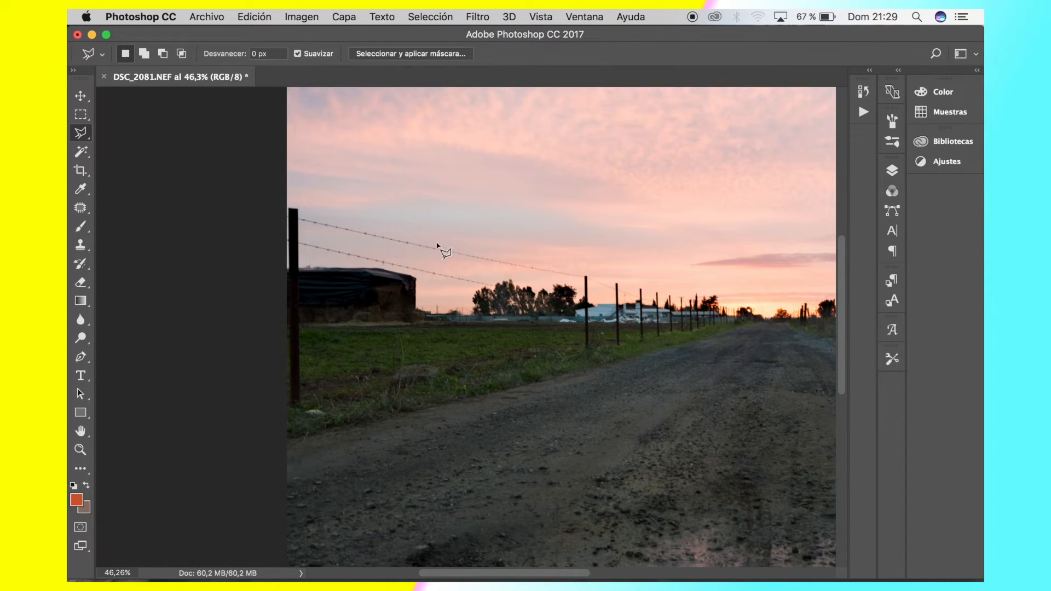
{"action": "scroll", "coordinate": [438, 245], "scroll_direction": "up", "scroll_amount": 10}
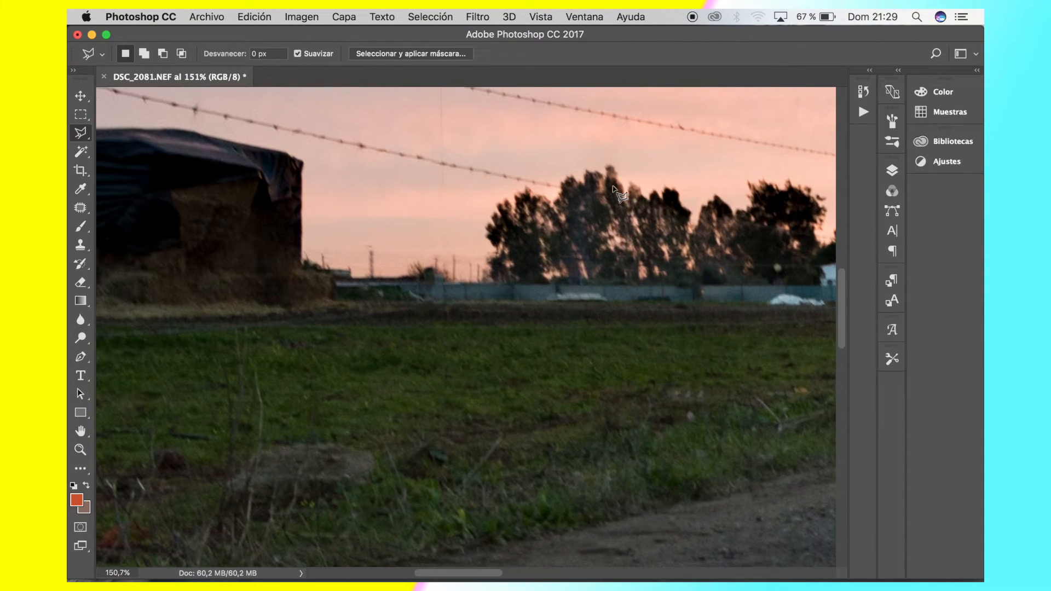
{"action": "scroll", "coordinate": [704, 299], "scroll_direction": "right", "scroll_amount": 3}
{"action": "scroll", "coordinate": [703, 298], "scroll_direction": "up", "scroll_amount": 2}
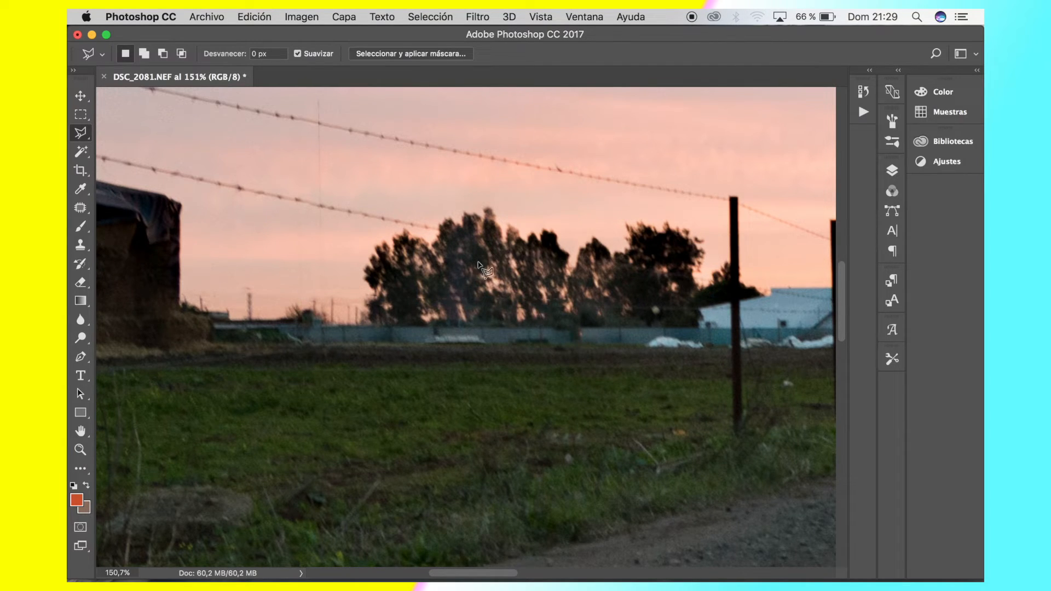
{"action": "scroll", "coordinate": [473, 261], "scroll_direction": "up", "scroll_amount": 5}
{"action": "scroll", "coordinate": [473, 261], "scroll_direction": "up", "scroll_amount": 8}
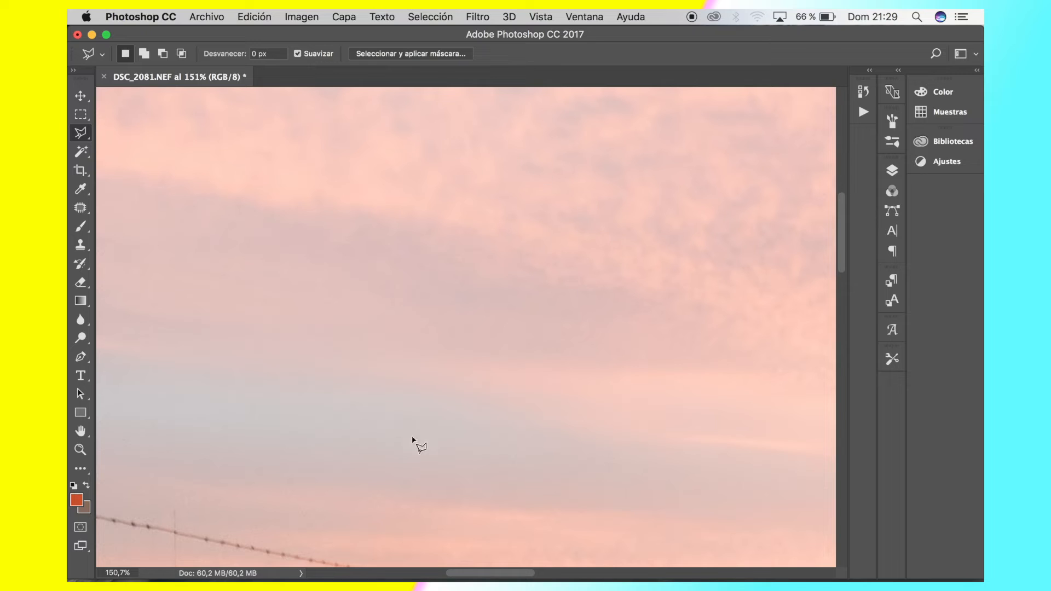
{"action": "scroll", "coordinate": [496, 359], "scroll_direction": "down", "scroll_amount": 10}
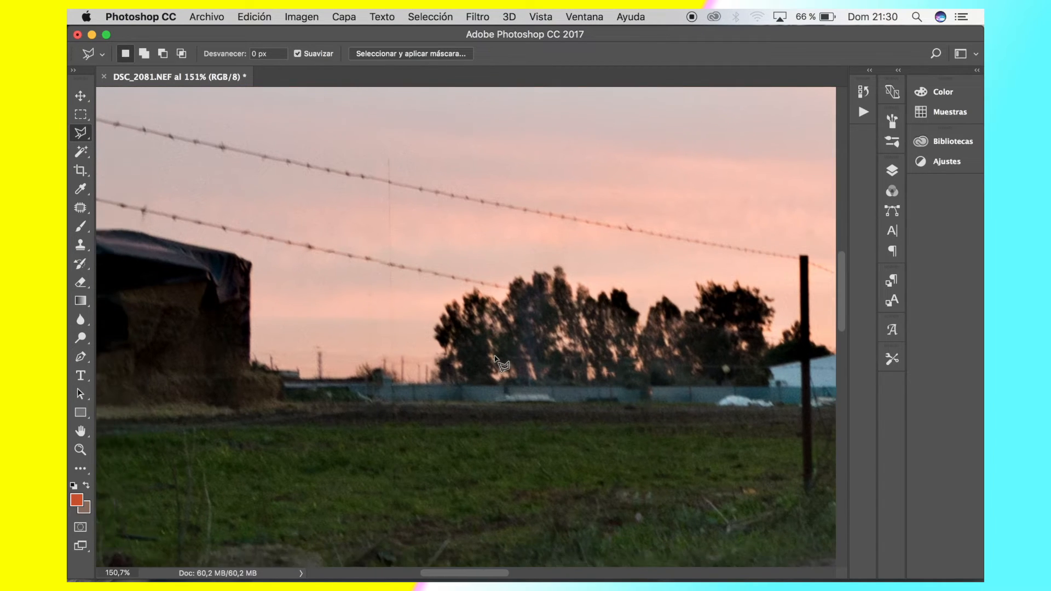
{"action": "scroll", "coordinate": [420, 389], "scroll_direction": "up", "scroll_amount": 5}
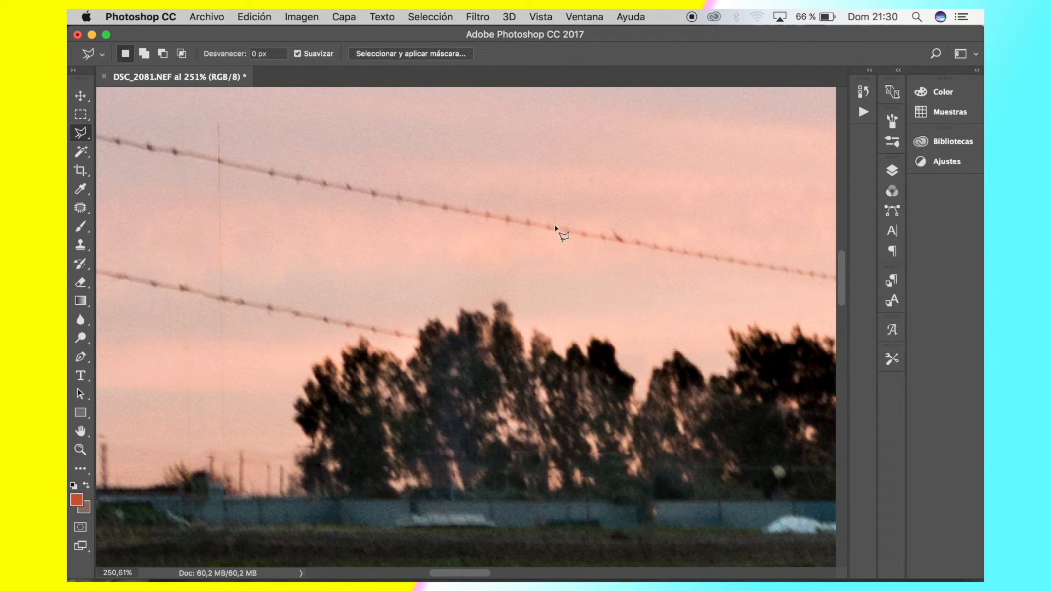
{"action": "scroll", "coordinate": [570, 229], "scroll_direction": "down", "scroll_amount": 6}
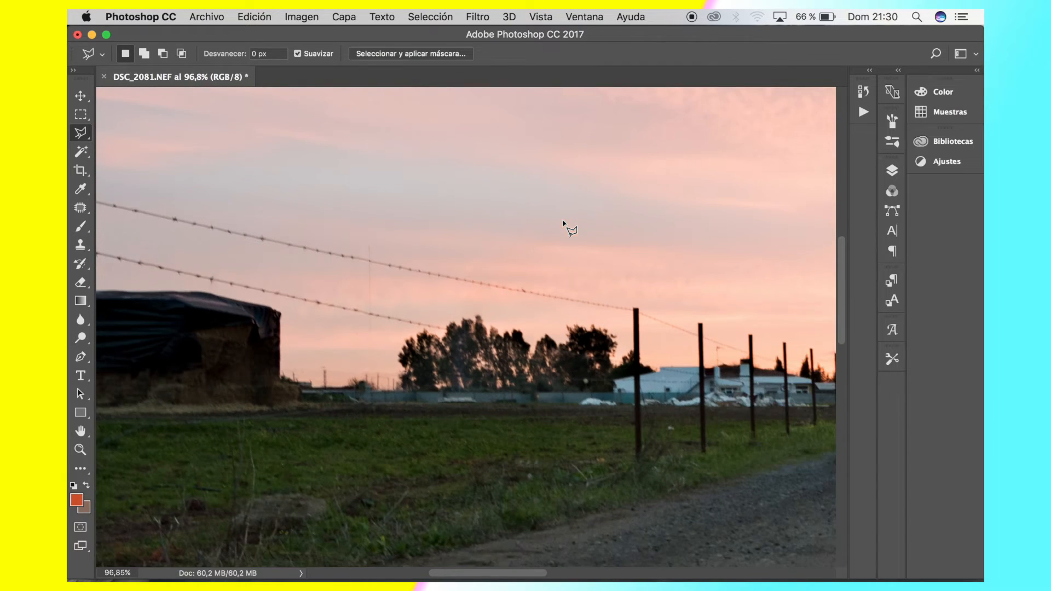
{"action": "scroll", "coordinate": [464, 298], "scroll_direction": "down", "scroll_amount": 4}
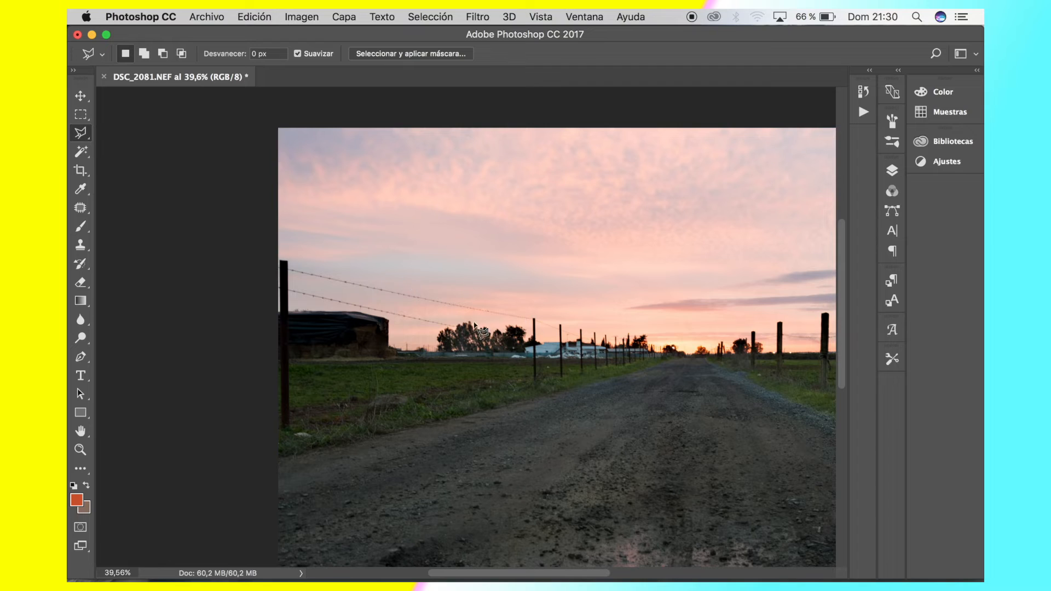
{"action": "scroll", "coordinate": [626, 326], "scroll_direction": "down", "scroll_amount": 3}
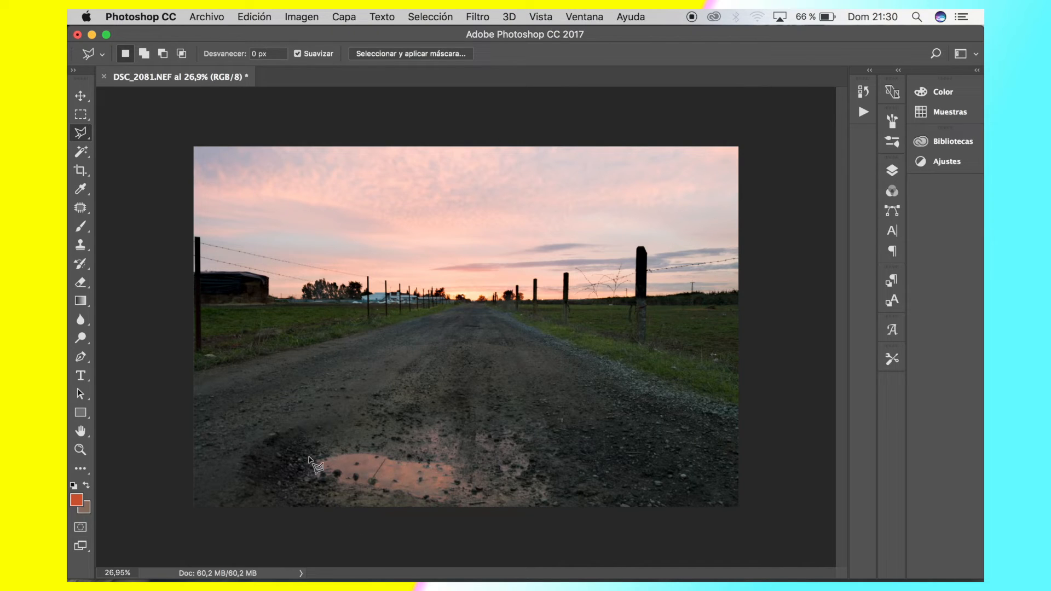
Outline the thin diagonal stick in the pink puddle with a narrow Polygonal Lasso selection
{"action": "scroll", "coordinate": [310, 460], "scroll_direction": "up", "scroll_amount": 1}
{"action": "scroll", "coordinate": [310, 460], "scroll_direction": "up", "scroll_amount": 5}
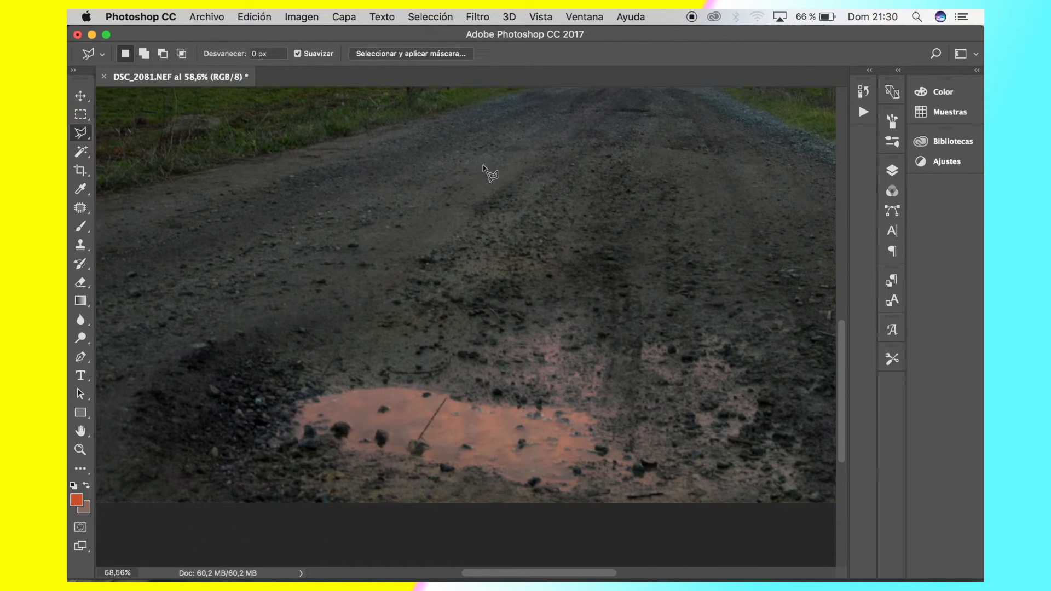
{"action": "scroll", "coordinate": [483, 165], "scroll_direction": "down", "scroll_amount": 1}
{"action": "scroll", "coordinate": [452, 391], "scroll_direction": "up", "scroll_amount": 5}
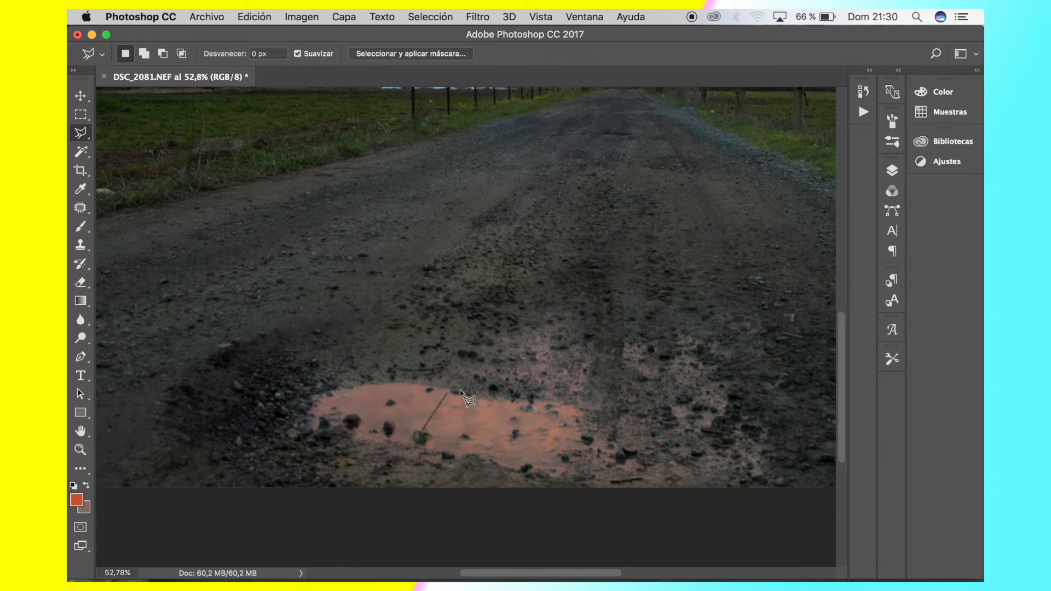
{"action": "scroll", "coordinate": [497, 428], "scroll_direction": "down", "scroll_amount": 3}
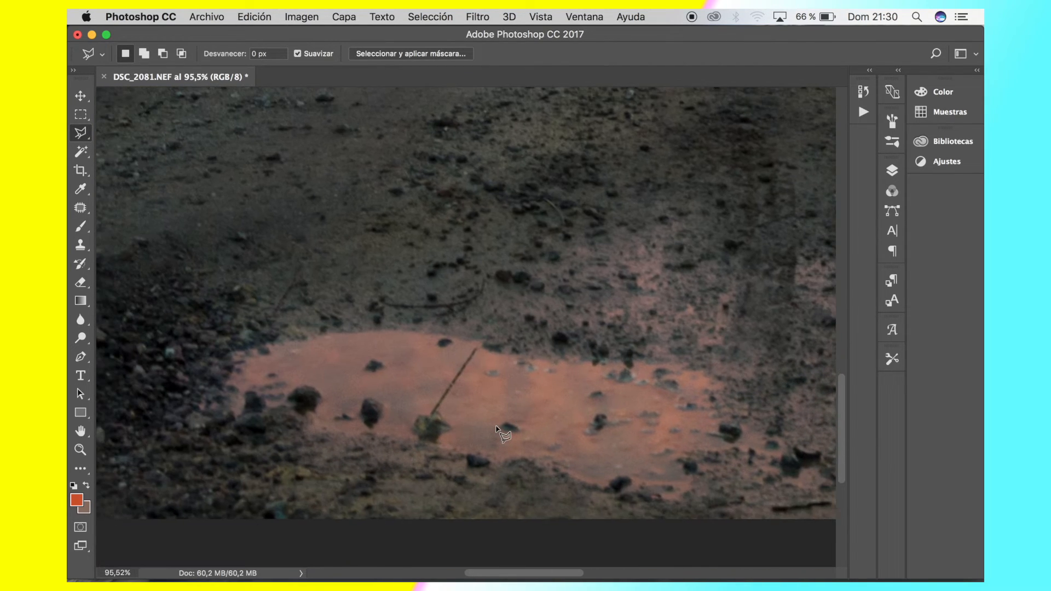
{"action": "scroll", "coordinate": [471, 383], "scroll_direction": "up", "scroll_amount": 2}
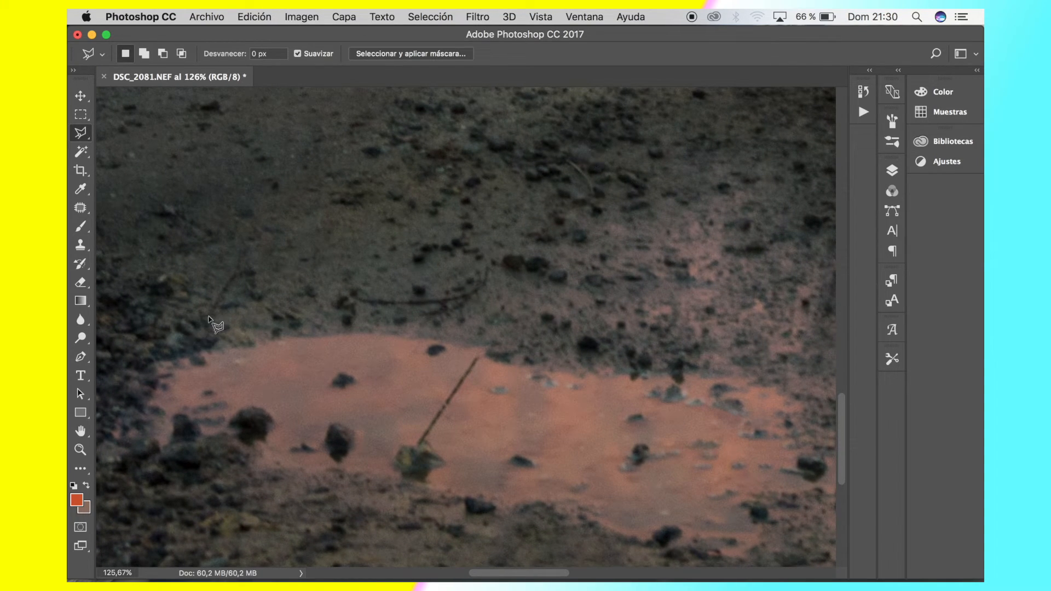
{"action": "left_click", "coordinate": [414, 442]}
{"action": "left_click", "coordinate": [430, 439]}
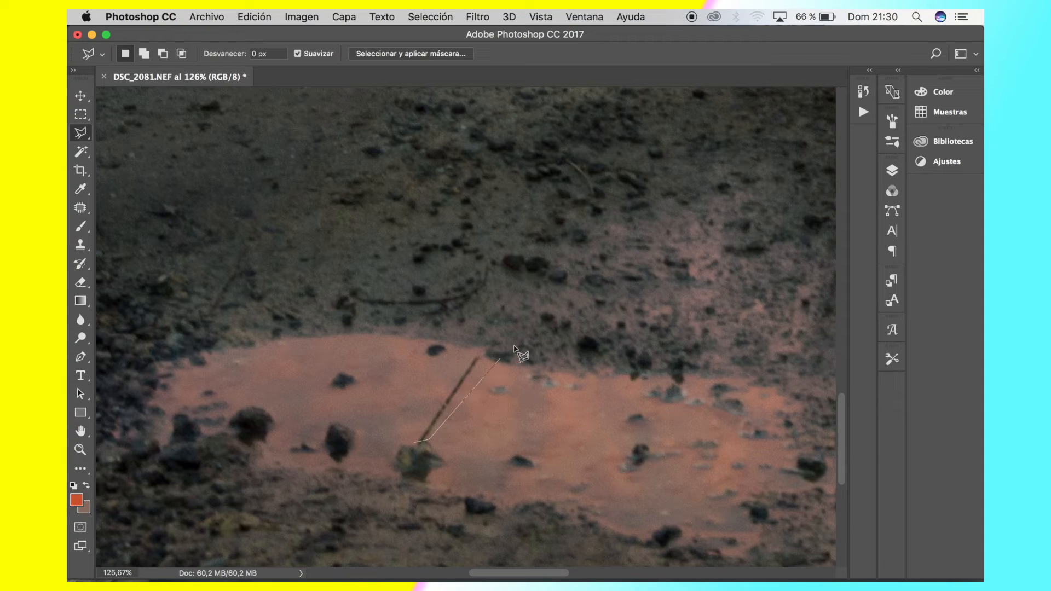
{"action": "left_click", "coordinate": [474, 355]}
{"action": "left_click", "coordinate": [481, 361]}
{"action": "left_click", "coordinate": [414, 442]}
Remove the selected stick from the puddle with a Content-Aware fill and clear the selection
{"action": "left_click", "coordinate": [298, 16]}
{"action": "mouse_move", "coordinate": [250, 14]}
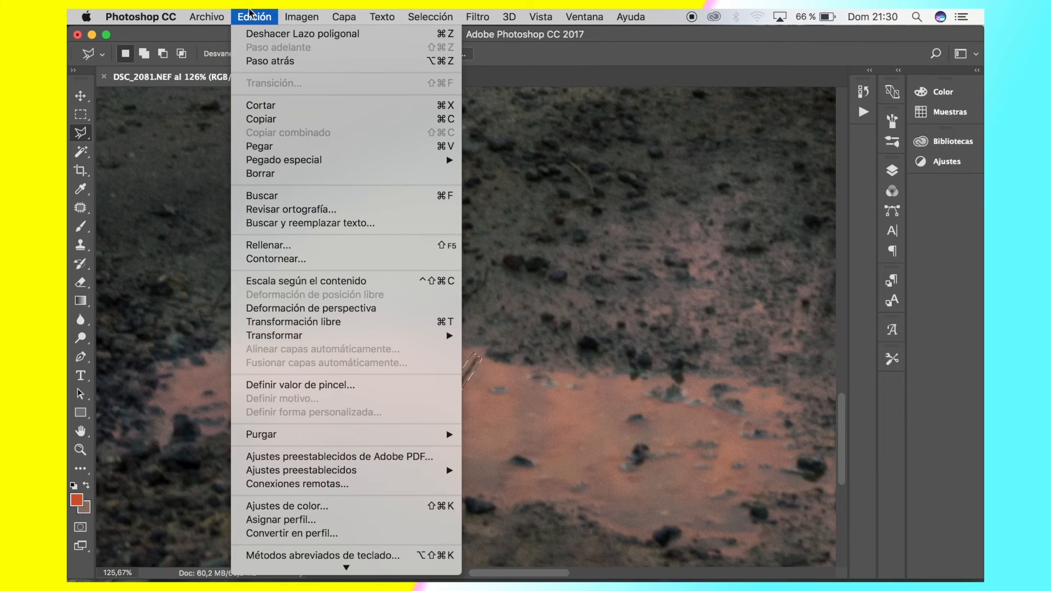
{"action": "left_click", "coordinate": [336, 245]}
{"action": "key", "text": "Return"}
{"action": "key", "text": "l"}
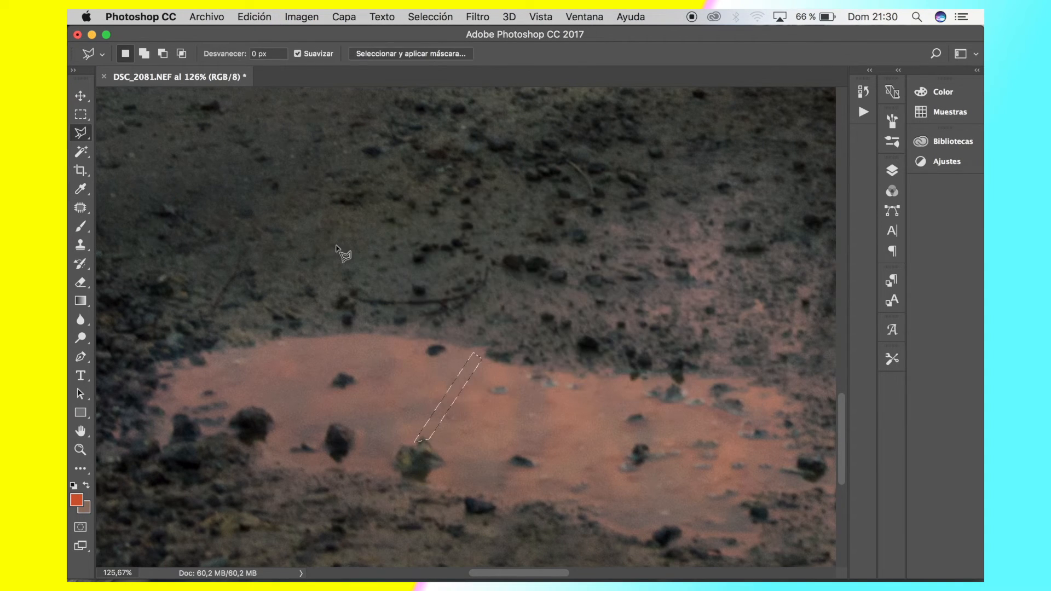
{"action": "left_click", "coordinate": [545, 464]}
{"action": "left_click", "coordinate": [493, 255]}
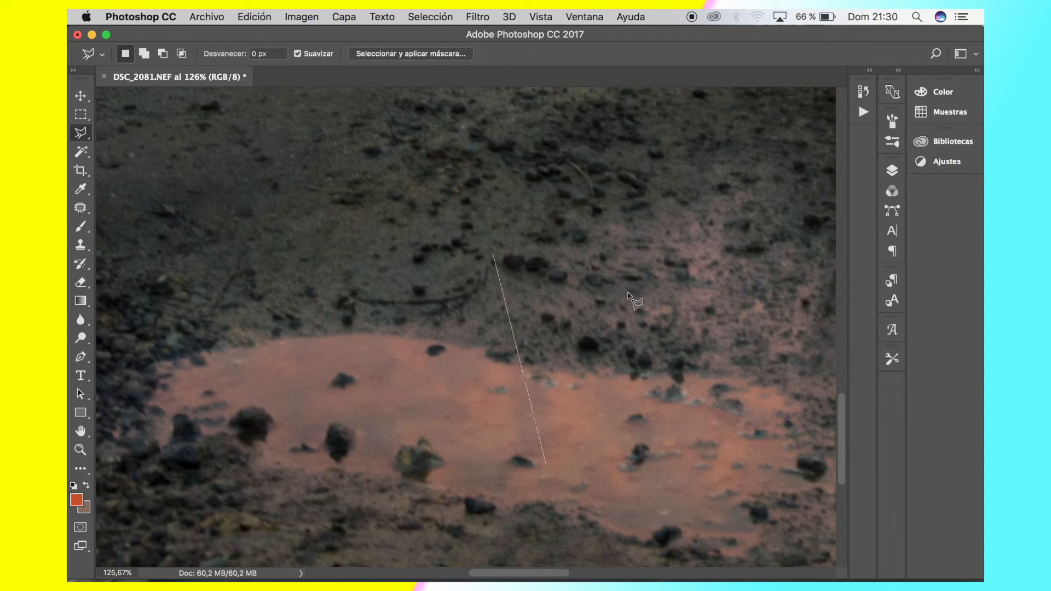
{"action": "double_click", "coordinate": [510, 486]}
{"action": "key", "text": "Return"}
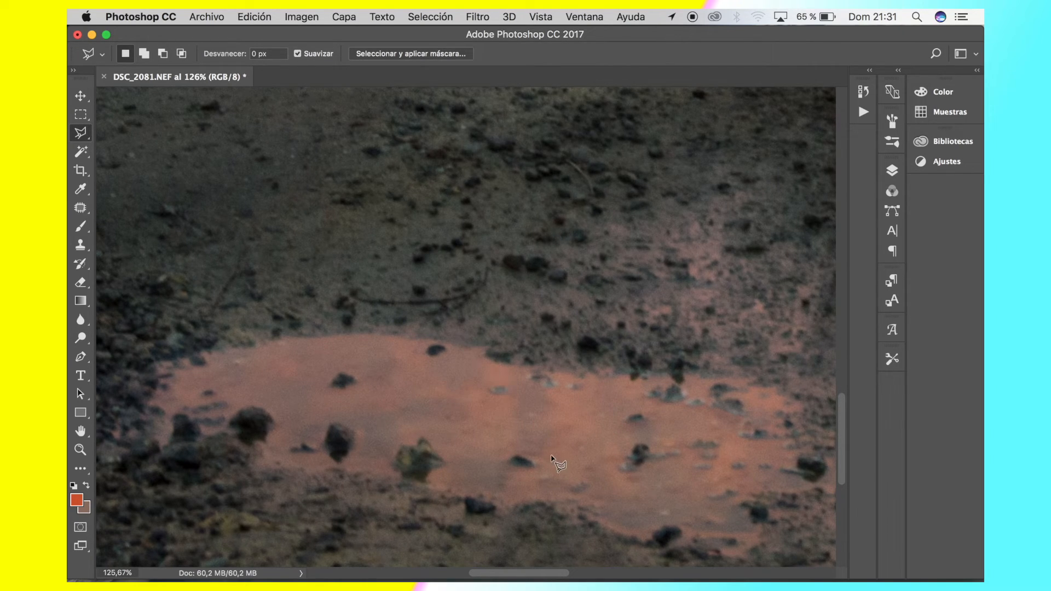
Review the cleaned photo, checking the puddle, the whole composition and the fence posts along both sides of the road
{"action": "scroll", "coordinate": [553, 460], "scroll_direction": "down", "scroll_amount": 8}
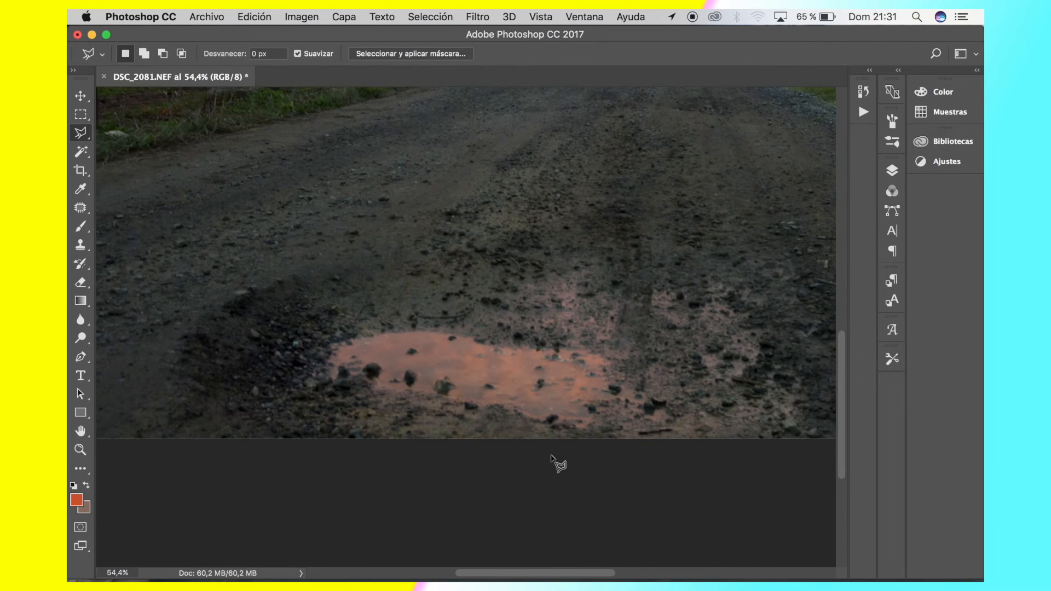
{"action": "scroll", "coordinate": [553, 460], "scroll_direction": "down", "scroll_amount": 5}
{"action": "scroll", "coordinate": [553, 460], "scroll_direction": "up", "scroll_amount": 2}
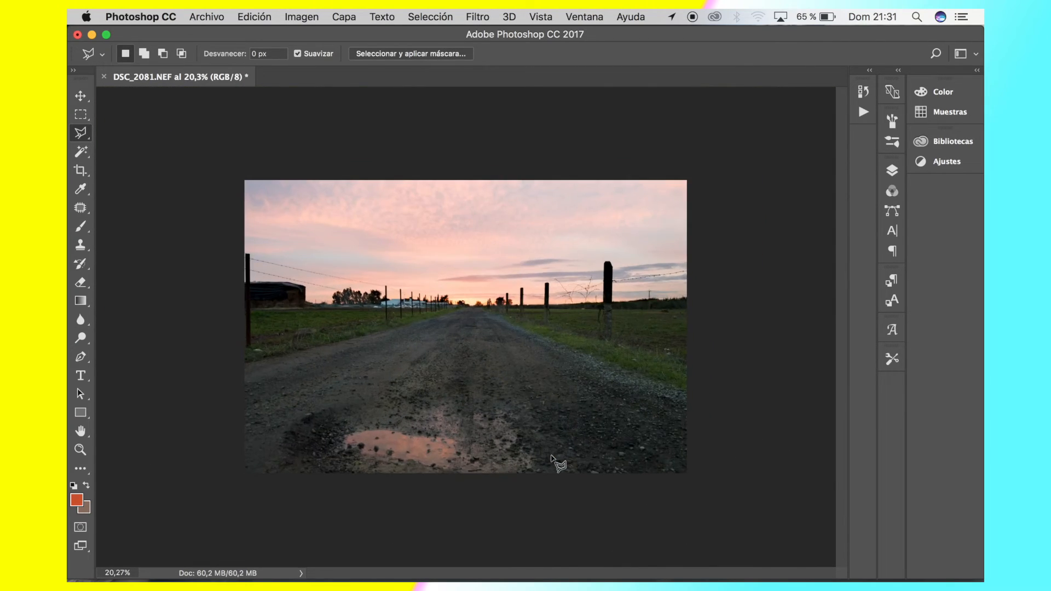
{"action": "scroll", "coordinate": [554, 460], "scroll_direction": "up", "scroll_amount": 3}
{"action": "scroll", "coordinate": [554, 461], "scroll_direction": "down", "scroll_amount": 1}
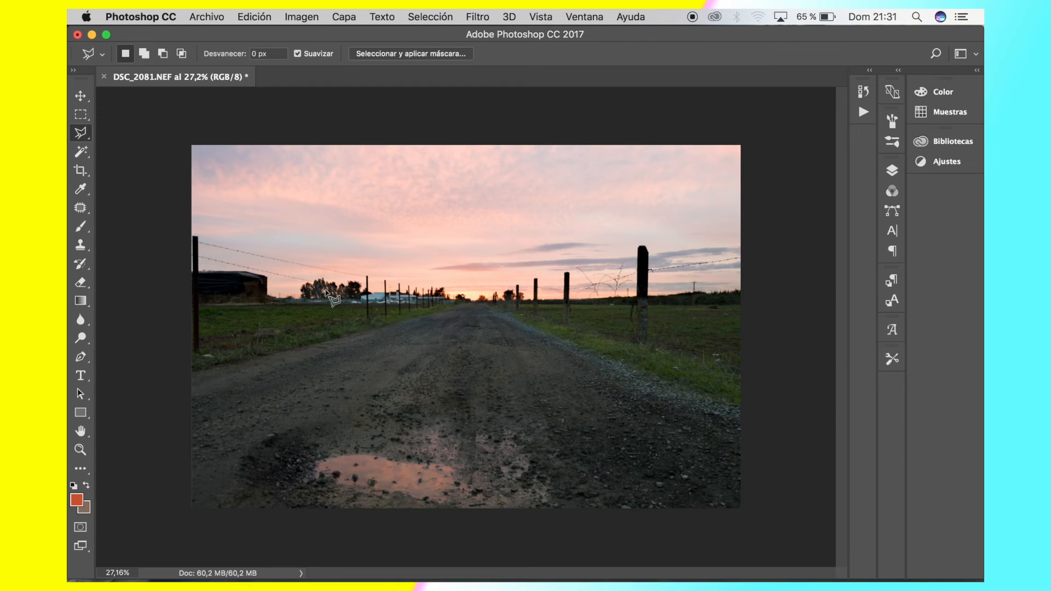
{"action": "scroll", "coordinate": [326, 292], "scroll_direction": "up", "scroll_amount": 5}
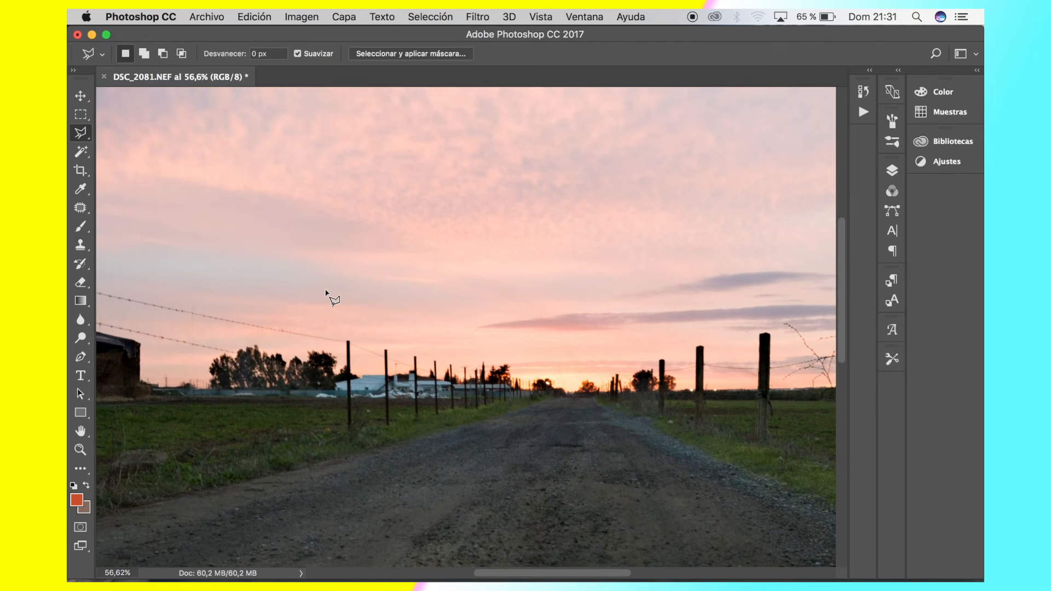
{"action": "scroll", "coordinate": [618, 350], "scroll_direction": "right", "scroll_amount": 5}
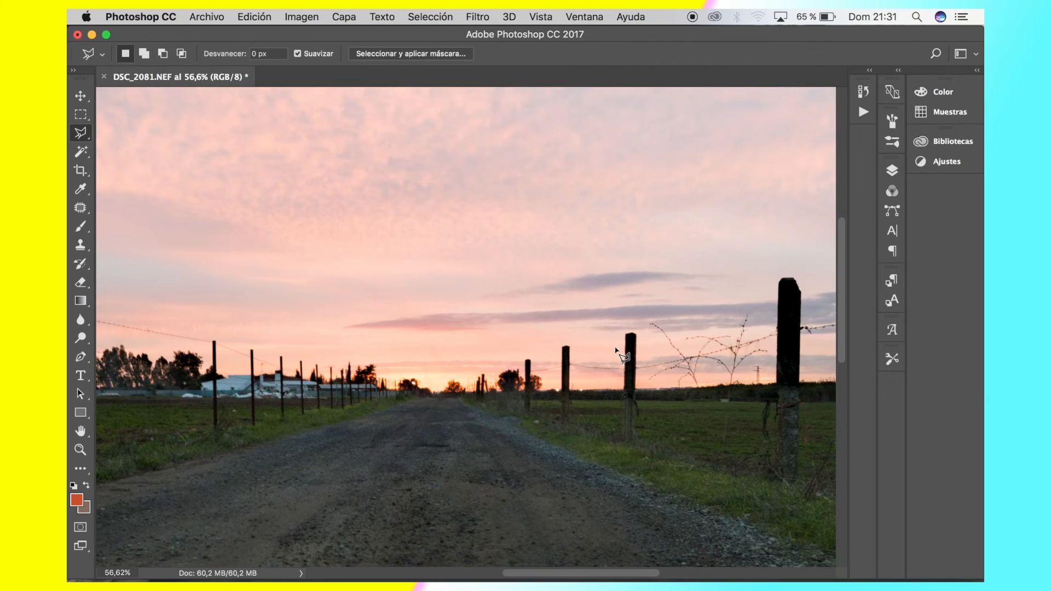
{"action": "scroll", "coordinate": [419, 195], "scroll_direction": "down", "scroll_amount": 5}
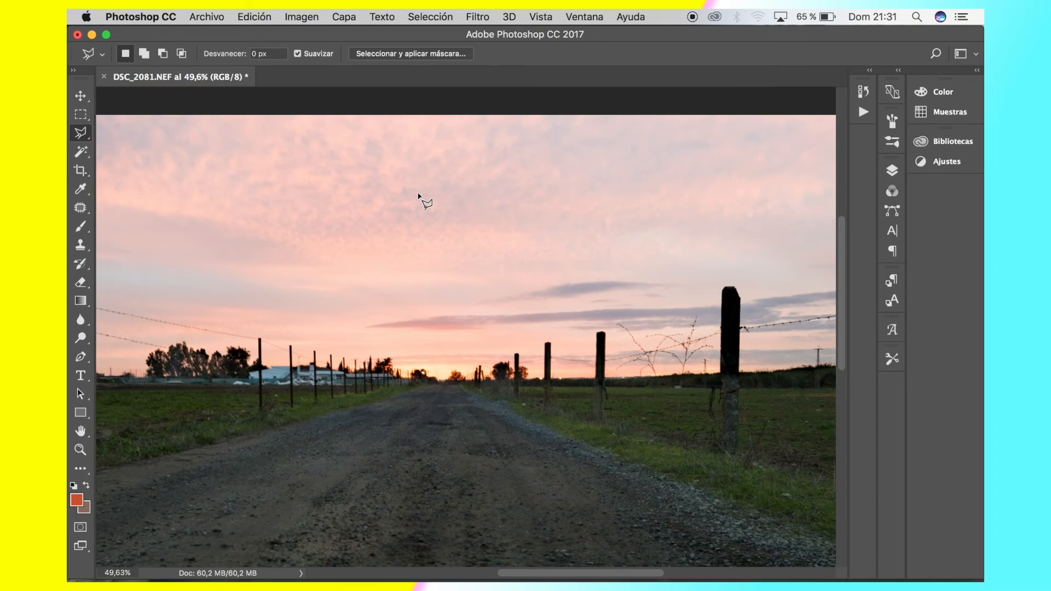